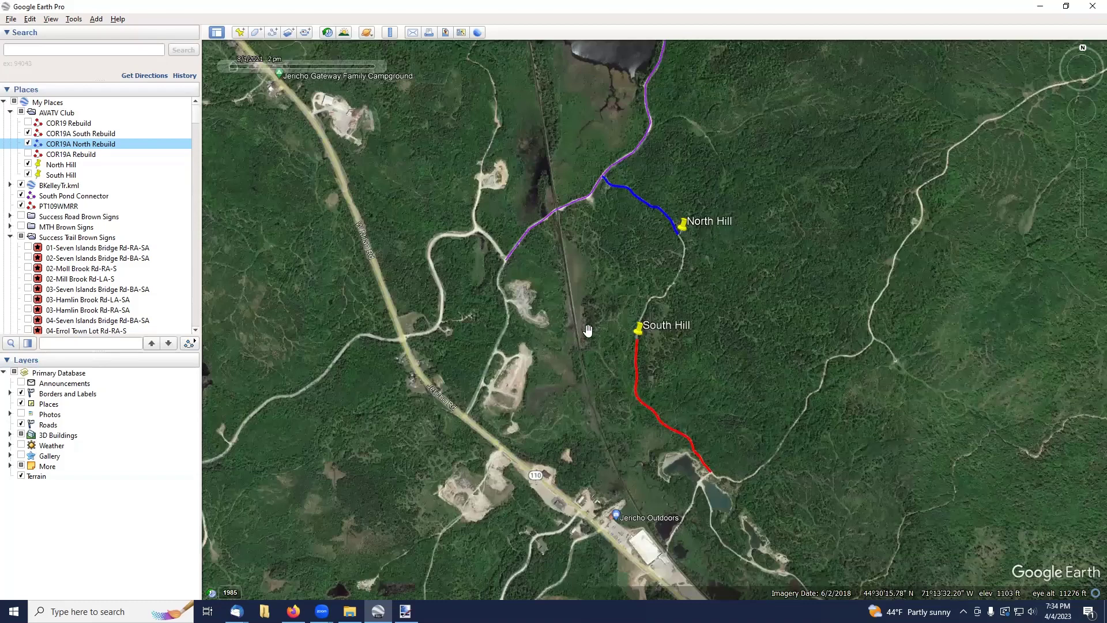
Examine the COR19A North and South Rebuild trail segments on the map at closer and wider zoom levels
left_click_drag(571, 304, 563, 286)
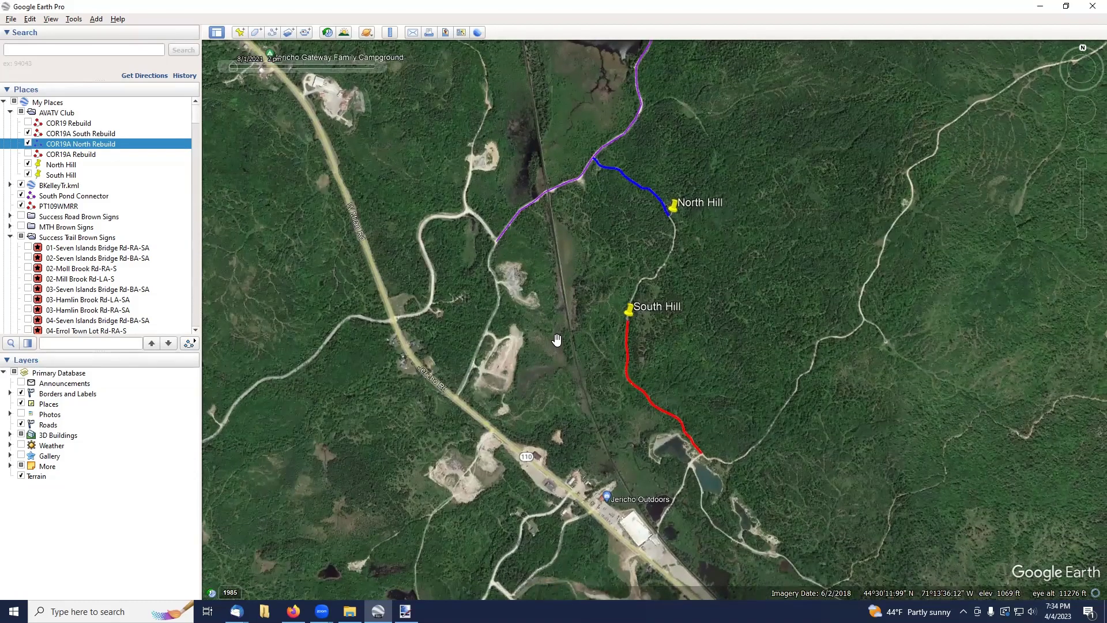
scroll(557, 340, "up", 2)
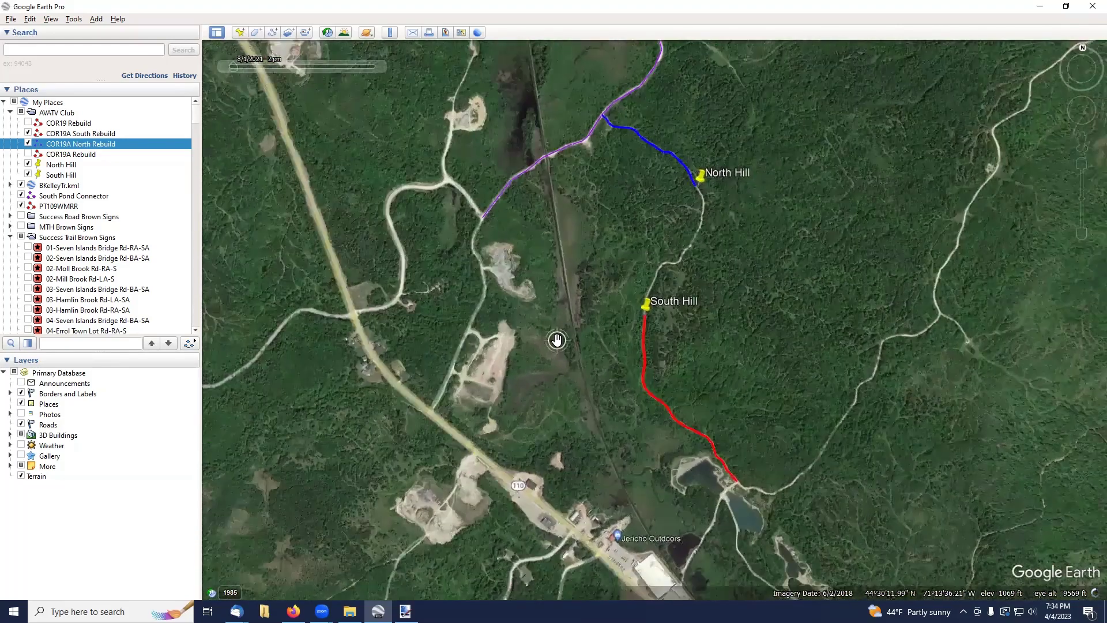
scroll(557, 340, "up", 2)
scroll(556, 340, "down", 2)
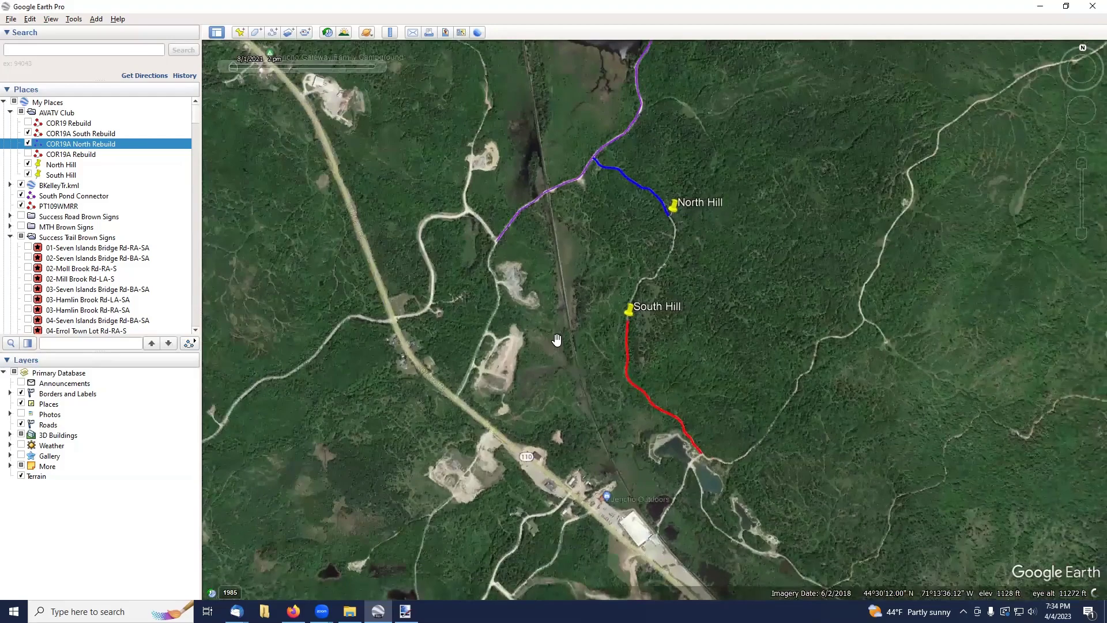
scroll(556, 339, "up", 1)
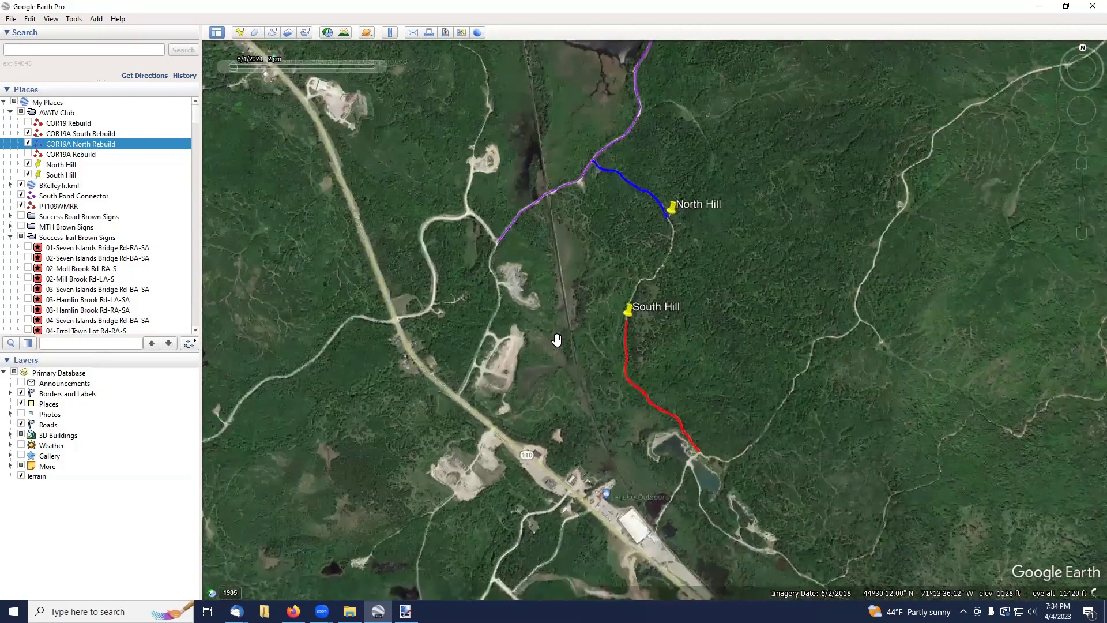
scroll(557, 340, "up", 2)
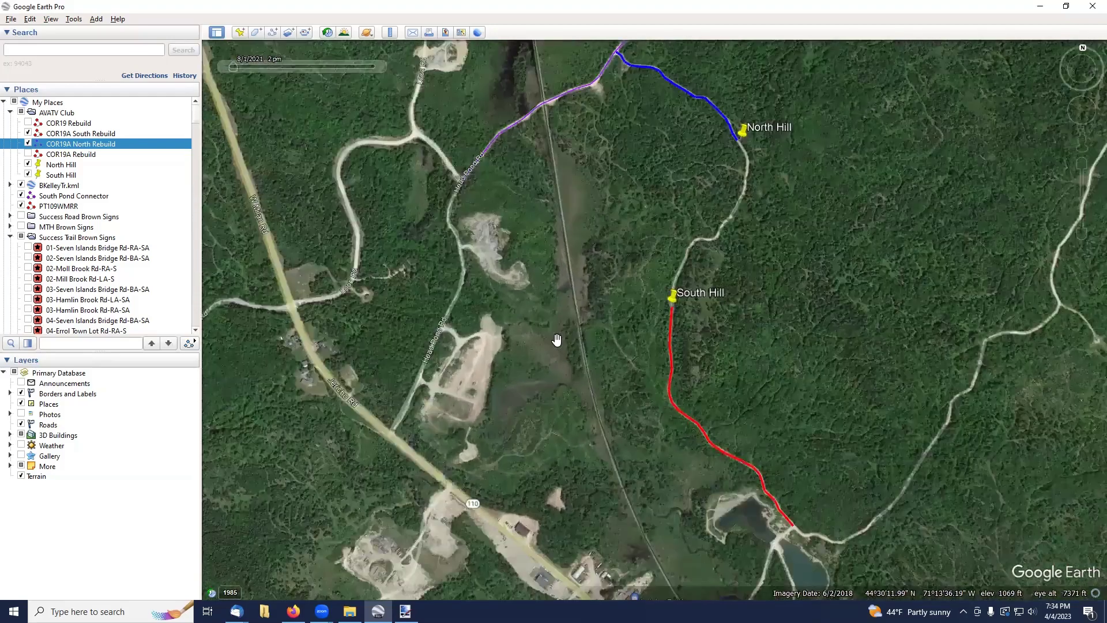
scroll(557, 339, "down", 1)
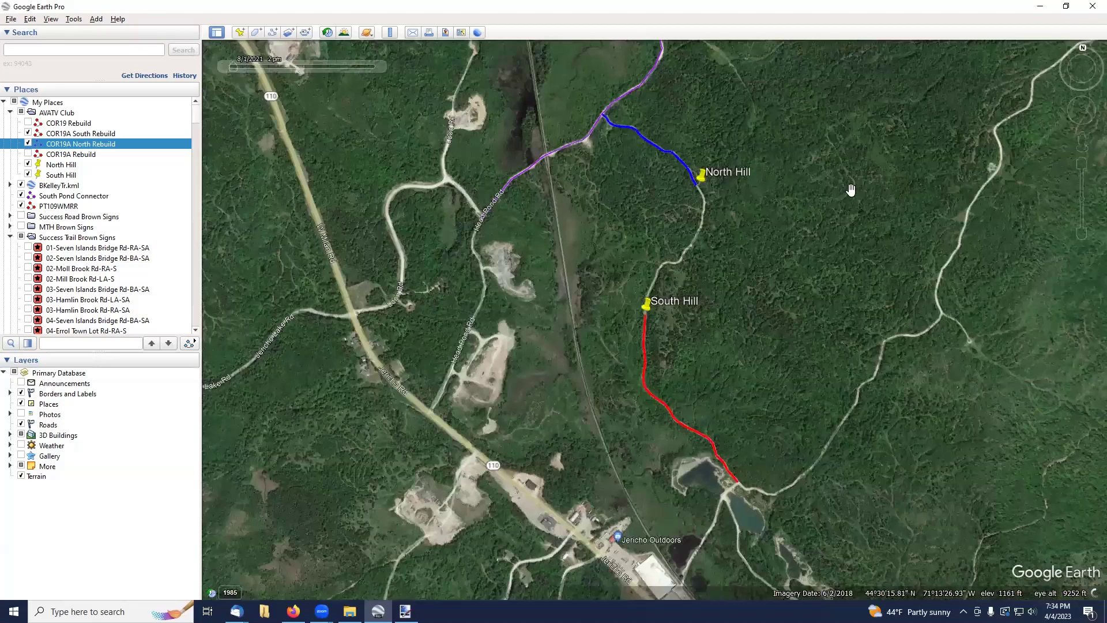
Inspect the area around North Hill and South Hill by slightly rotating the map and shifting it in several directions
mouse_move(1081, 81)
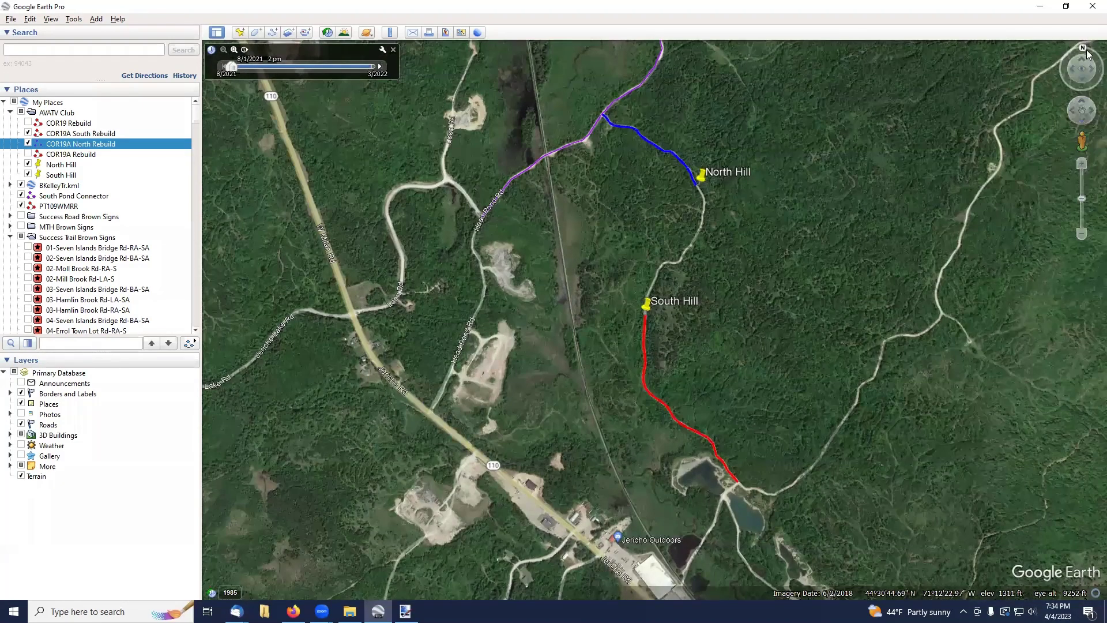
mouse_move(1082, 45)
left_mouse_down()
mouse_move(1071, 50)
mouse_move(1086, 53)
left_mouse_up()
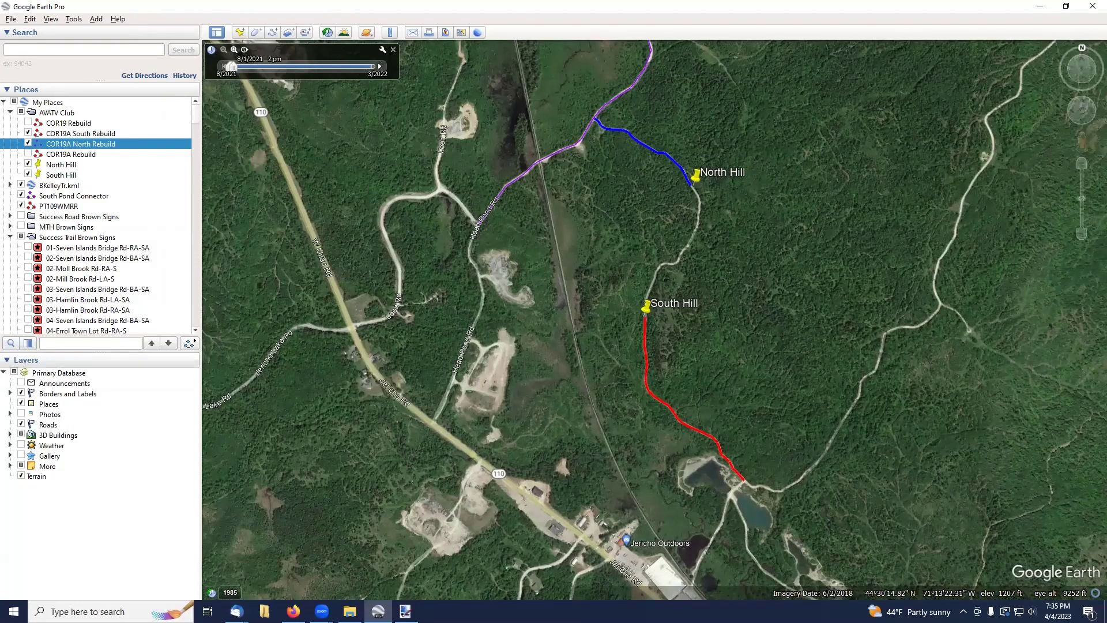
left_click_drag(1086, 123, 1070, 108)
left_click_drag(877, 168, 732, 209)
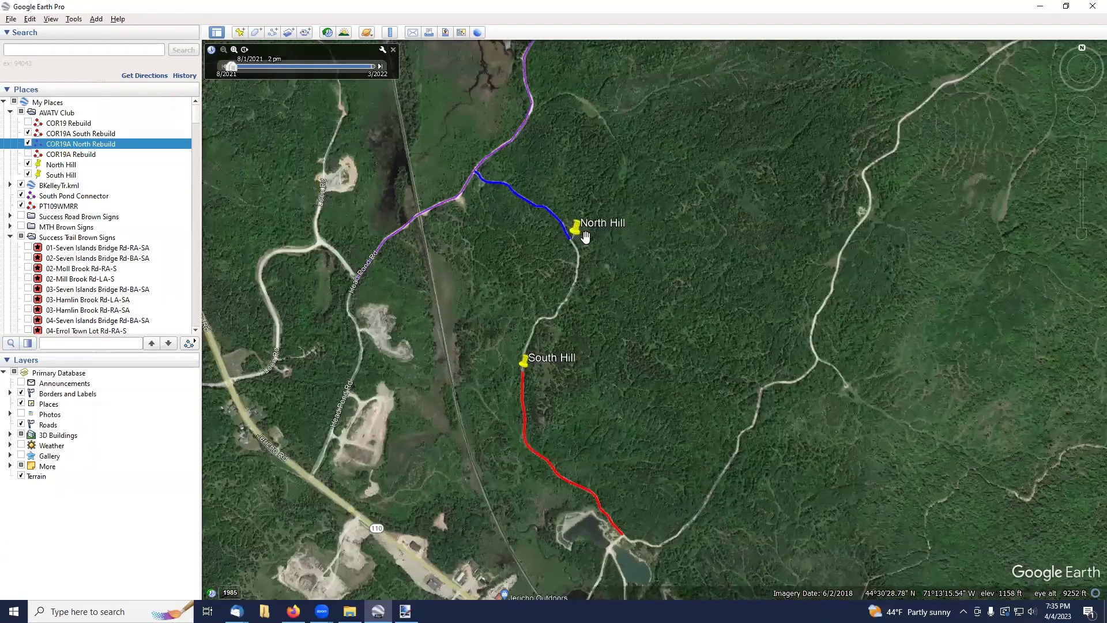
mouse_move(1094, 118)
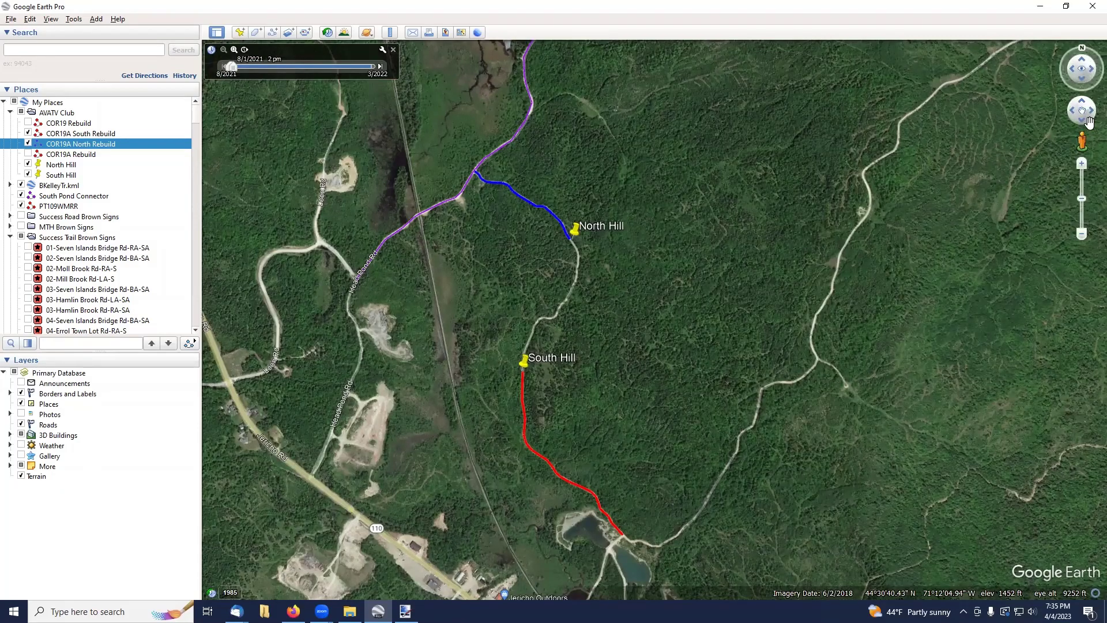
left_click(1085, 124)
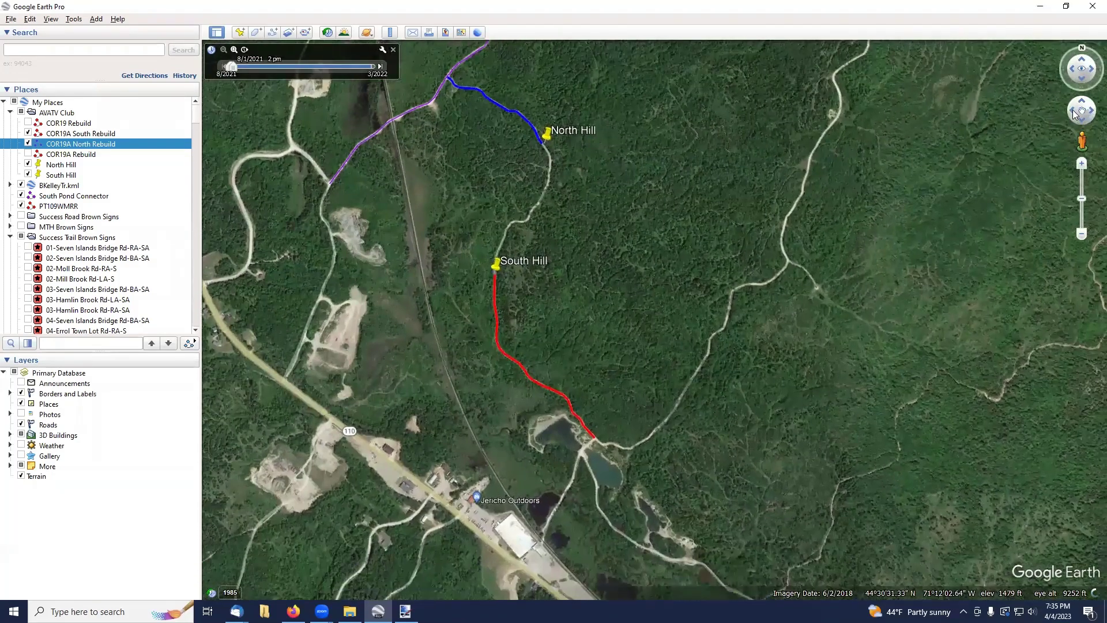
left_click(1079, 110)
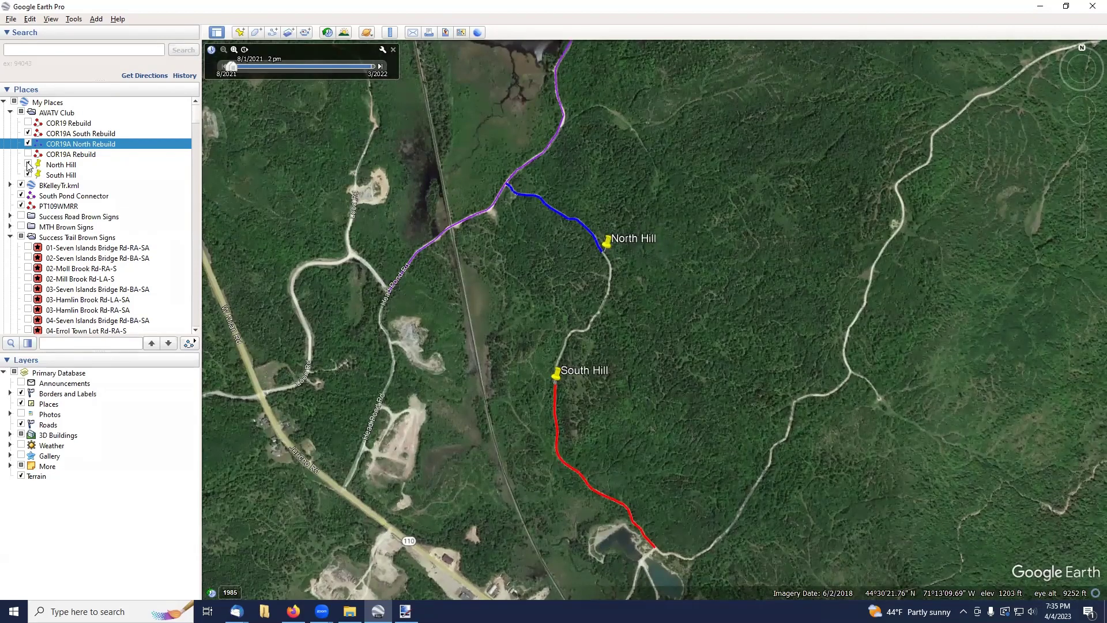
Hide the North Hill and South Hill placemarks and reposition the map with both rebuild trail segments in view
left_click(28, 165)
left_click(28, 175)
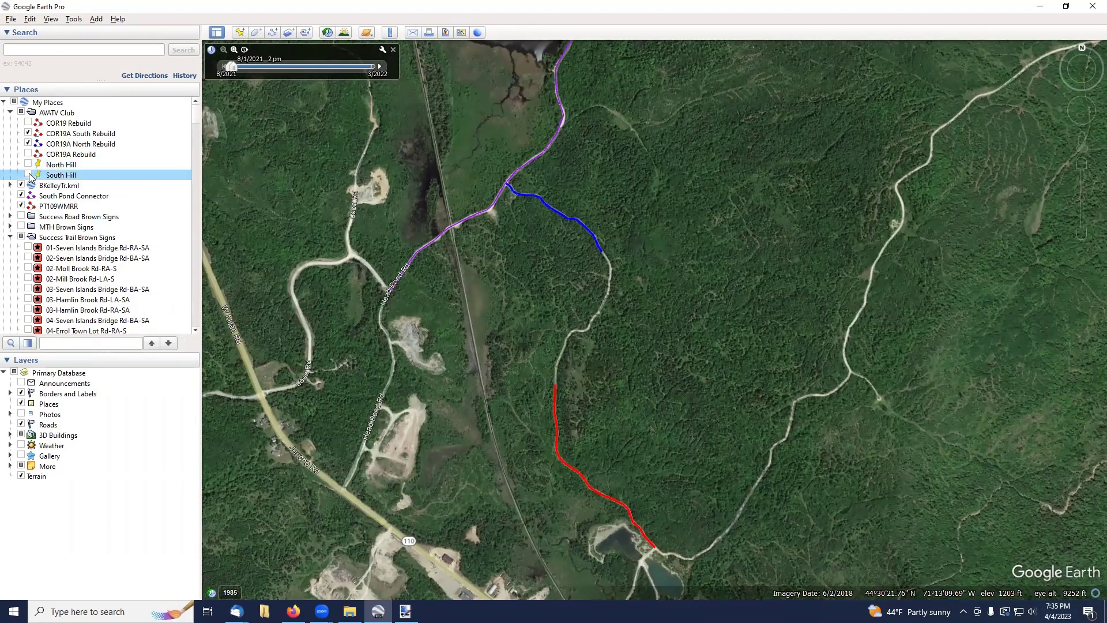
left_click_drag(671, 276, 711, 270)
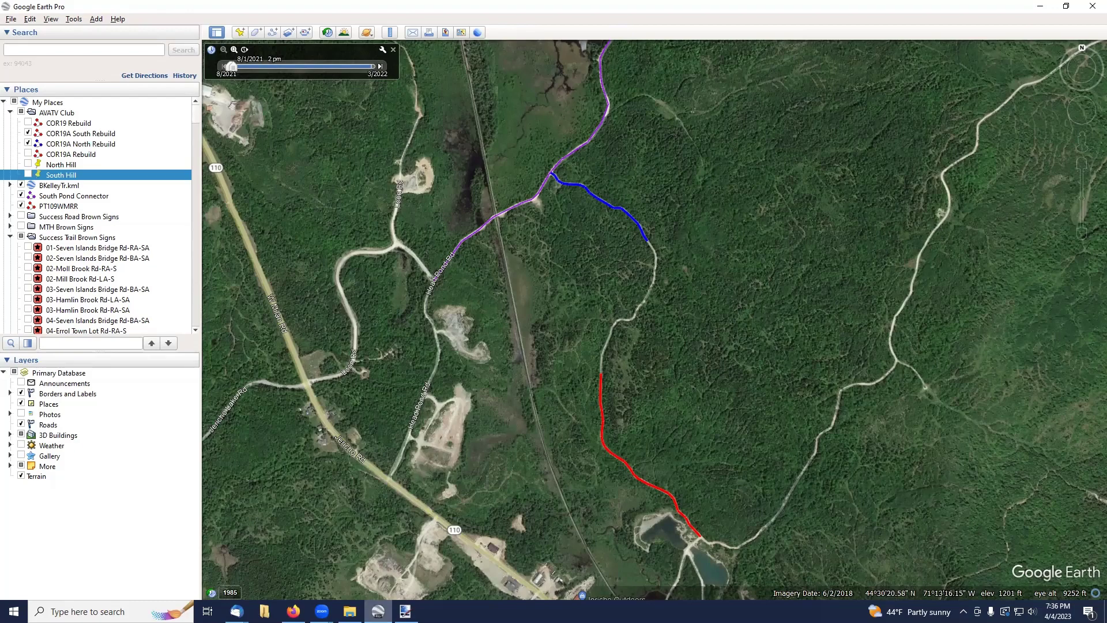
Switch to paint.net, paste the map screenshot while keeping the canvas size, and maximize the window
left_click(405, 611)
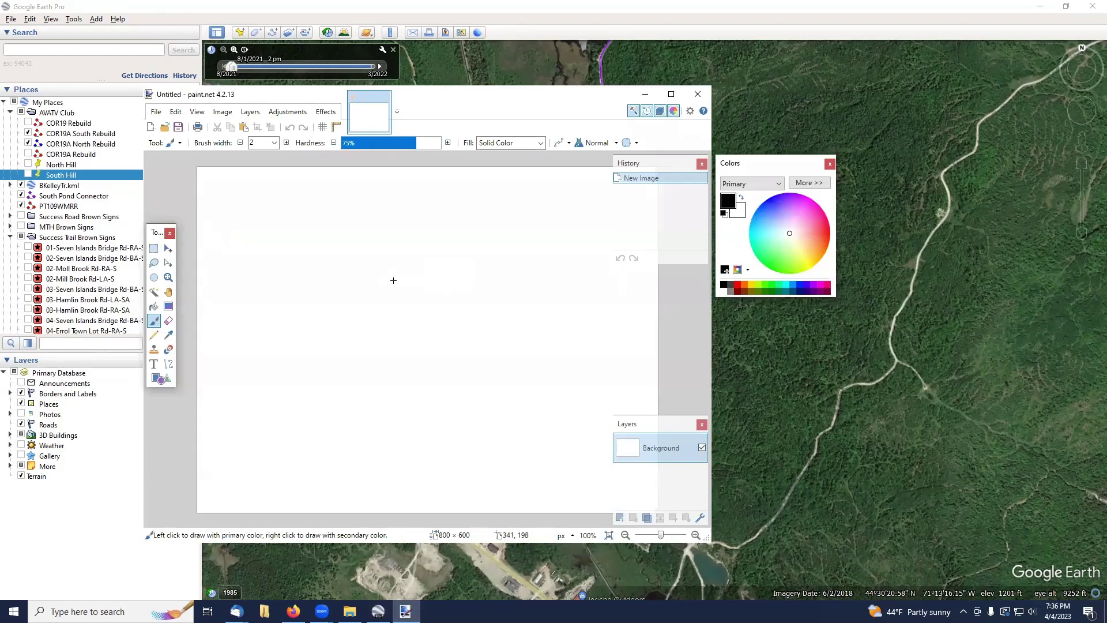
key("ctrl+v")
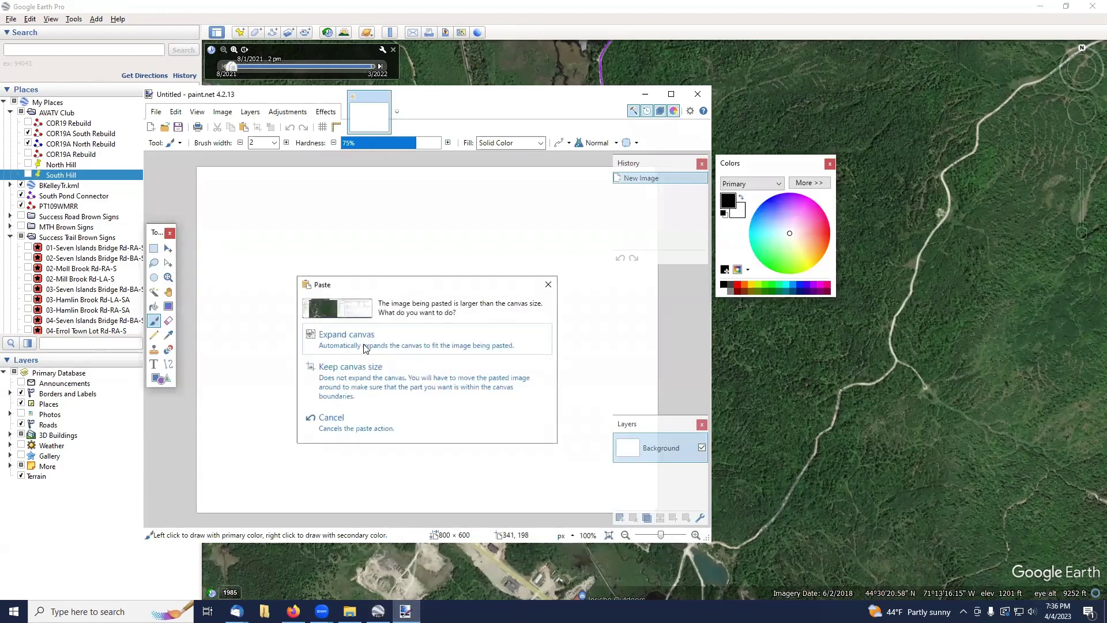
left_click(361, 382)
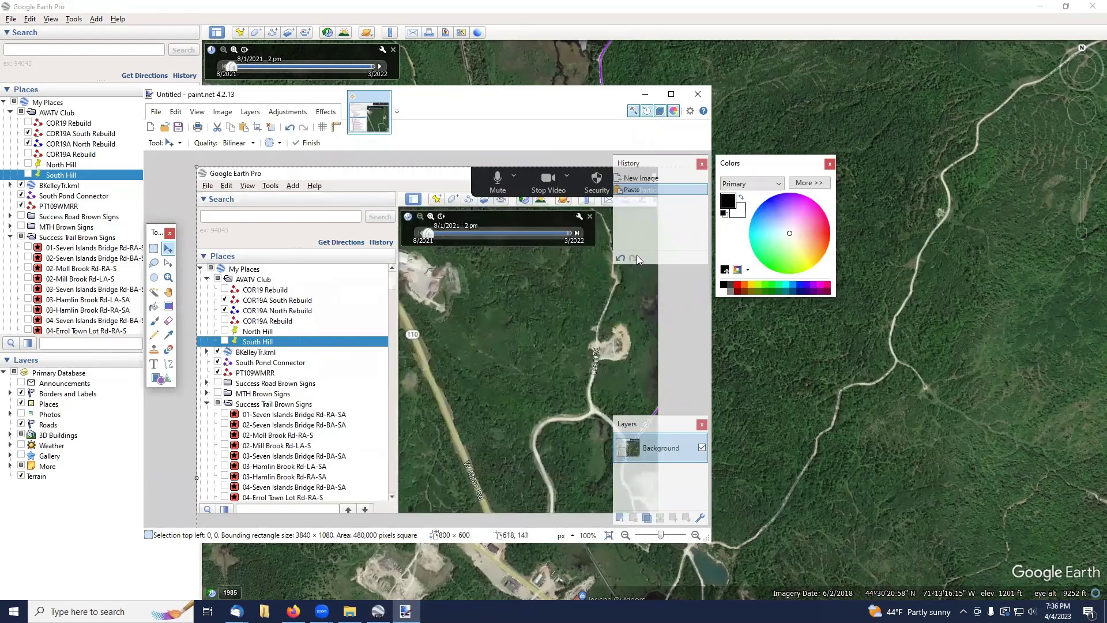
left_click(670, 95)
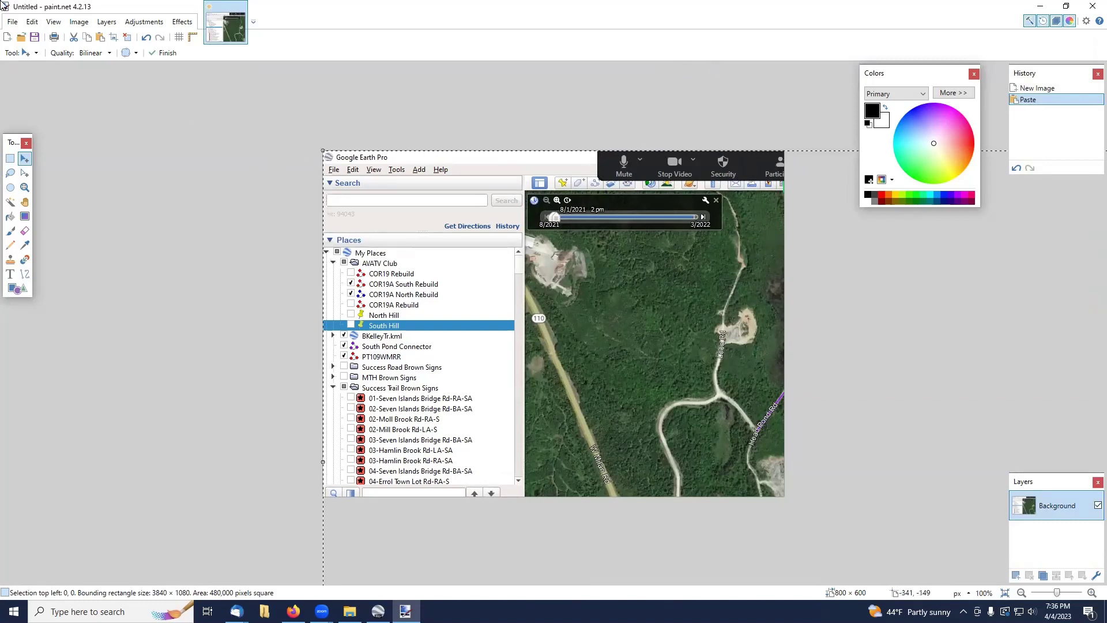
Undo the accidental pixel rotation and the paste of the screenshot
left_click_drag(467, 168, 469, 166)
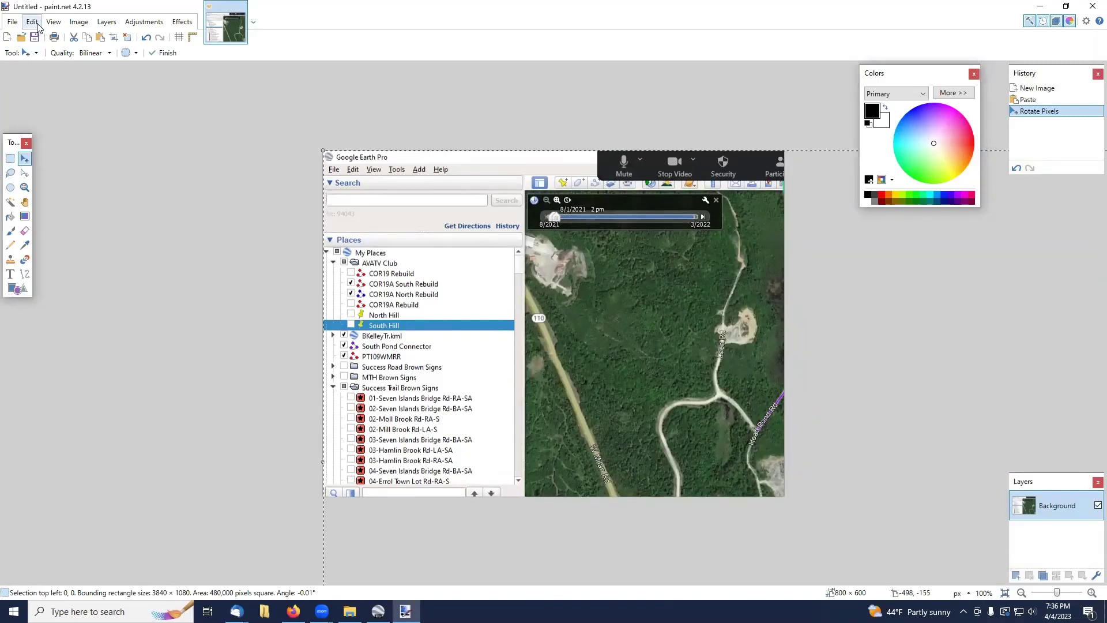
left_click(33, 21)
left_click(47, 38)
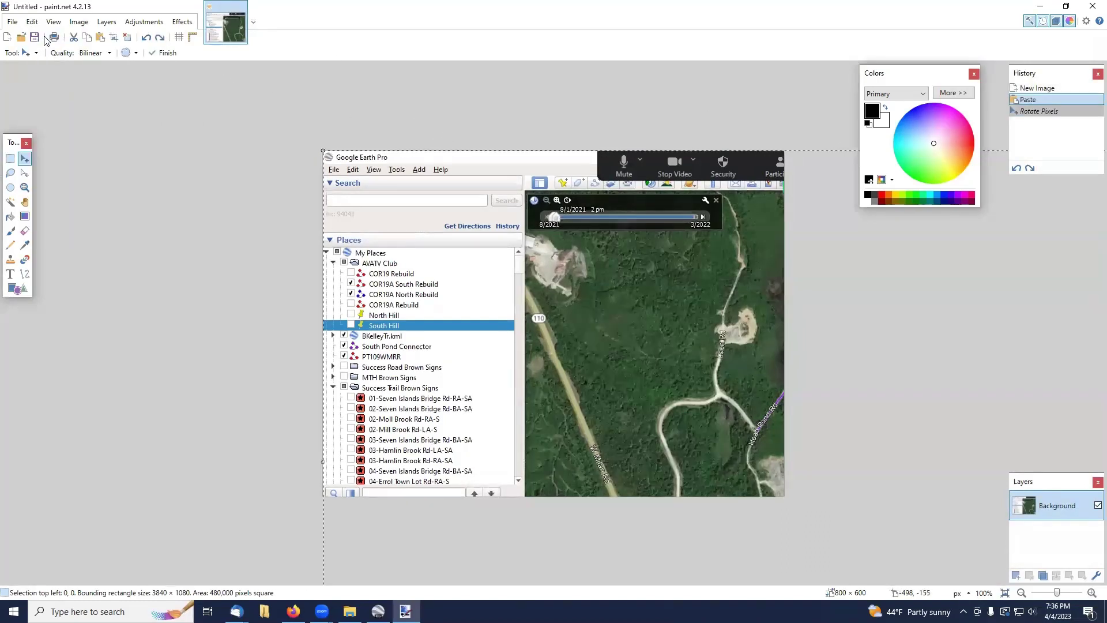
left_click(31, 25)
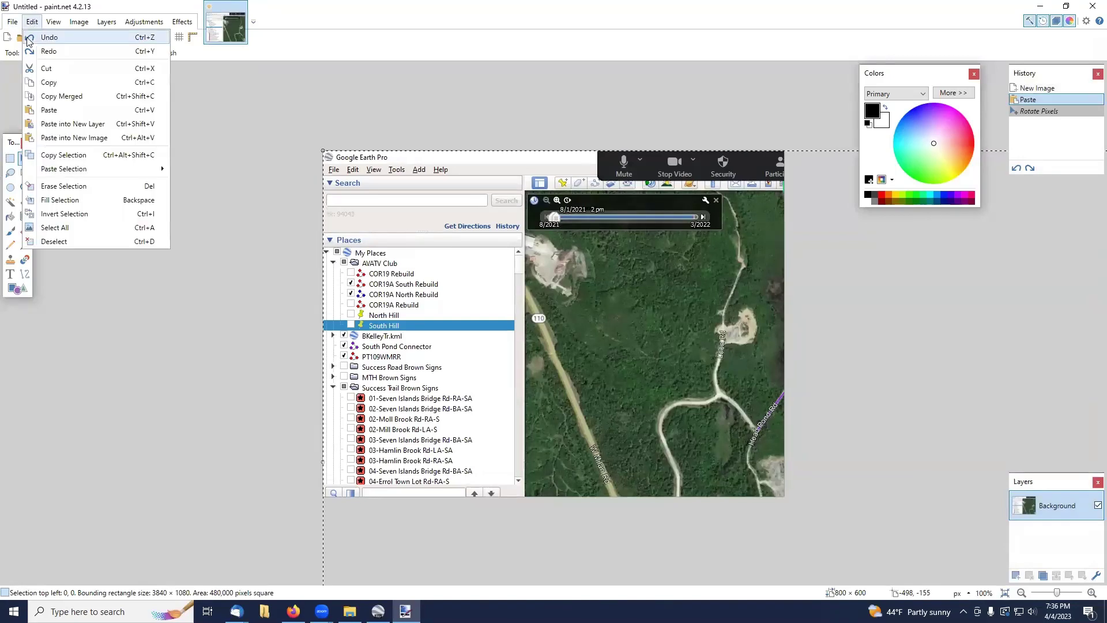
left_click(34, 37)
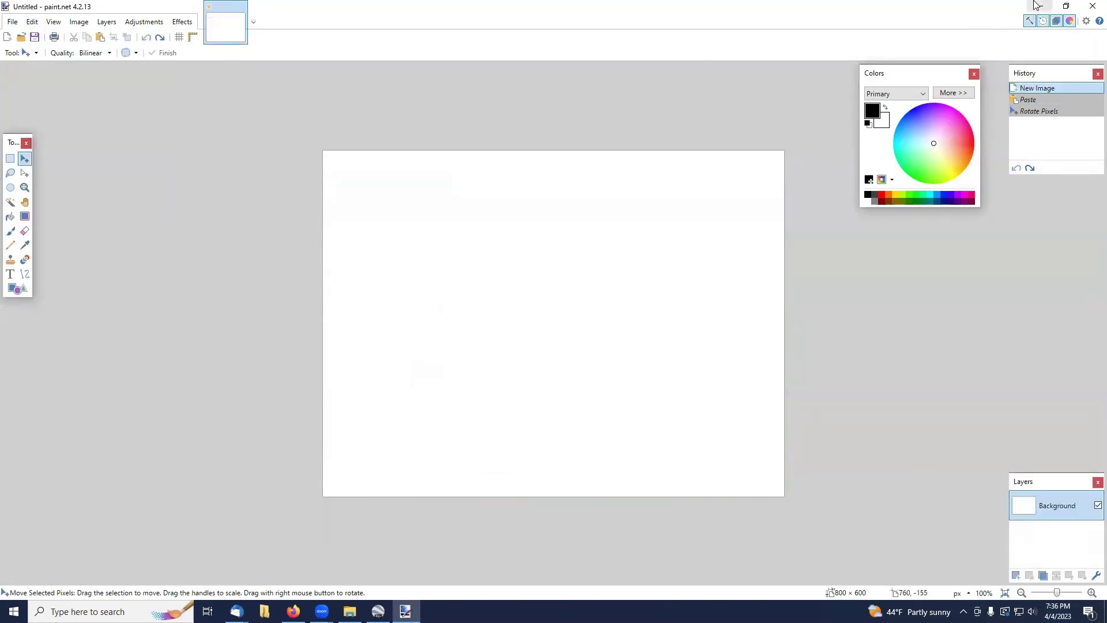
Shift the Google Earth map to bring the trail segments further west, and paste its new screenshot into paint.net with an expanded canvas
left_click(1038, 6)
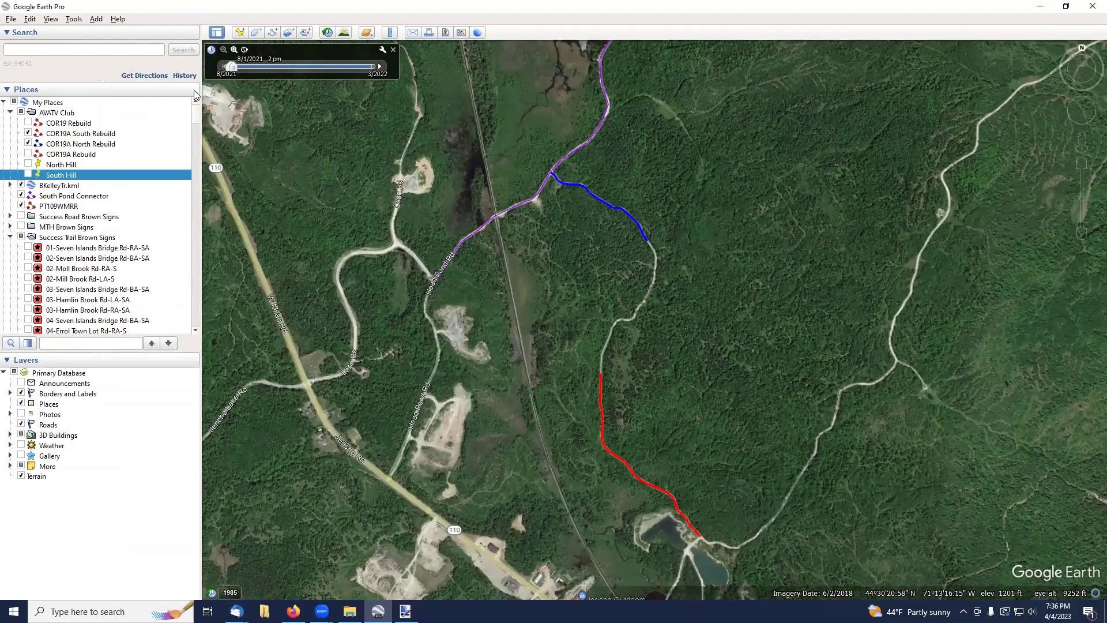
left_click_drag(551, 270, 331, 279)
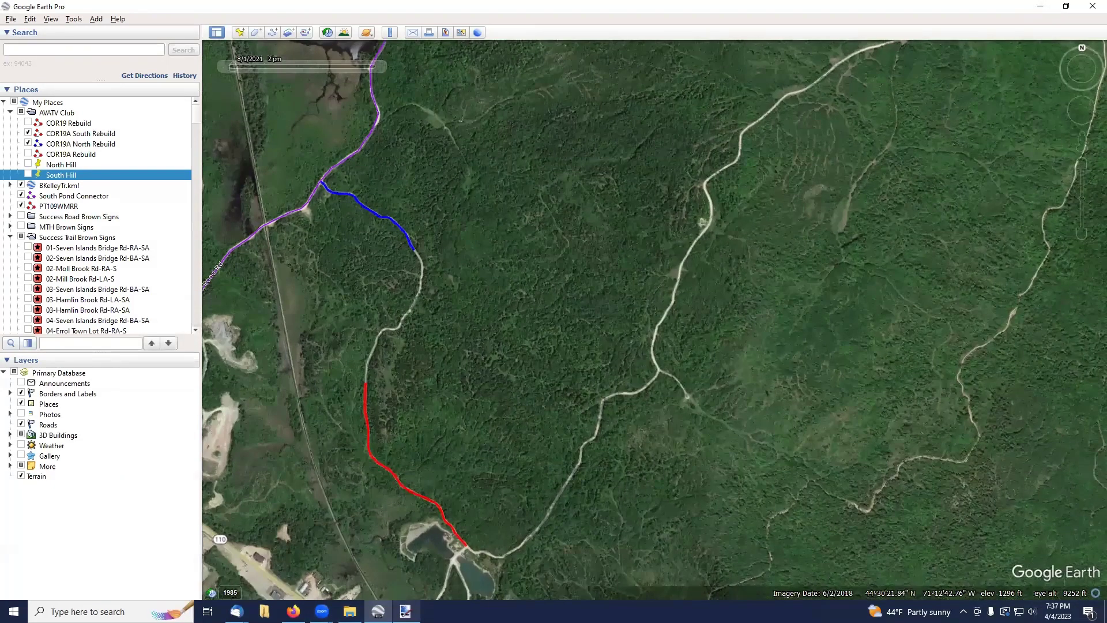
left_click(405, 610)
key("ctrl+a")
left_click(482, 340)
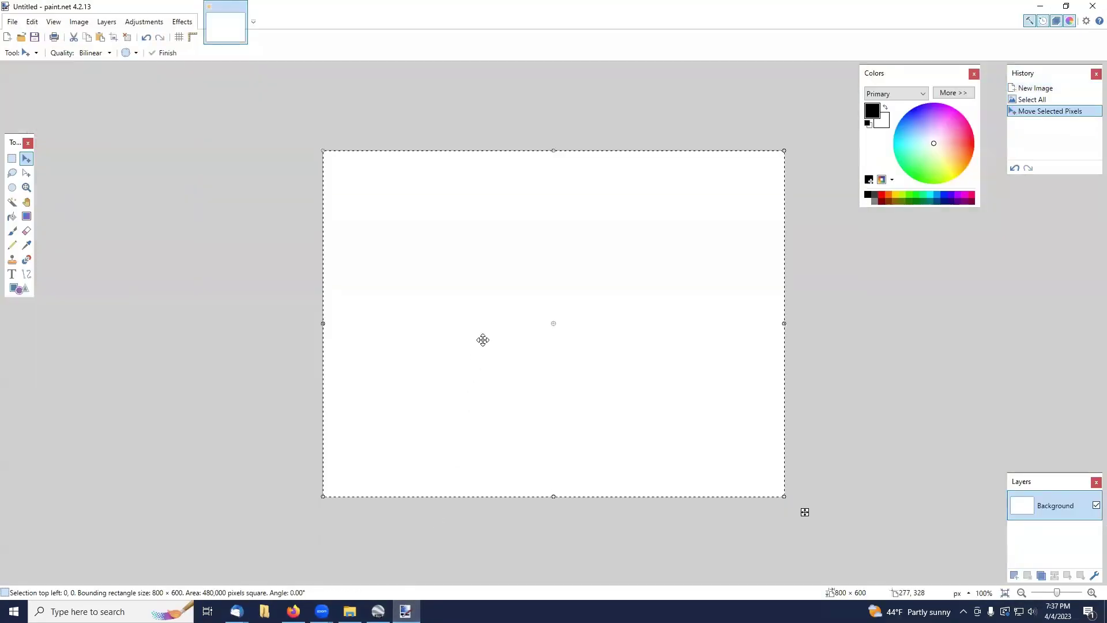
key("ctrl+v")
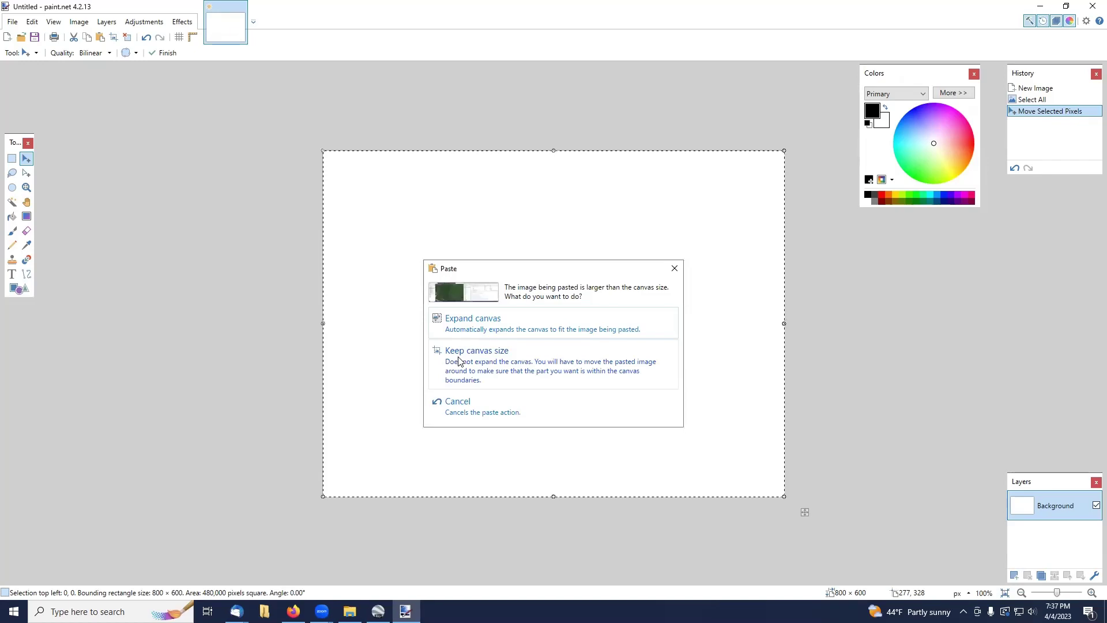
left_click(441, 320)
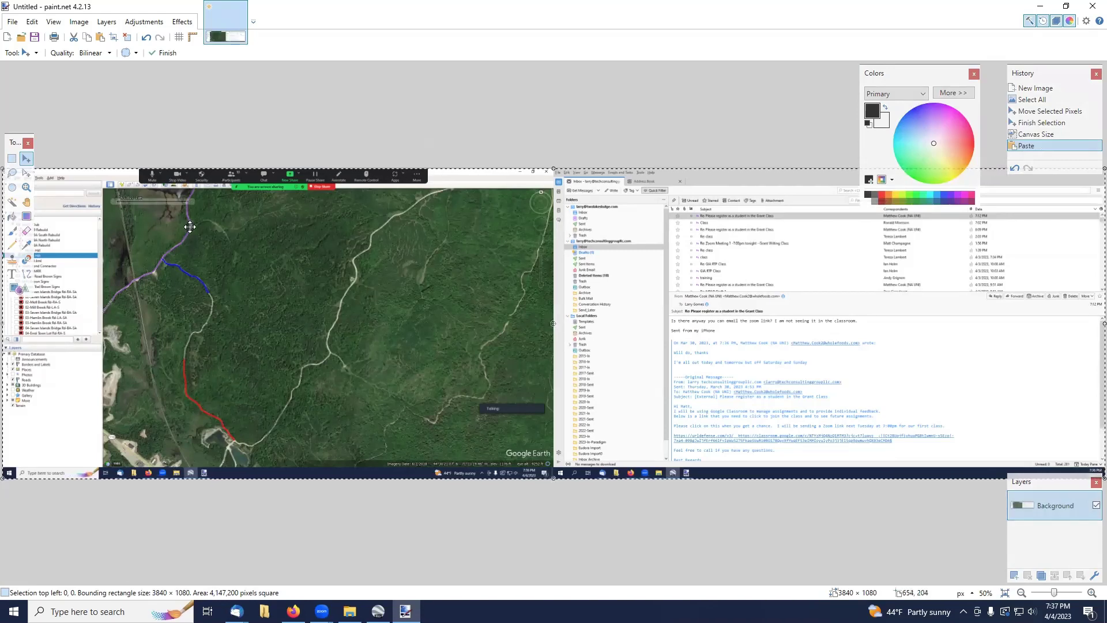
Reposition the pasted screenshot and crop the image to the map area around the trail segments, about 872 × 945 pixels
left_click_drag(190, 227, 190, 227)
left_click_drag(225, 178, 225, 179)
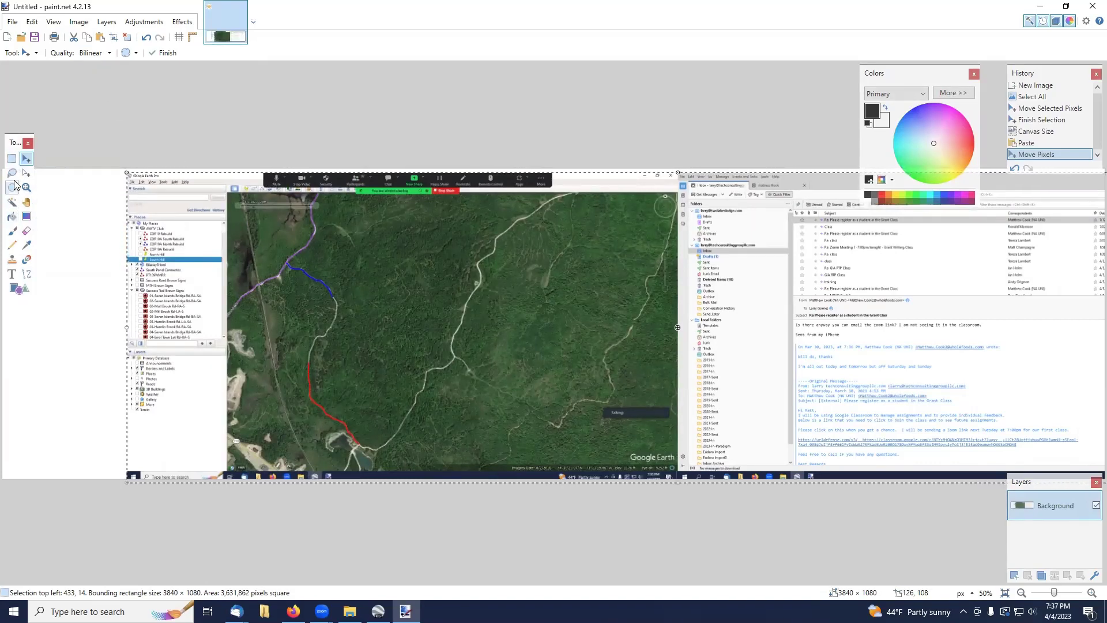
left_click(11, 158)
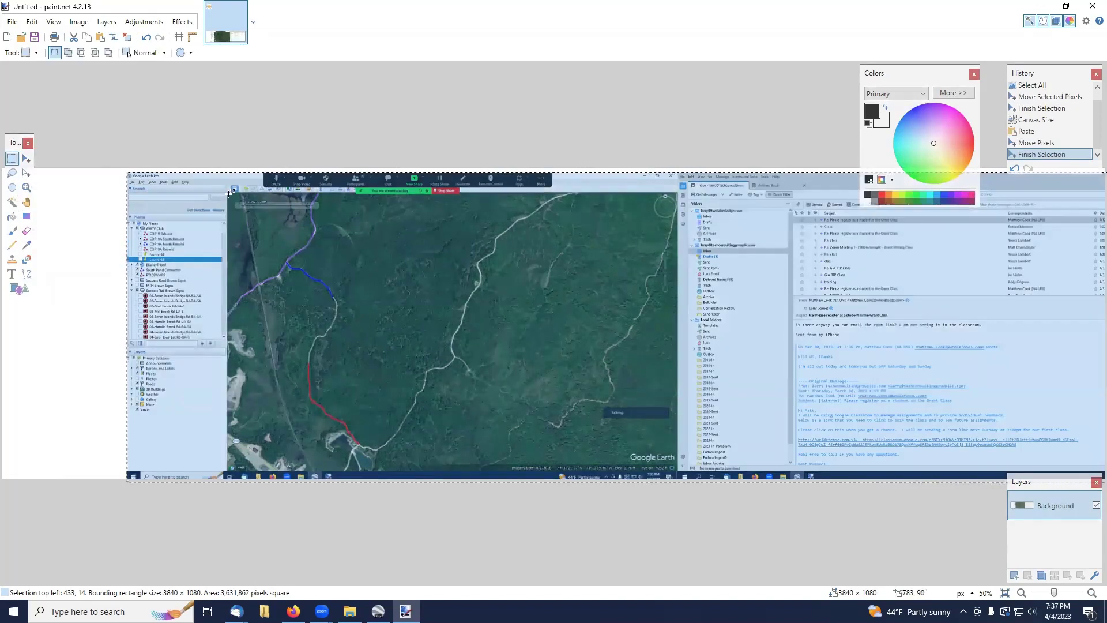
left_click_drag(229, 194, 478, 465)
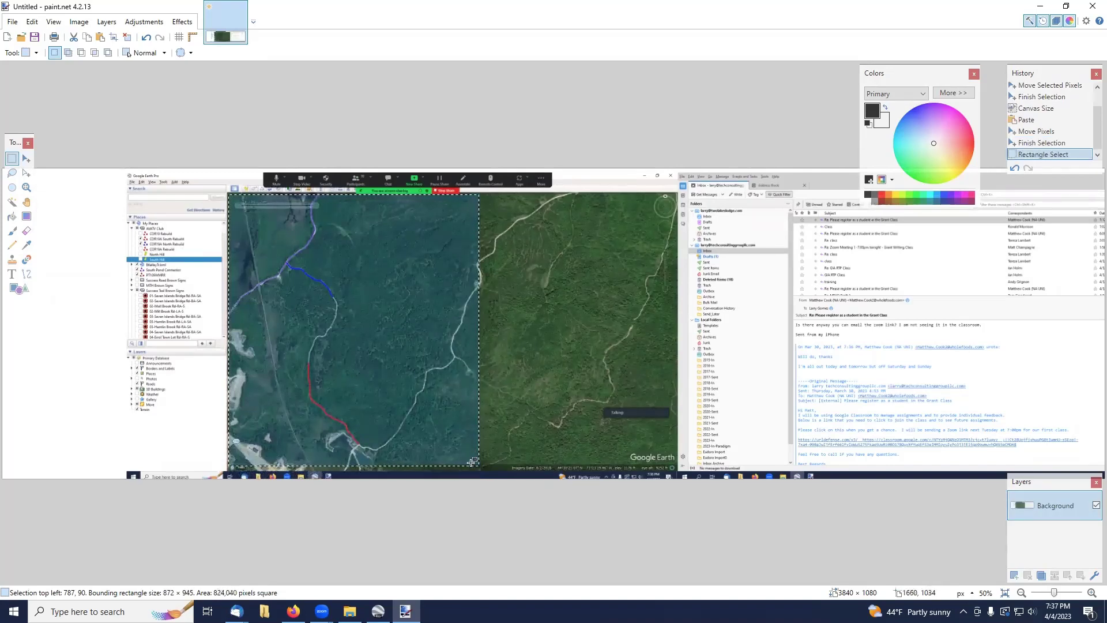
left_click(79, 20)
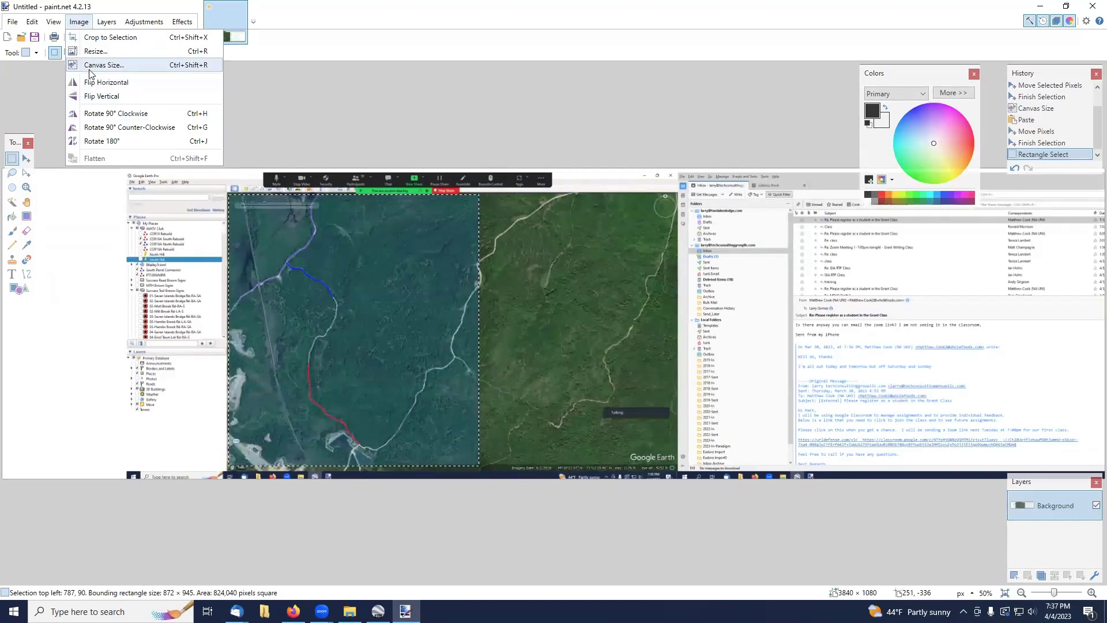
left_click(103, 36)
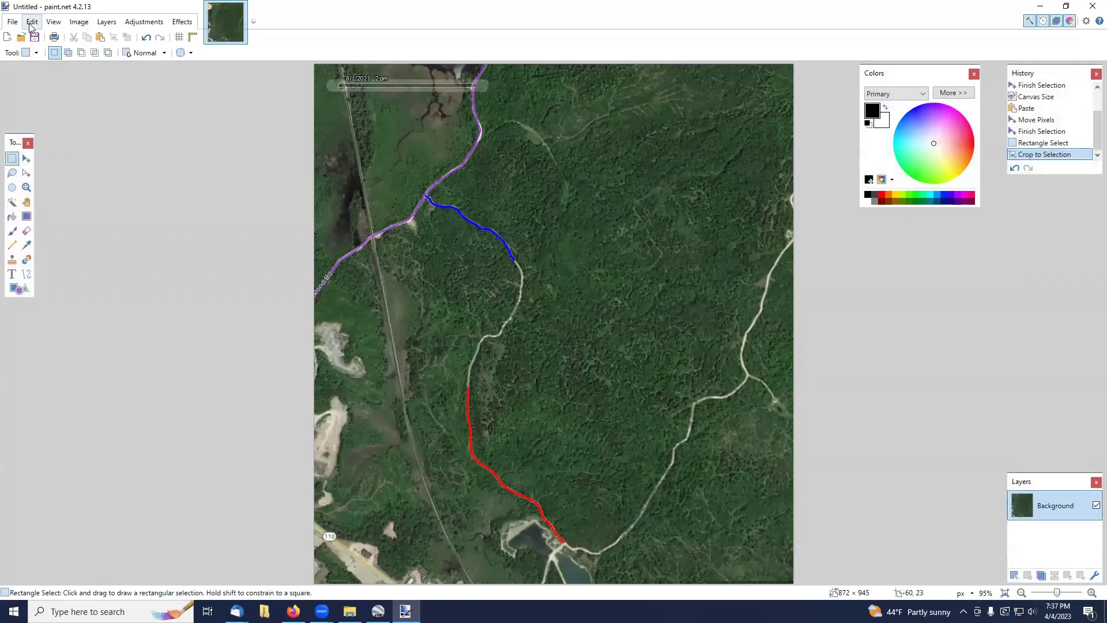
Start saving the cropped map under a new name and choose the Grant Training > 23-04-04 Class folder as its location
left_click(11, 22)
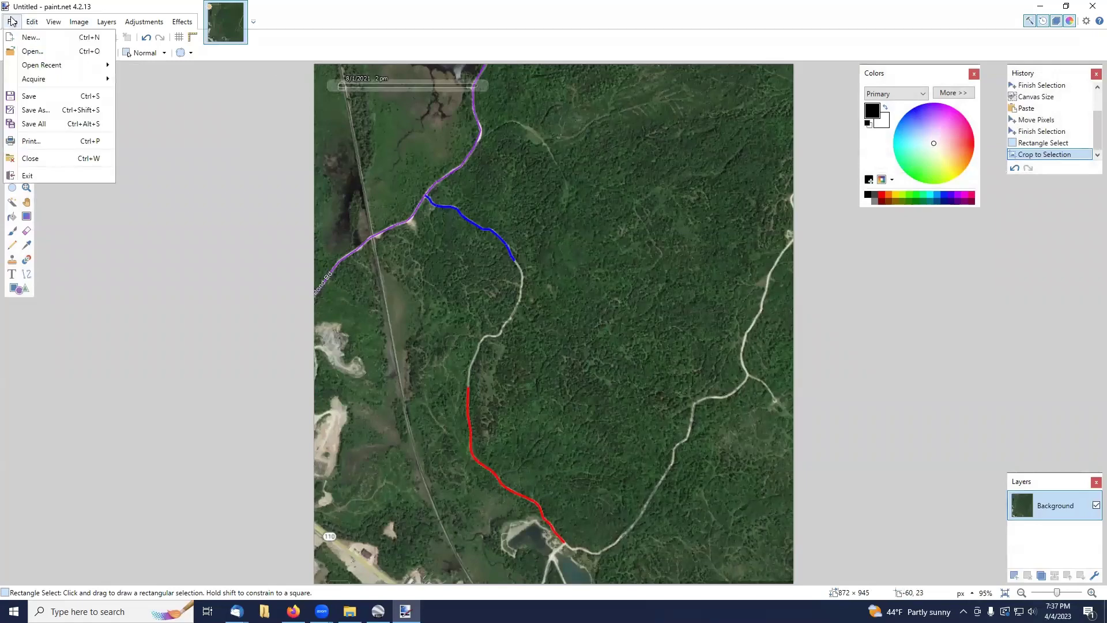
left_click(30, 114)
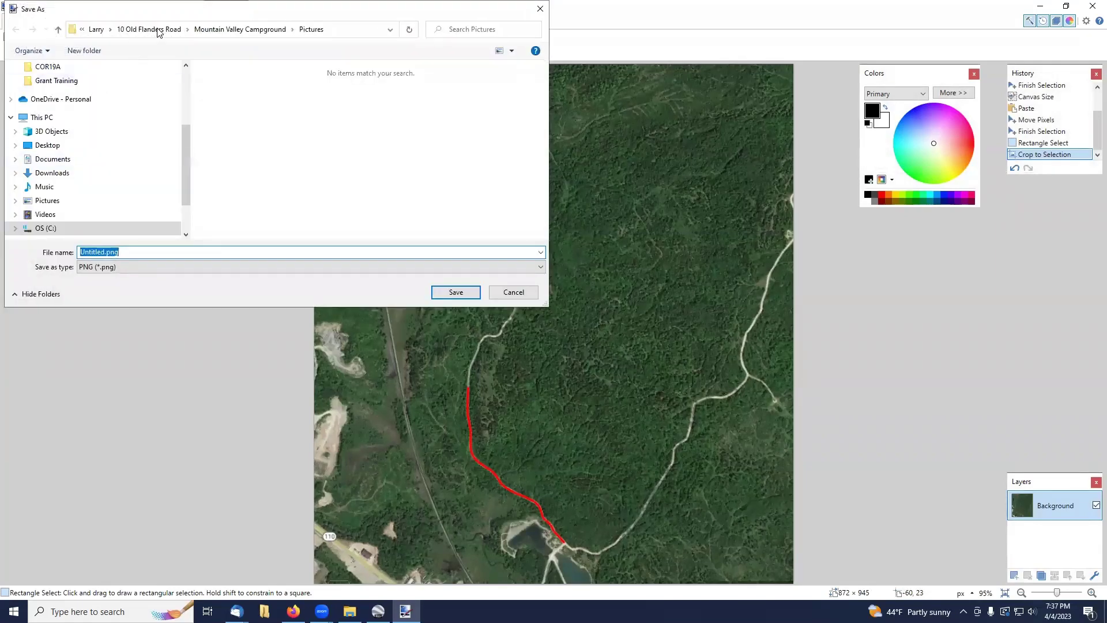
left_click(96, 29)
scroll(245, 141, "down", 10)
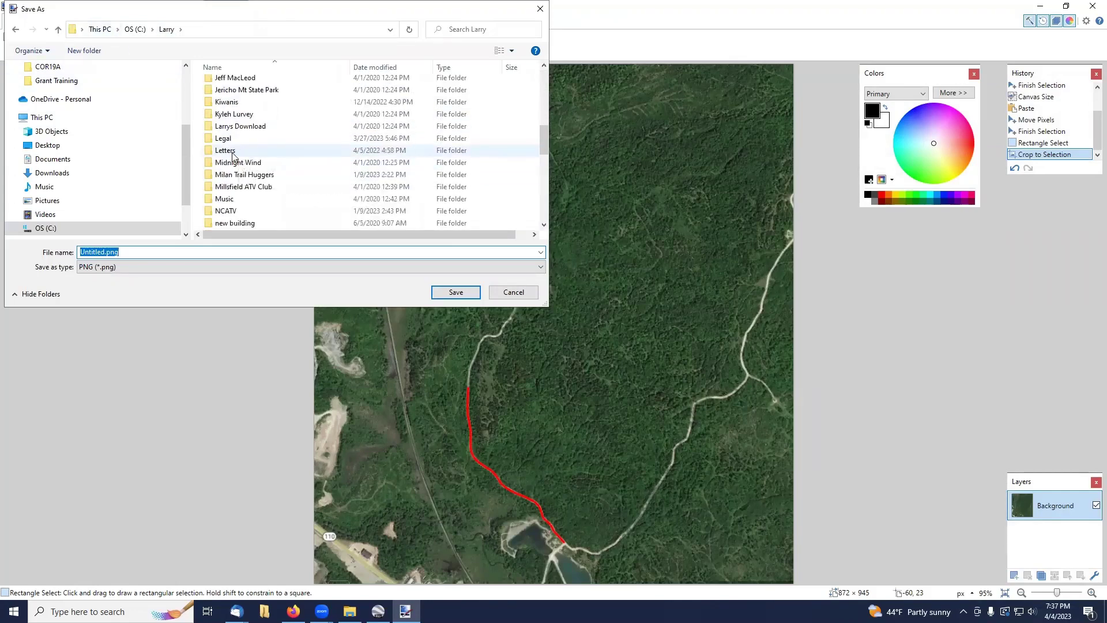
scroll(233, 155, "down", 1)
scroll(234, 156, "up", 3)
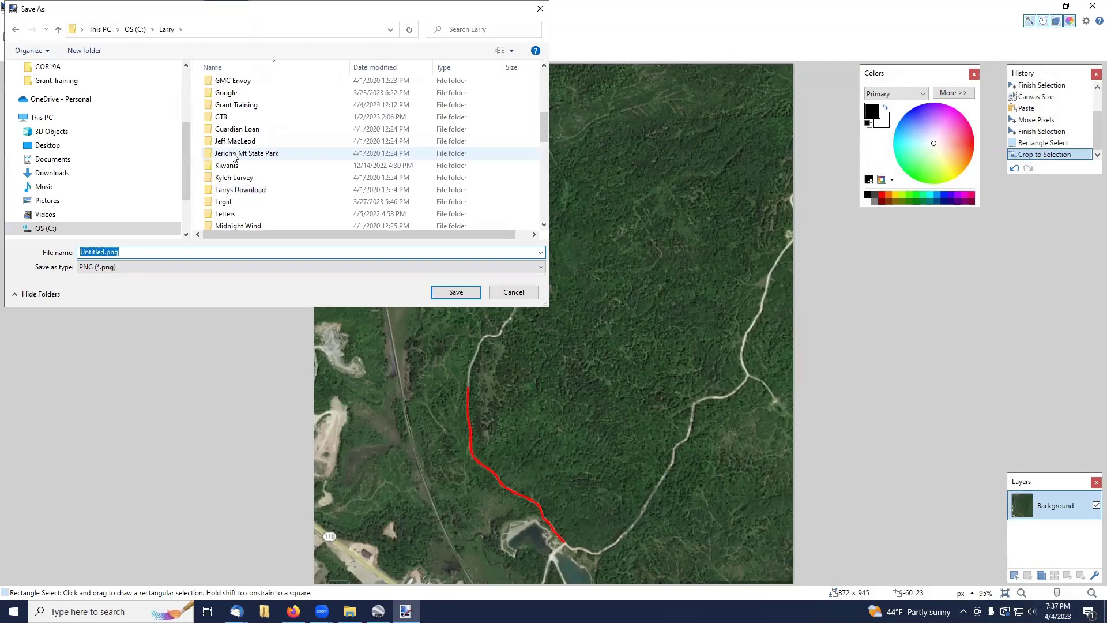
left_click(240, 106)
double_click(240, 108)
double_click(230, 82)
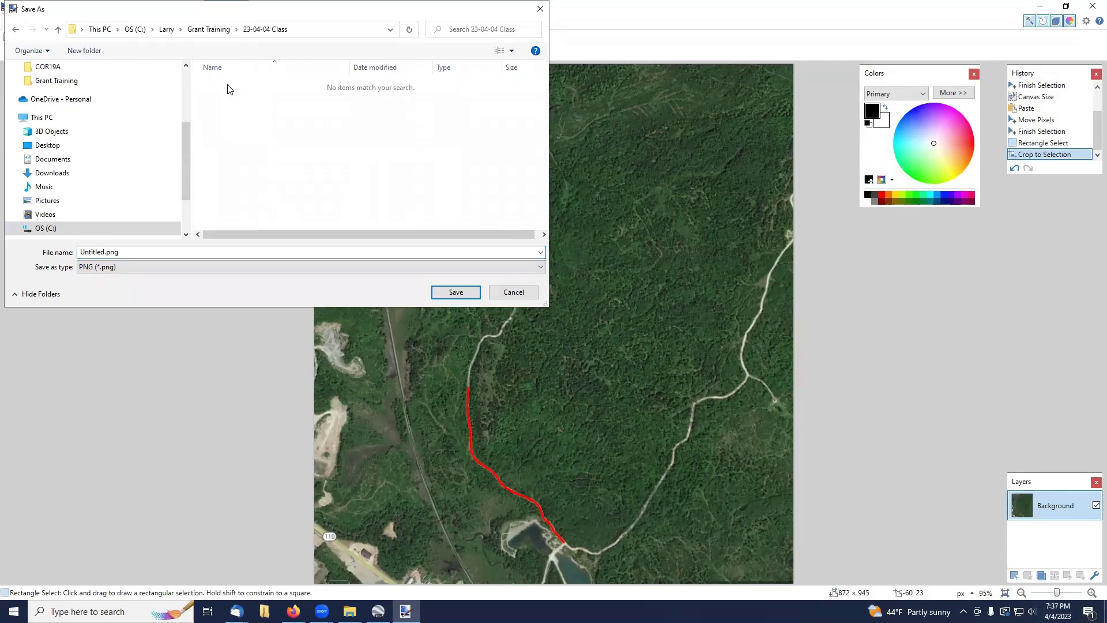
Name the file Cor19A Map, set its type to JPEG, and save it with the default quality of 95
double_click(107, 251)
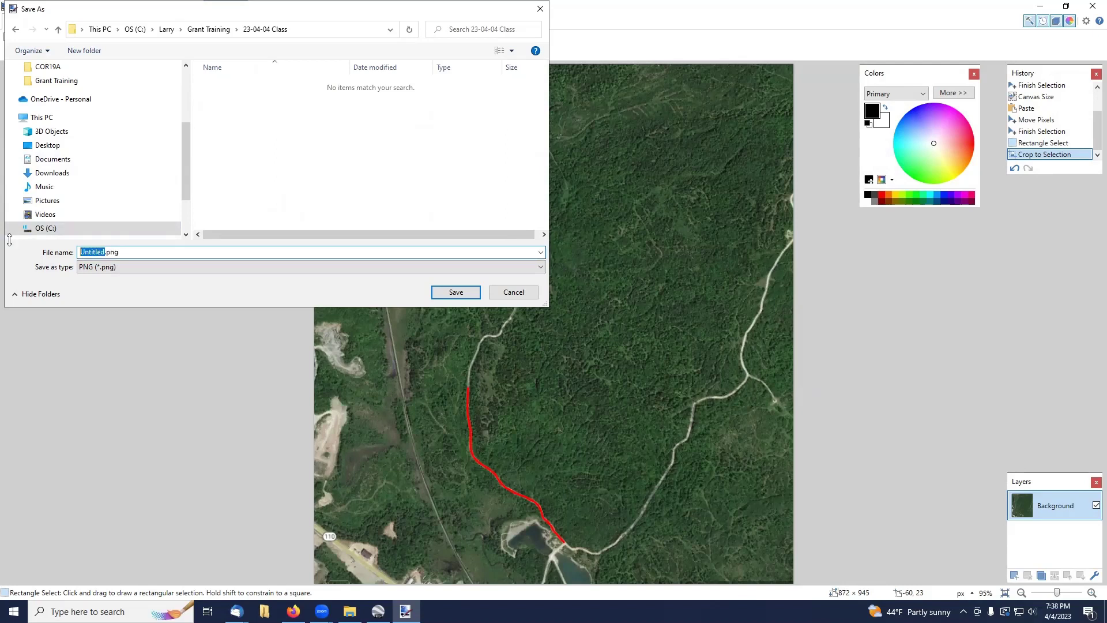
type("Cor19A Map")
left_click(138, 264)
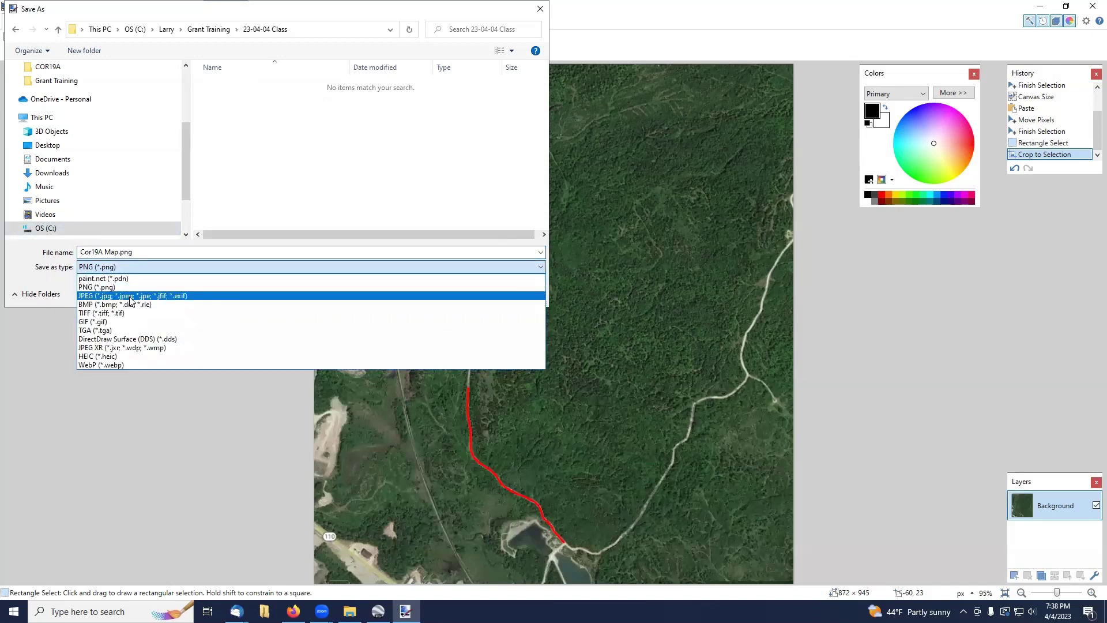
left_click(131, 296)
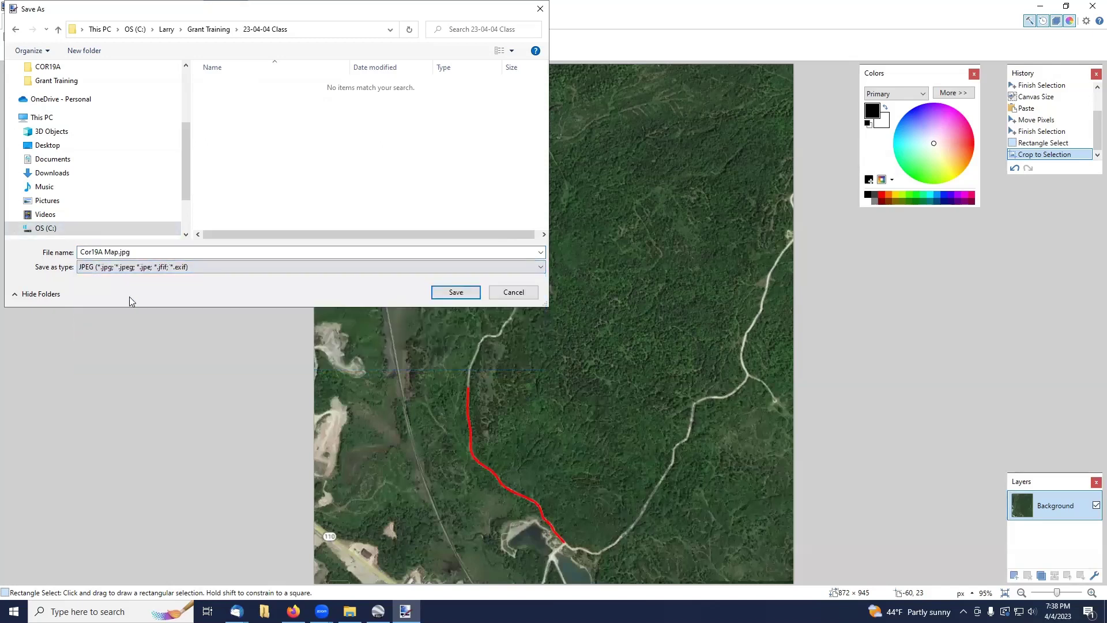
left_click(466, 294)
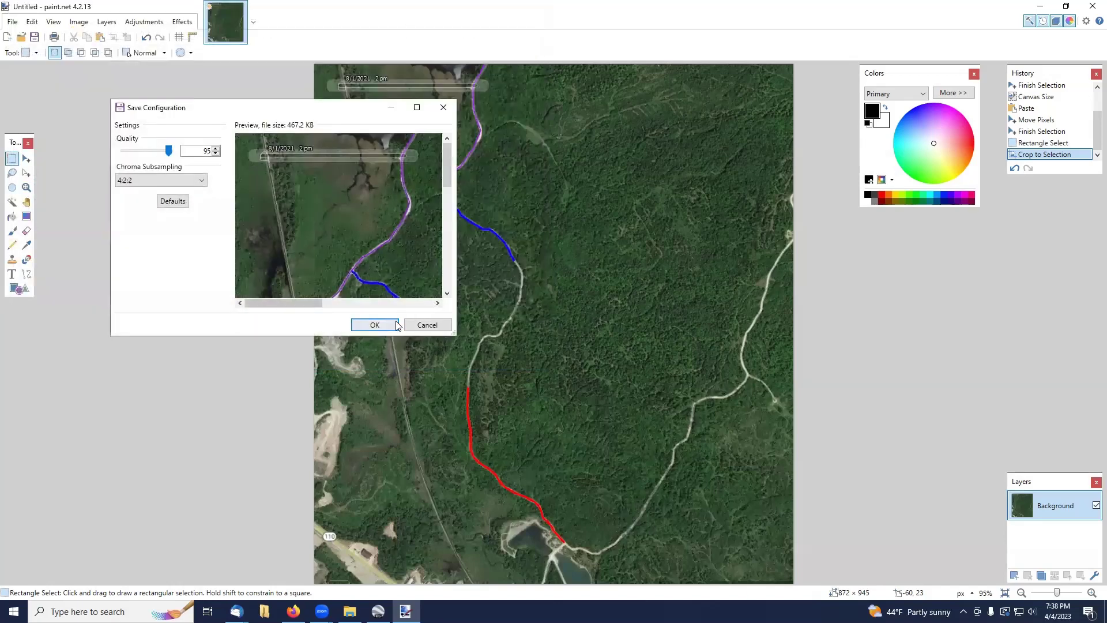
left_click(397, 325)
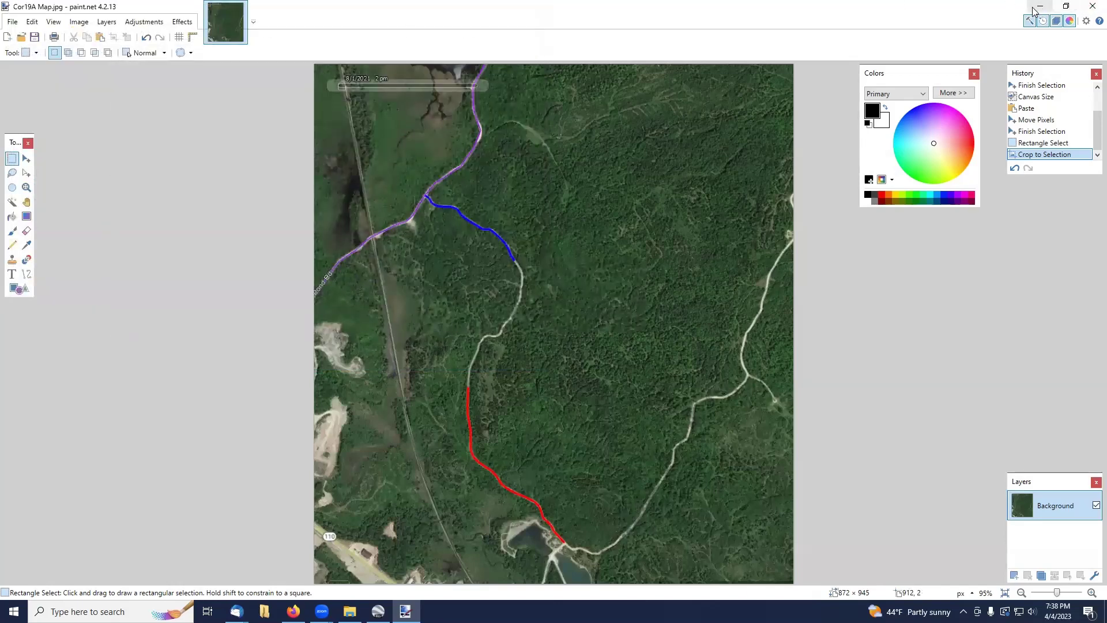
Minimize paint.net, launch Word 2013 and create a blank document
left_click(1038, 7)
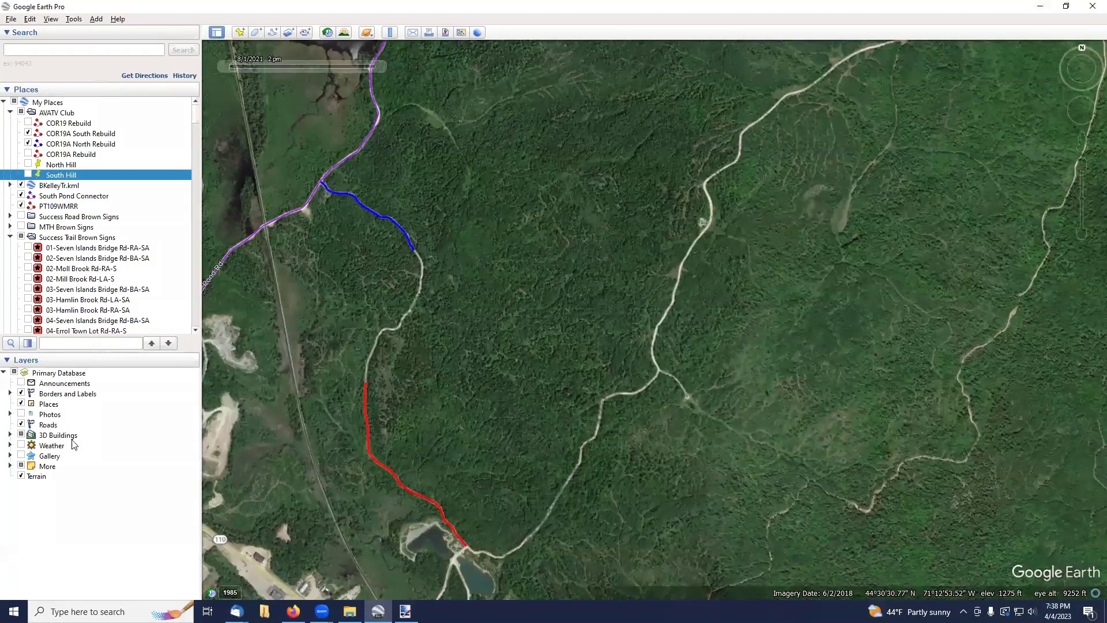
left_click(7, 610)
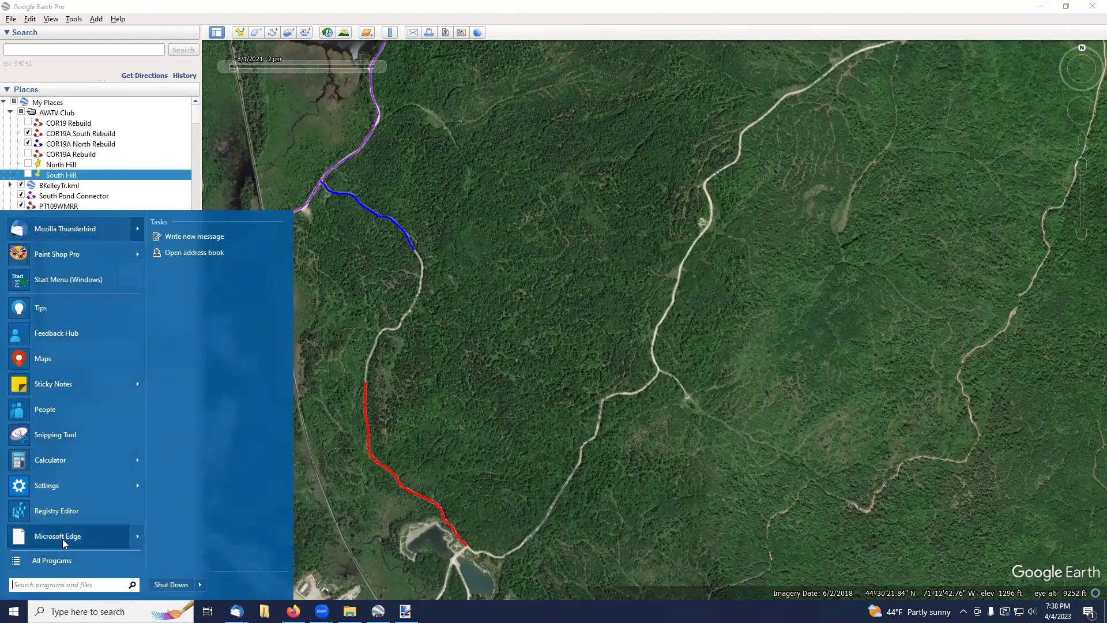
left_click(53, 559)
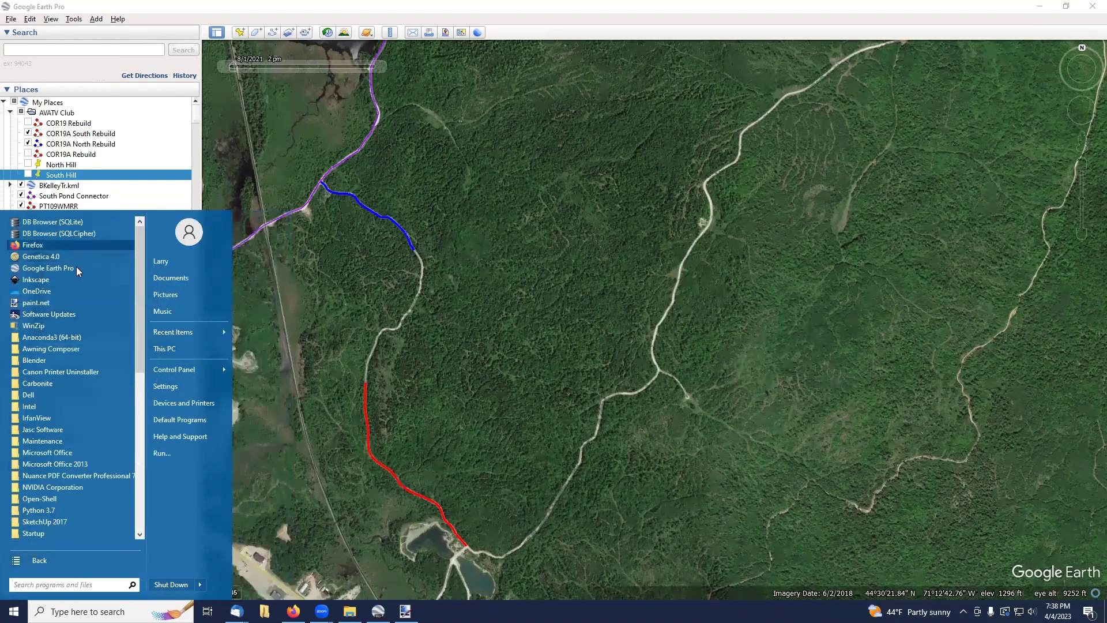
left_click(61, 465)
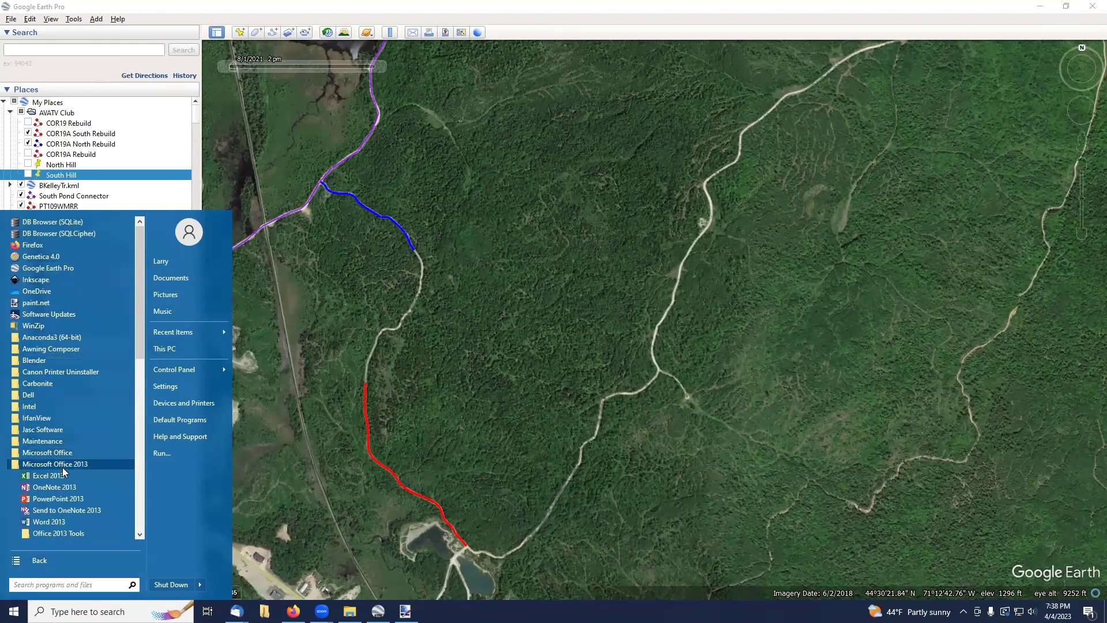
left_click(51, 522)
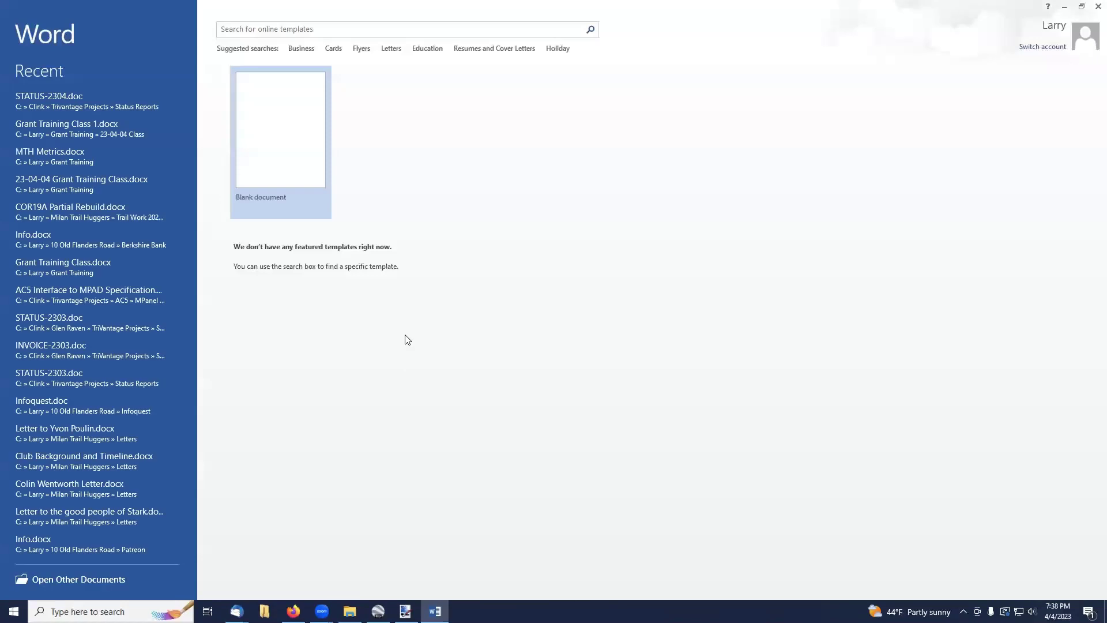
left_click(325, 169)
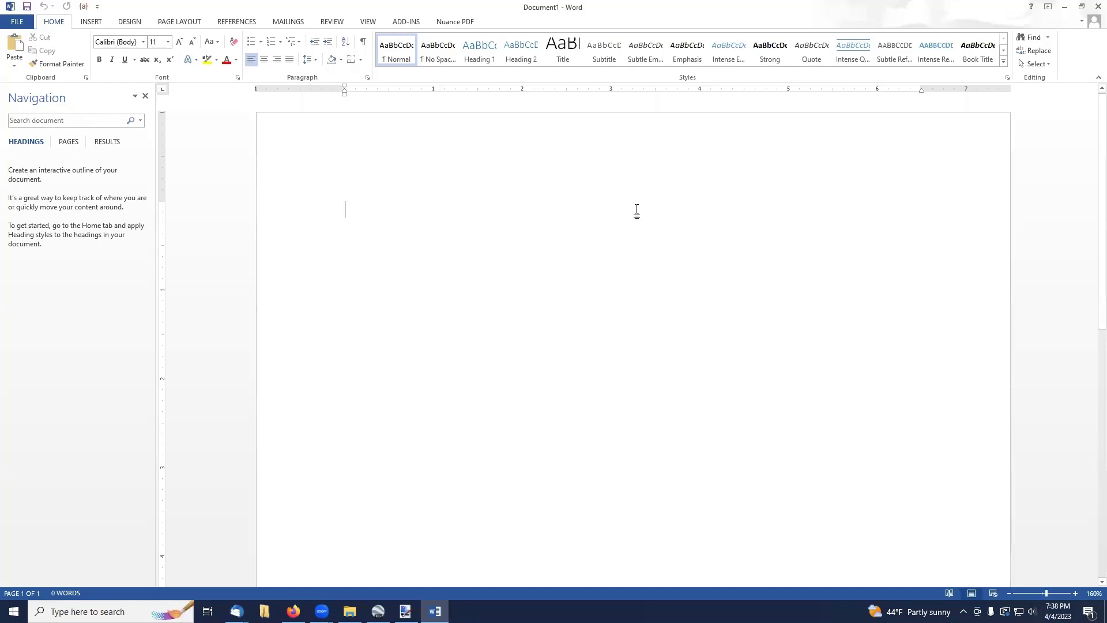
Enter the title "Corridor 19A Partial Rebuild", center it, and place the text cursor on the line below
type("Corridor 19A Partial Rebuild")
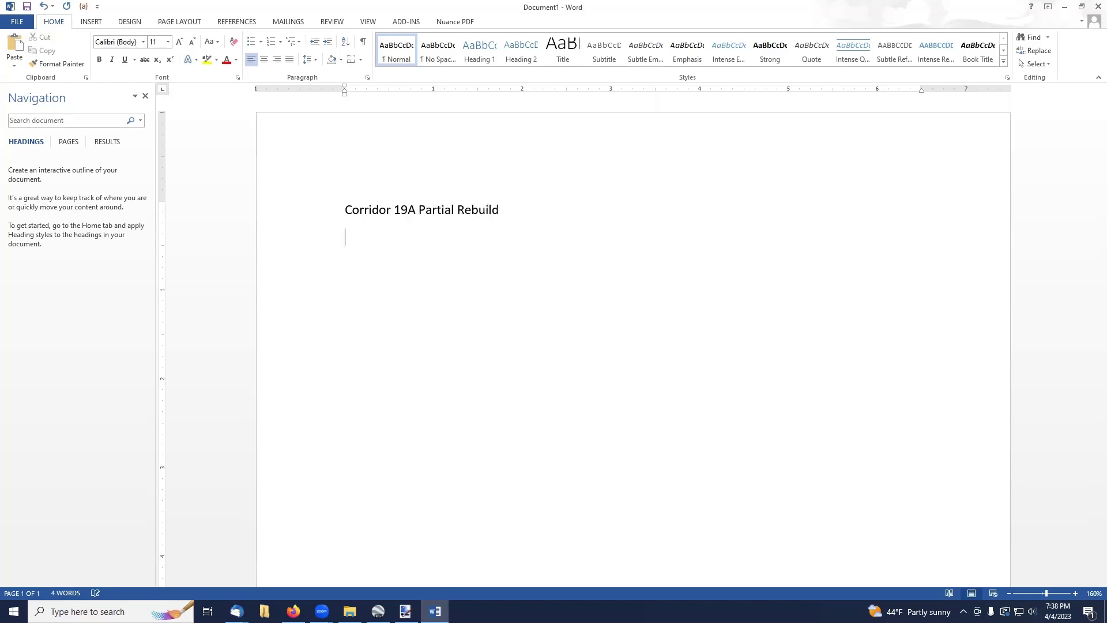
left_click(326, 212)
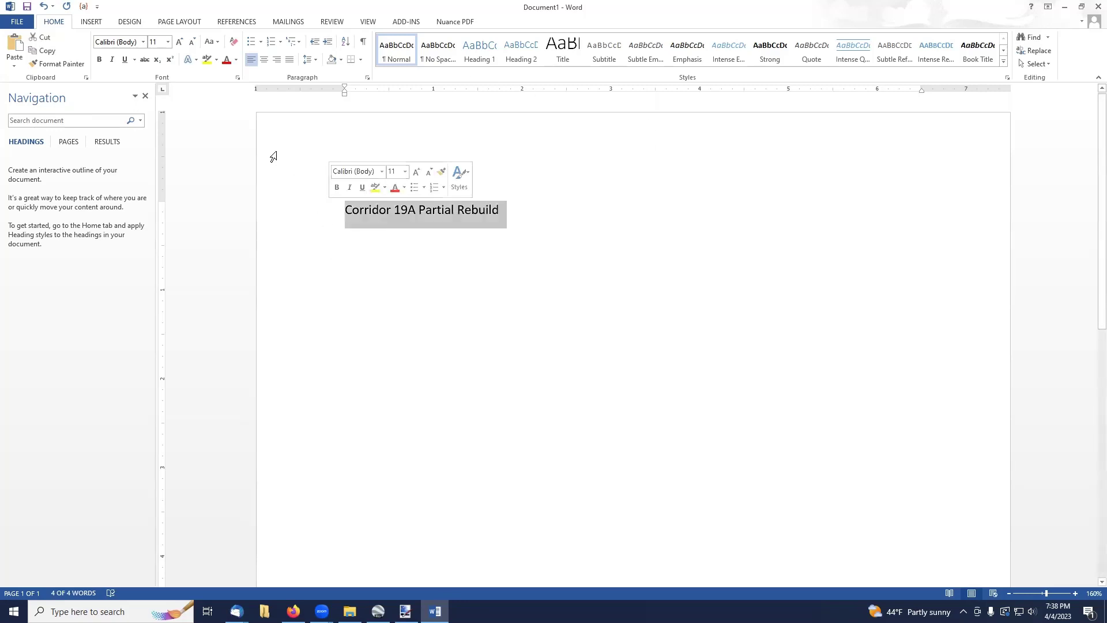
left_click(263, 60)
left_click(346, 237)
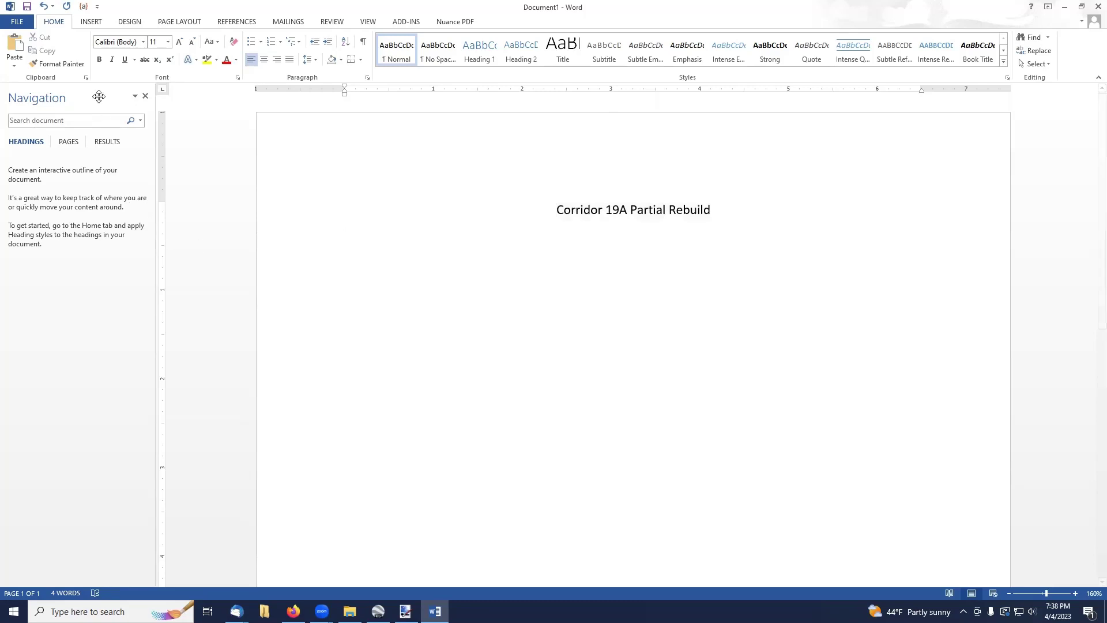
Insert the picture Cor19A Map.jpg from the Grant Training > 23-04-04 Class folder below the title
left_click(90, 23)
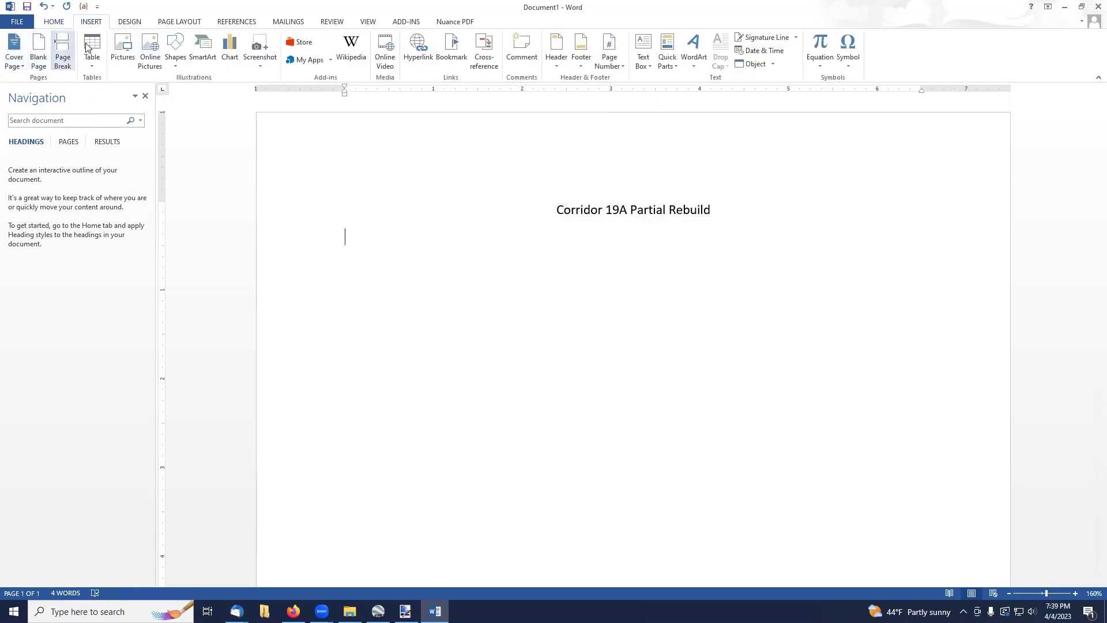
left_click(123, 60)
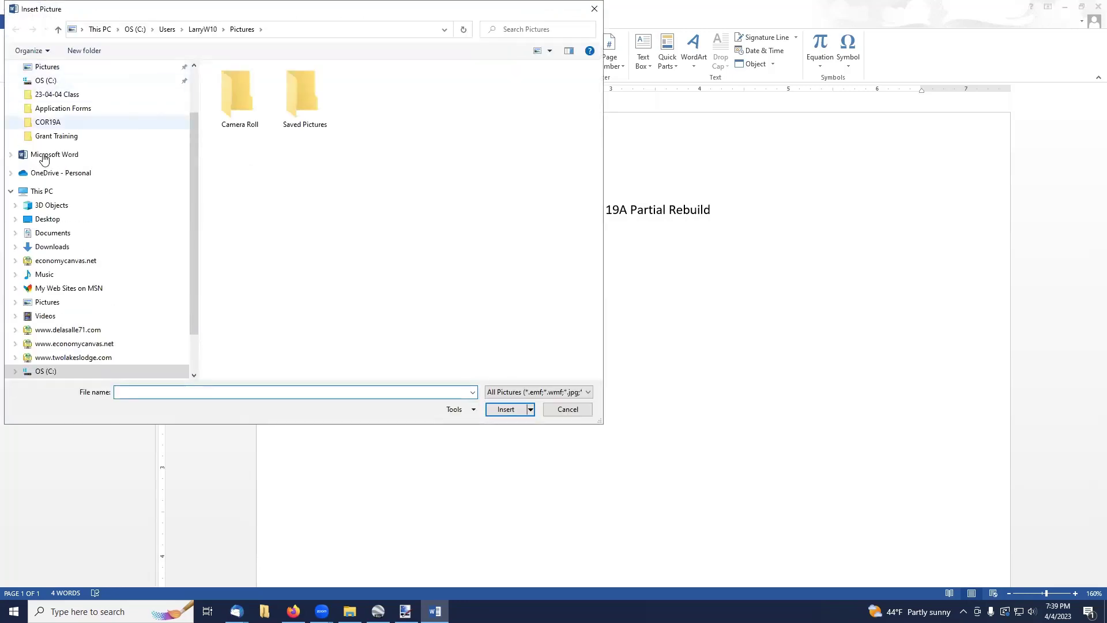
left_click(86, 85)
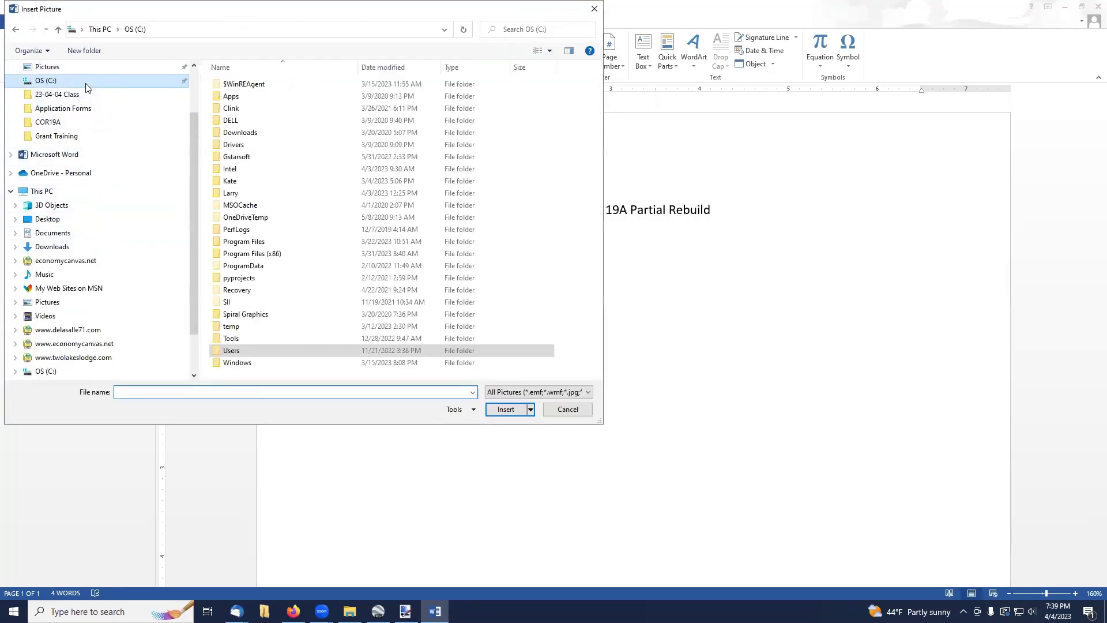
double_click(242, 193)
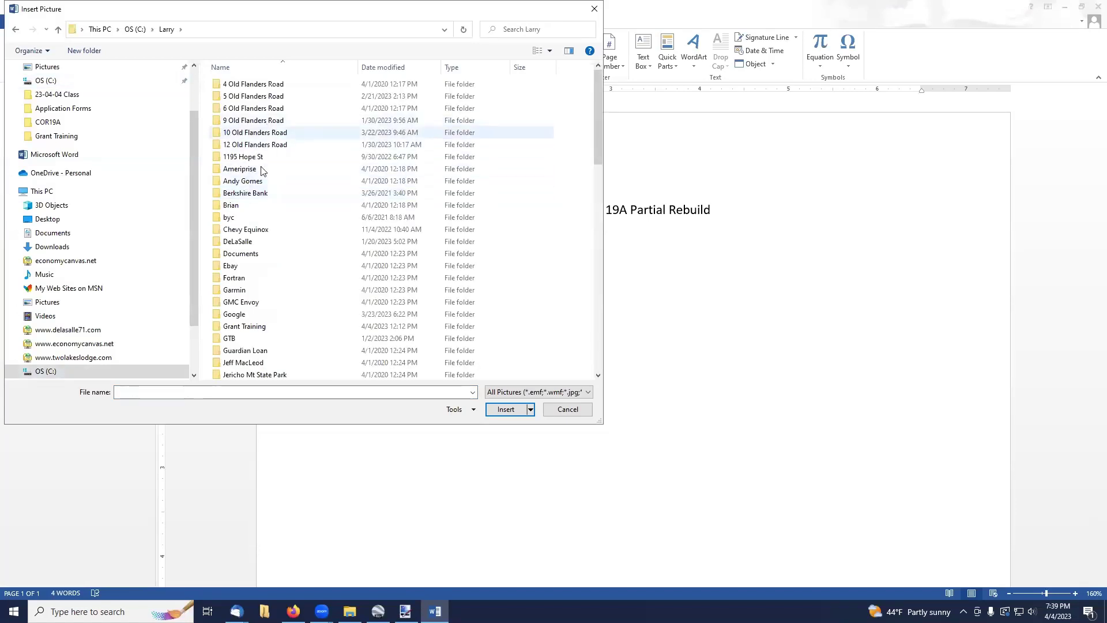
scroll(254, 266, "down", 2)
double_click(252, 263)
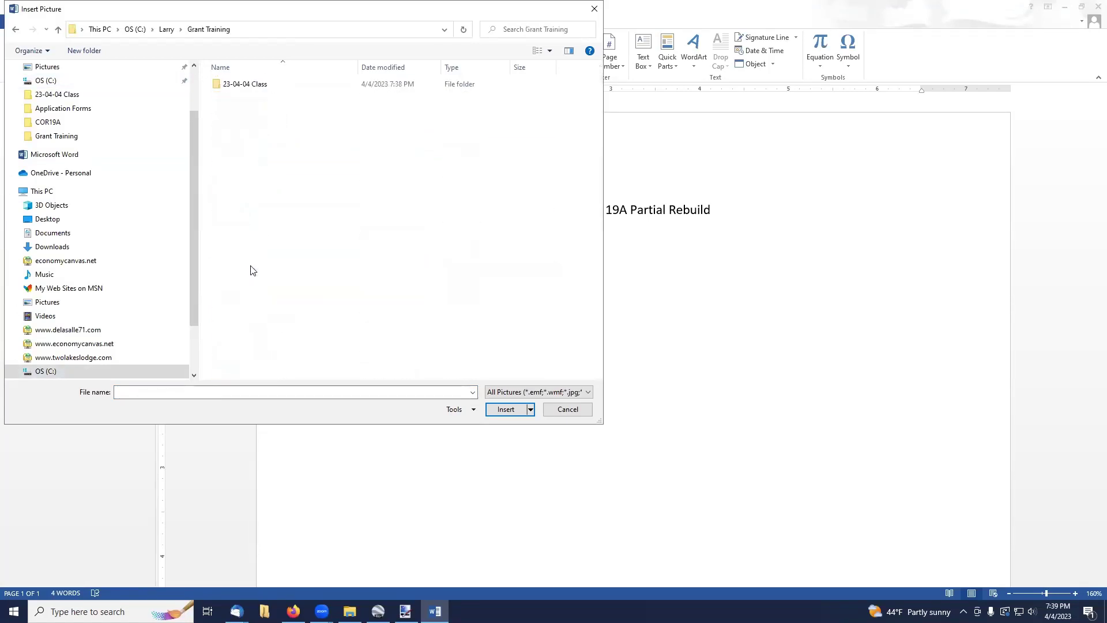
double_click(236, 85)
left_click(235, 116)
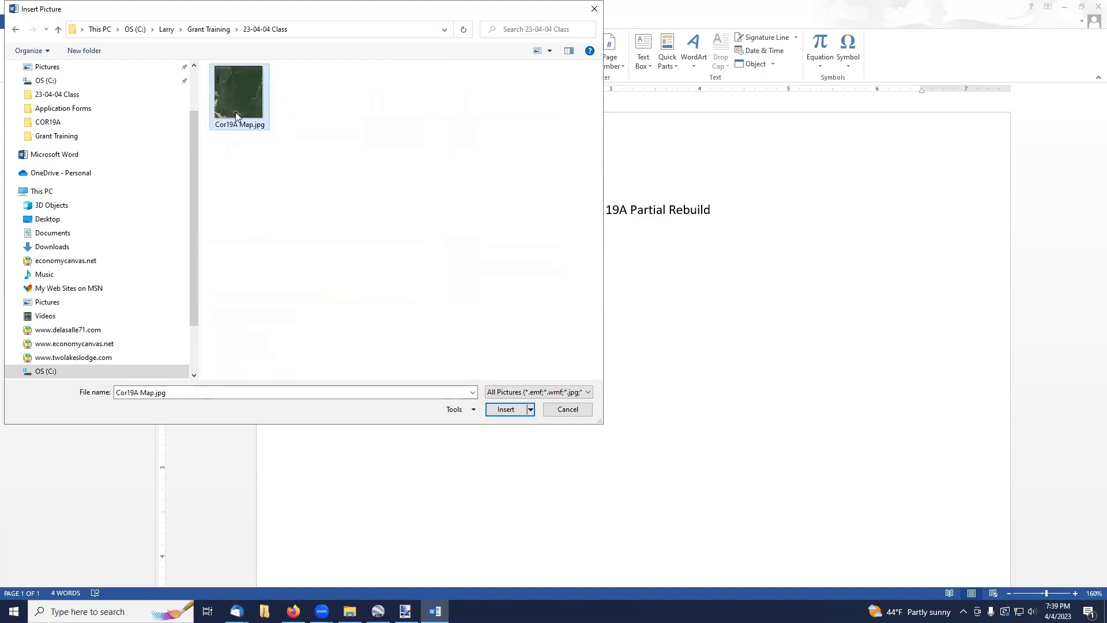
double_click(235, 116)
Draw a rounded rectangular callout about 1" × 1.89" on the map northeast of the blue segment, with a black-outlined white shape style
scroll(369, 271, "down", 5)
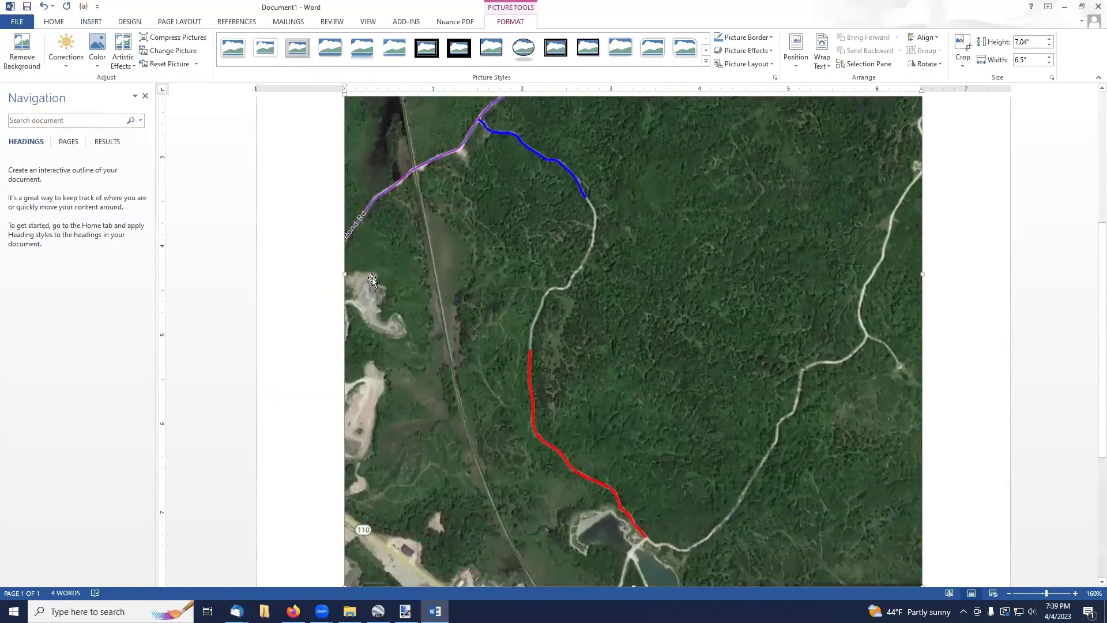
scroll(372, 280, "down", 3)
scroll(372, 279, "up", 6)
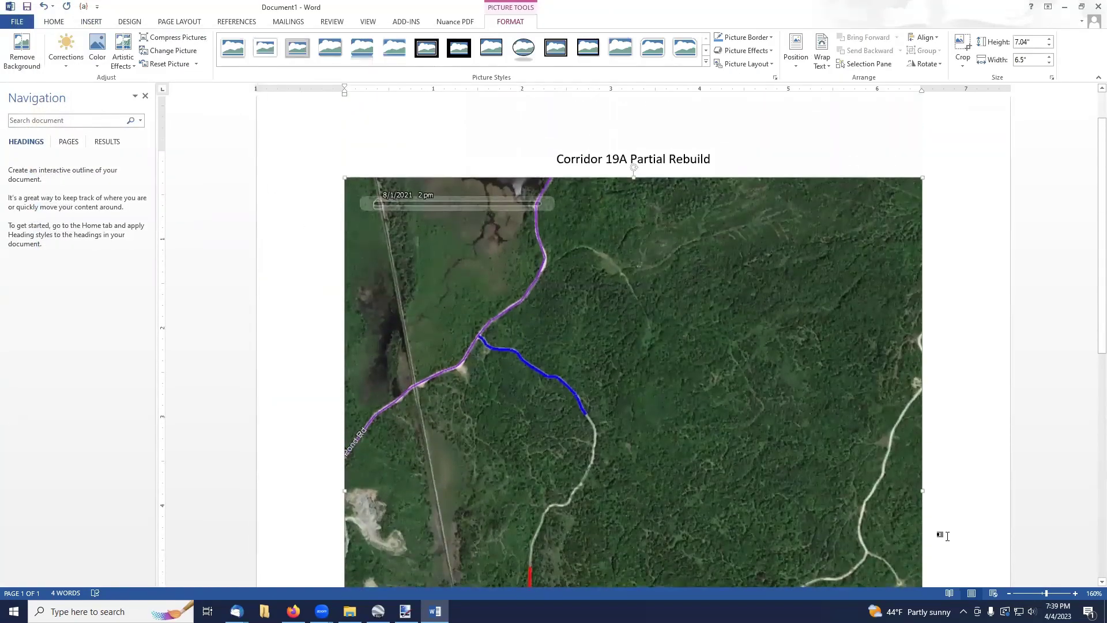
left_click(1040, 595)
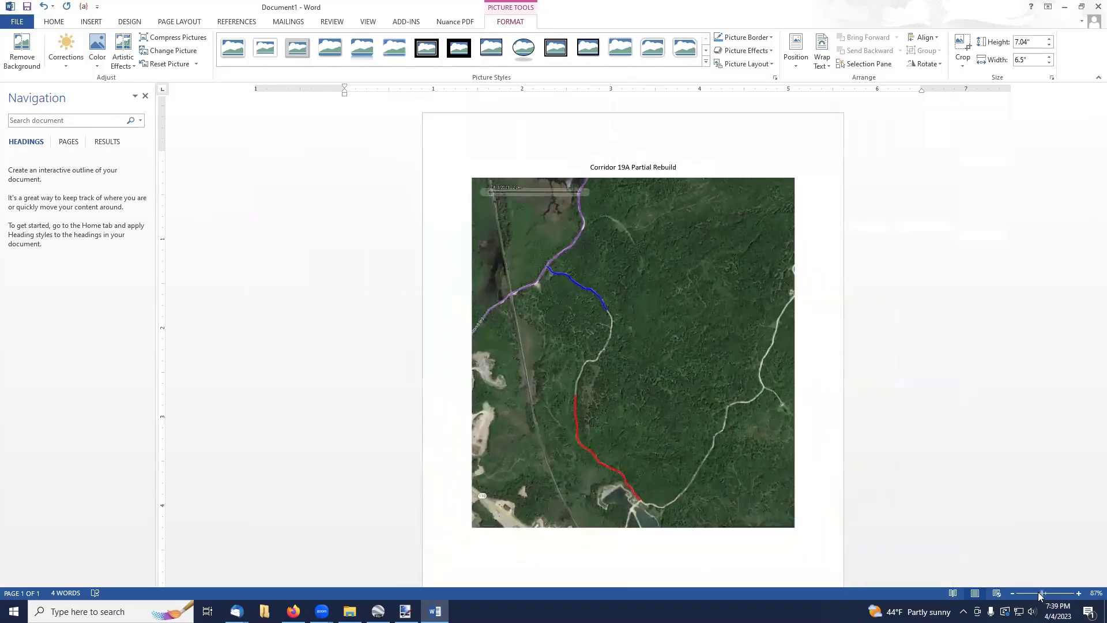
left_click(704, 160)
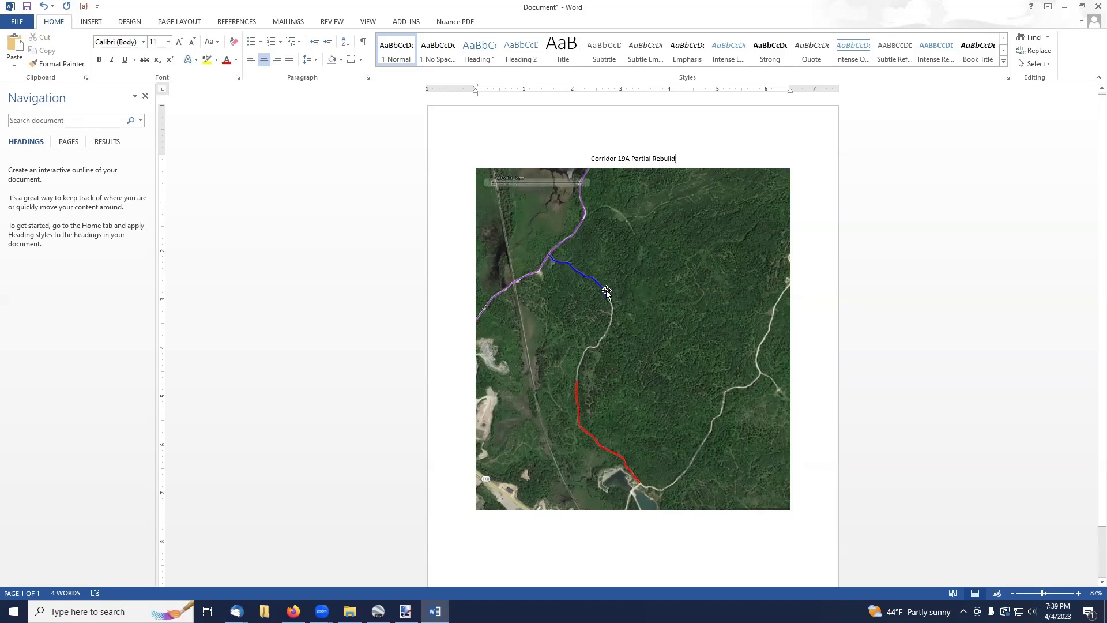
left_click(90, 22)
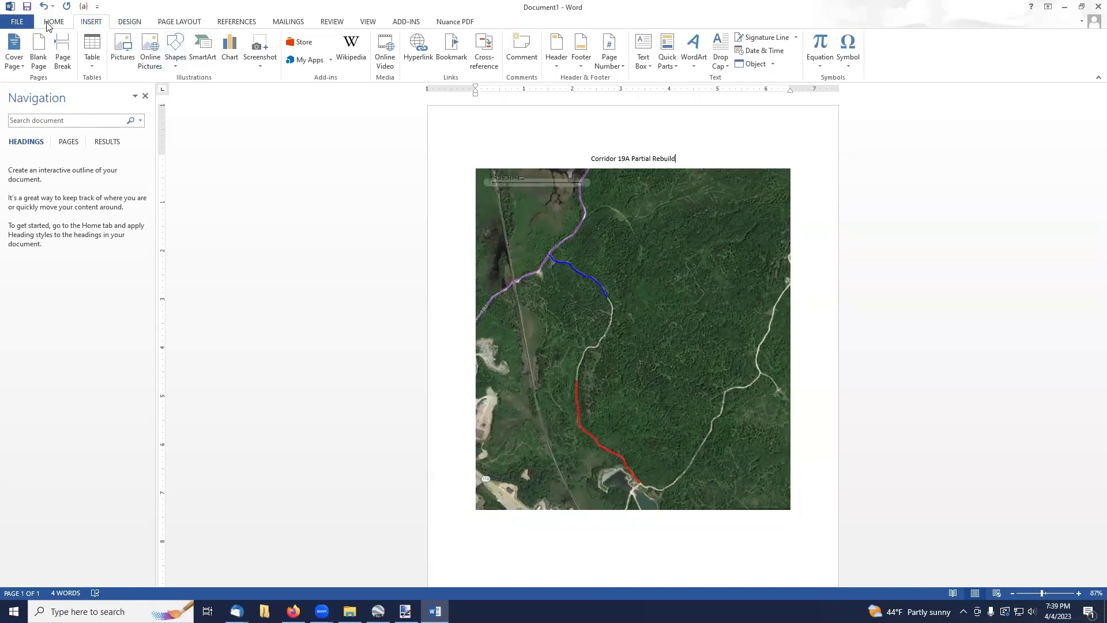
left_click(174, 52)
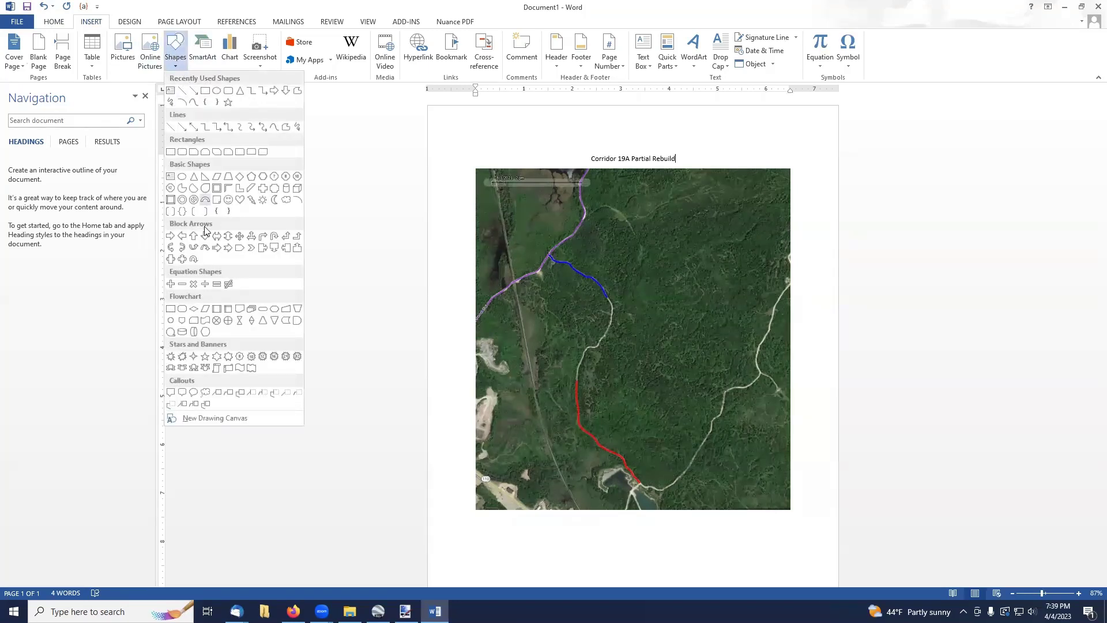
left_click(182, 392)
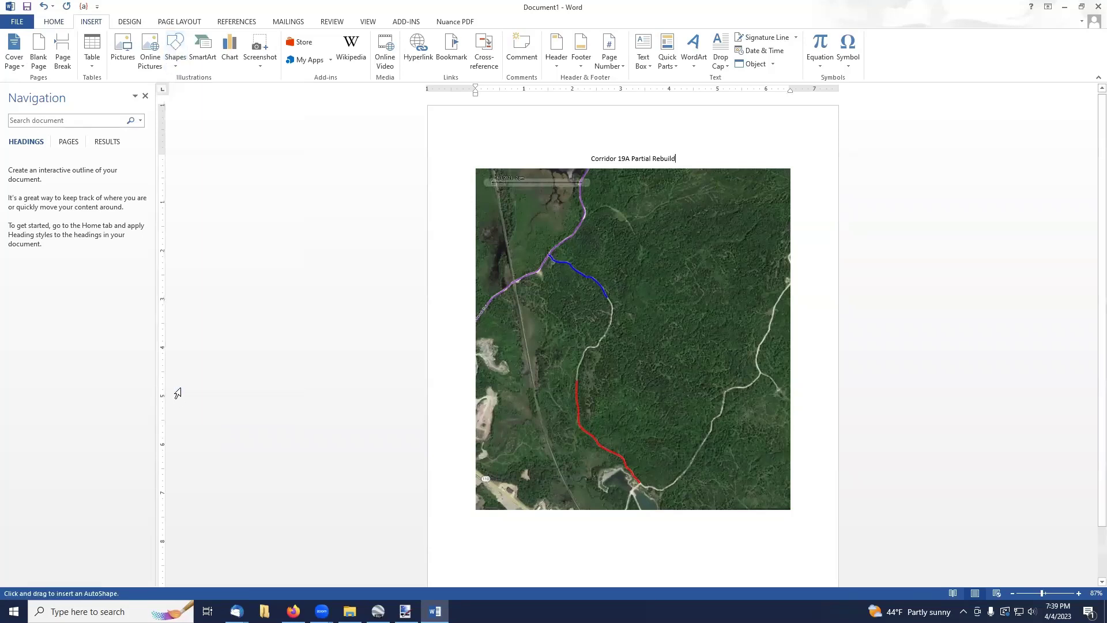
mouse_move(641, 201)
left_mouse_down()
mouse_move(702, 260)
mouse_move(732, 251)
left_mouse_up()
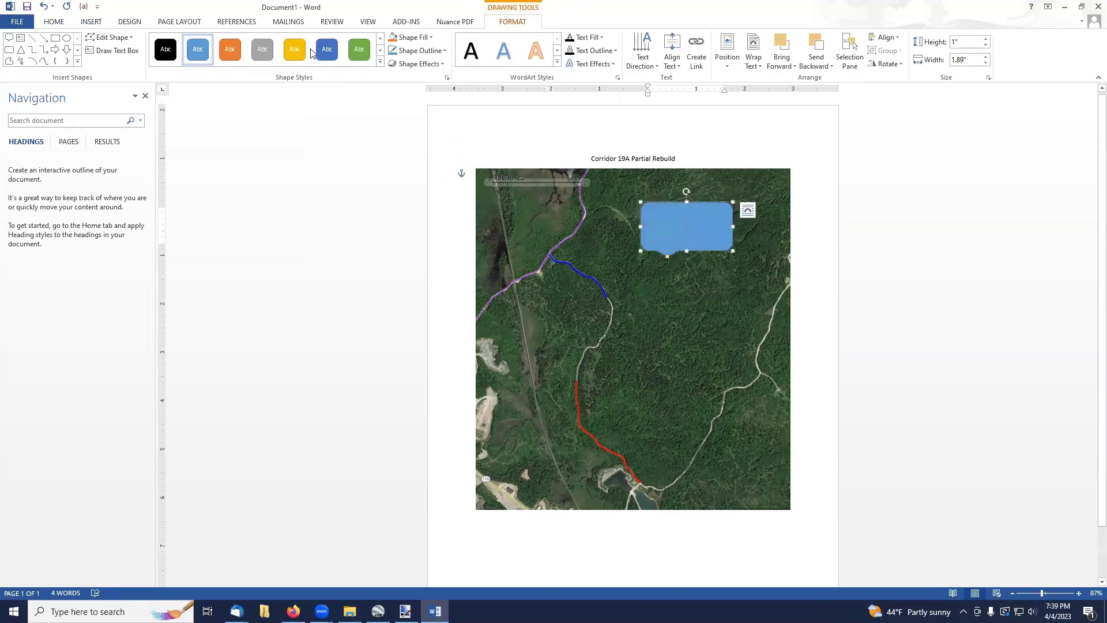
left_click(379, 47)
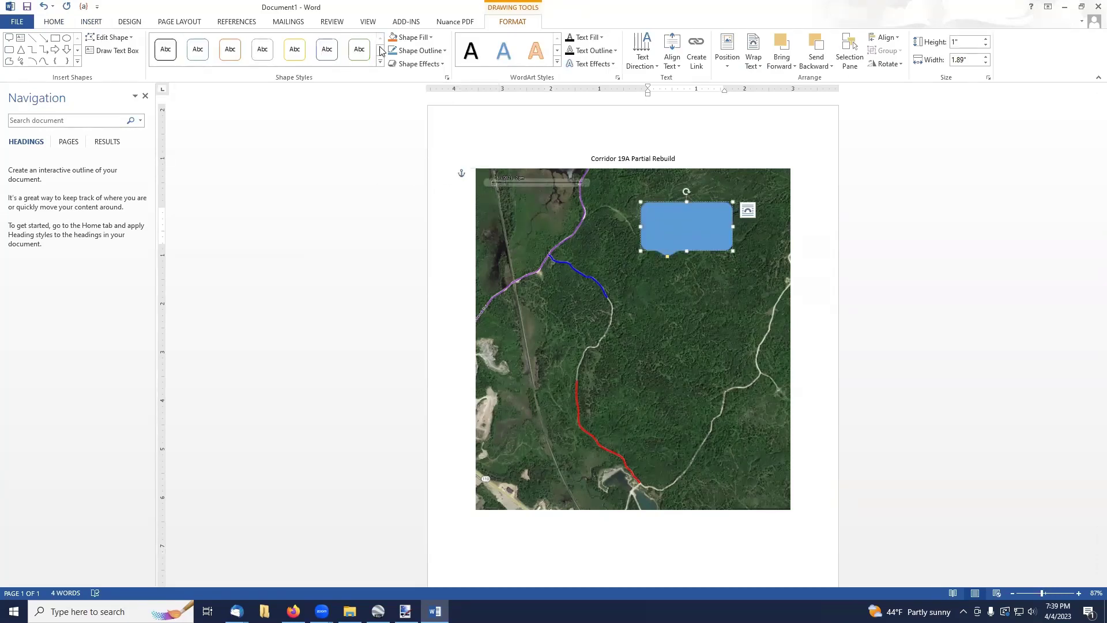
left_click(172, 56)
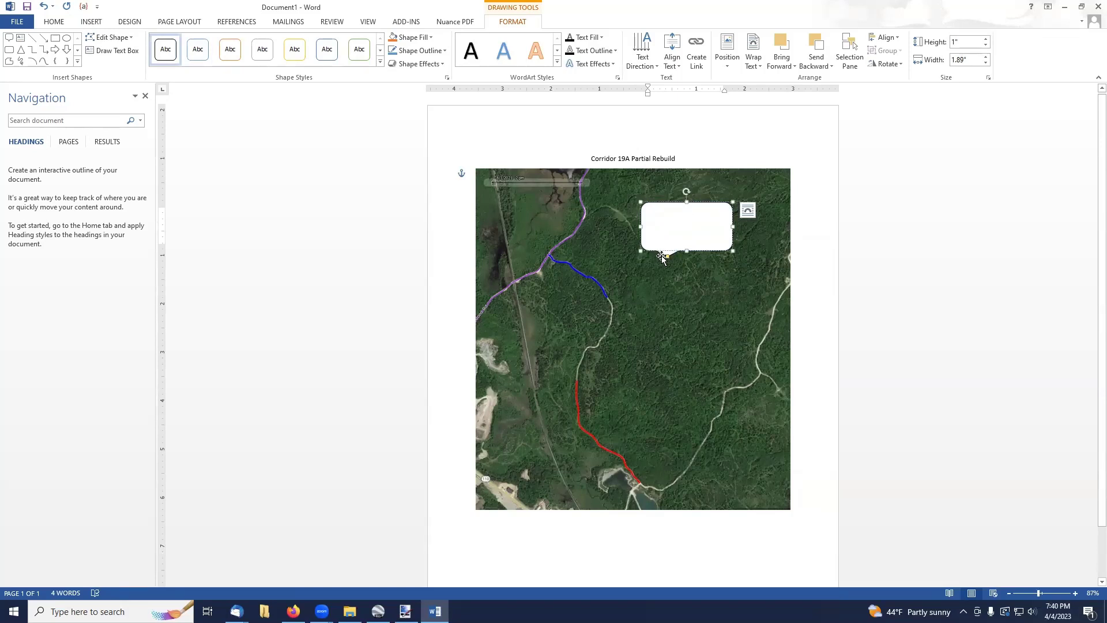
Label the callout "Corridor 19A North Section", shrink its height to about 0.61", and aim its pointer at the blue segment
left_click_drag(667, 257, 601, 284)
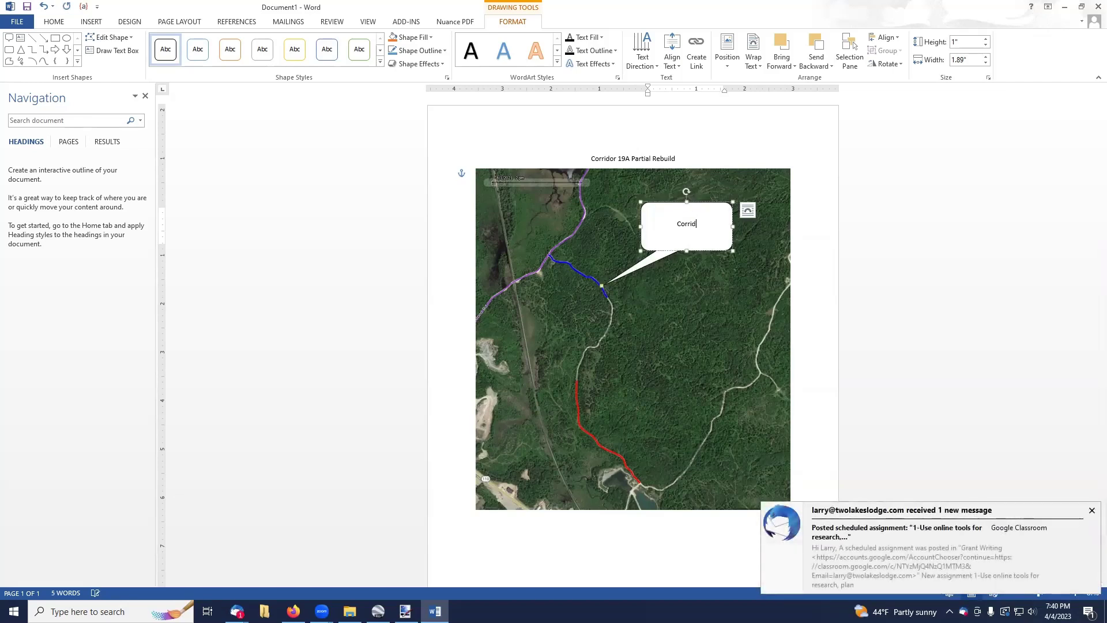
type("or 19A North Section")
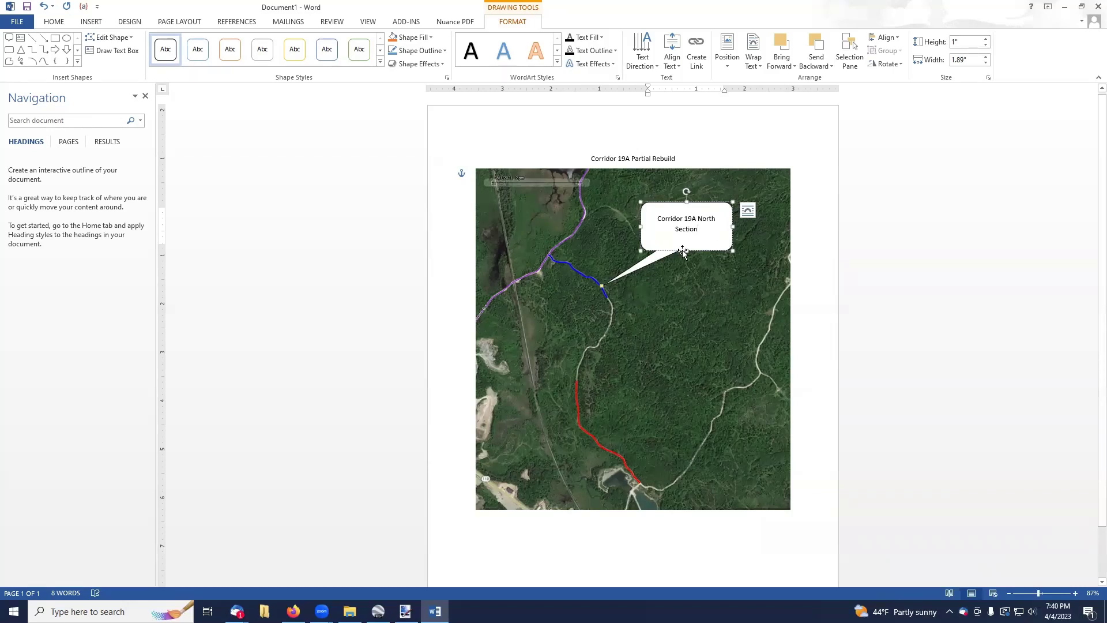
left_click_drag(687, 248, 688, 231)
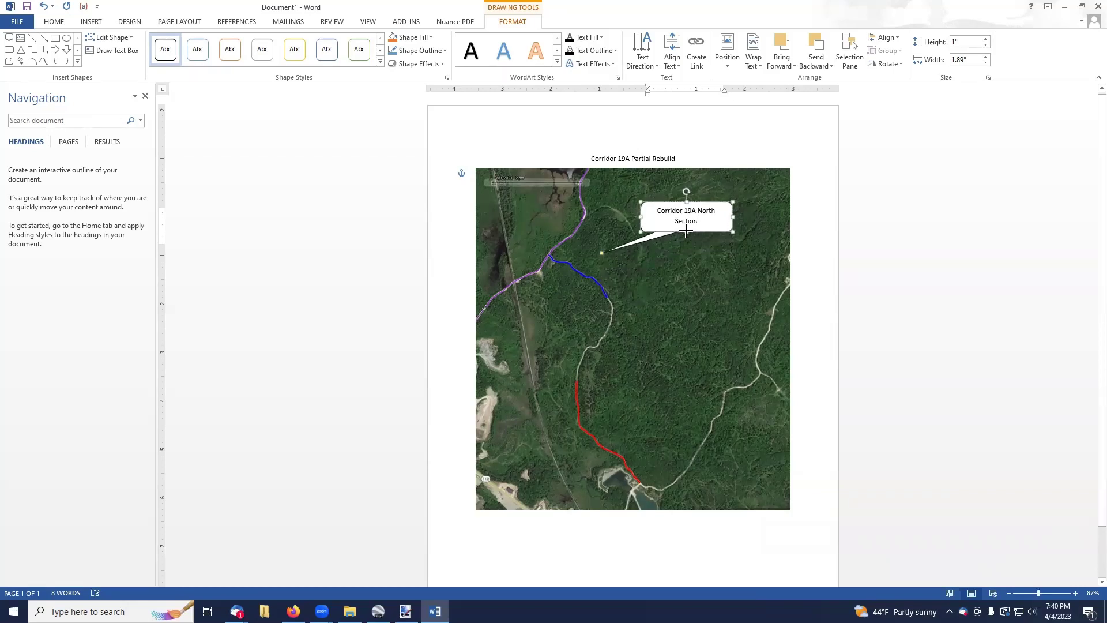
left_click(627, 240)
left_click_drag(604, 255, 590, 279)
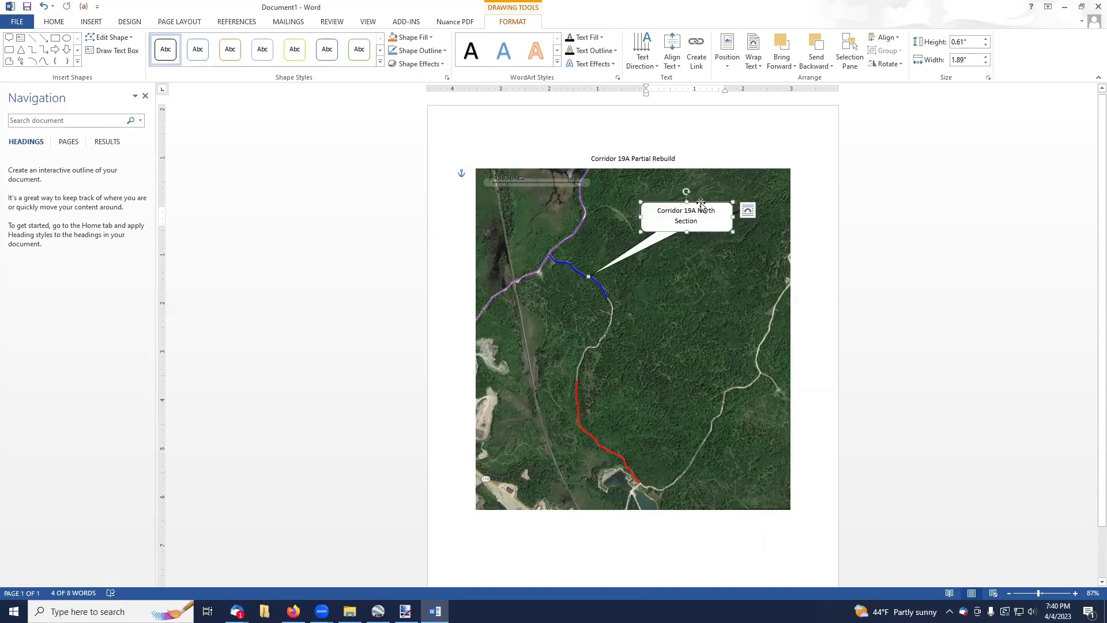
Paste a copy of the callout beside the red segment, aim its pointer at the red line, and relabel it "Corridor 19A South Section"
left_click(709, 281)
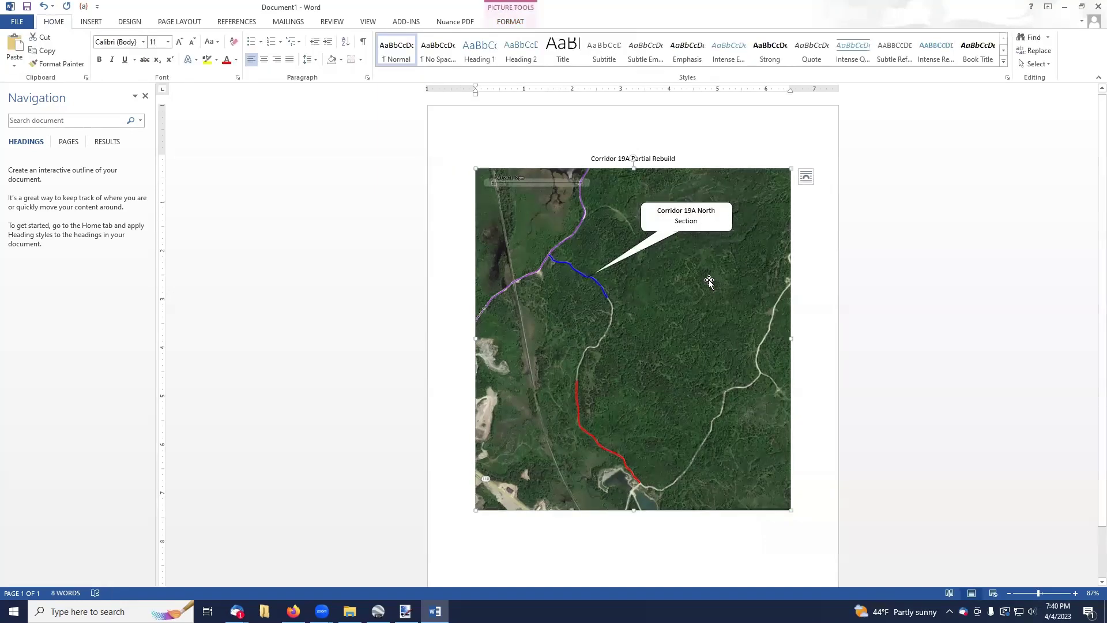
key("ctrl+v")
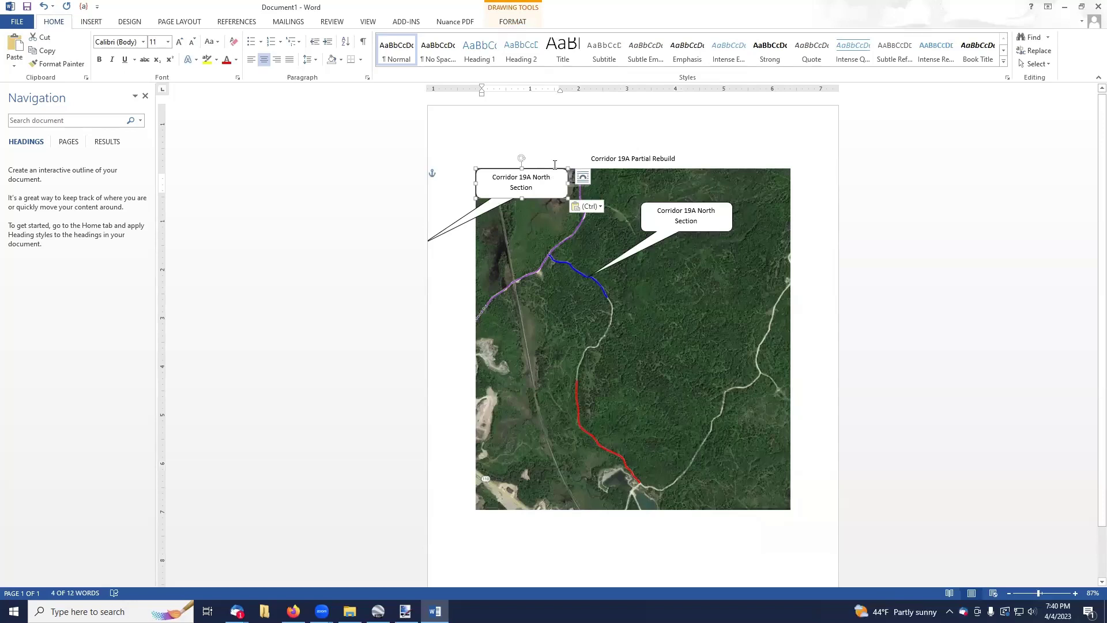
left_click_drag(547, 170, 675, 308)
left_click_drag(684, 348, 673, 369)
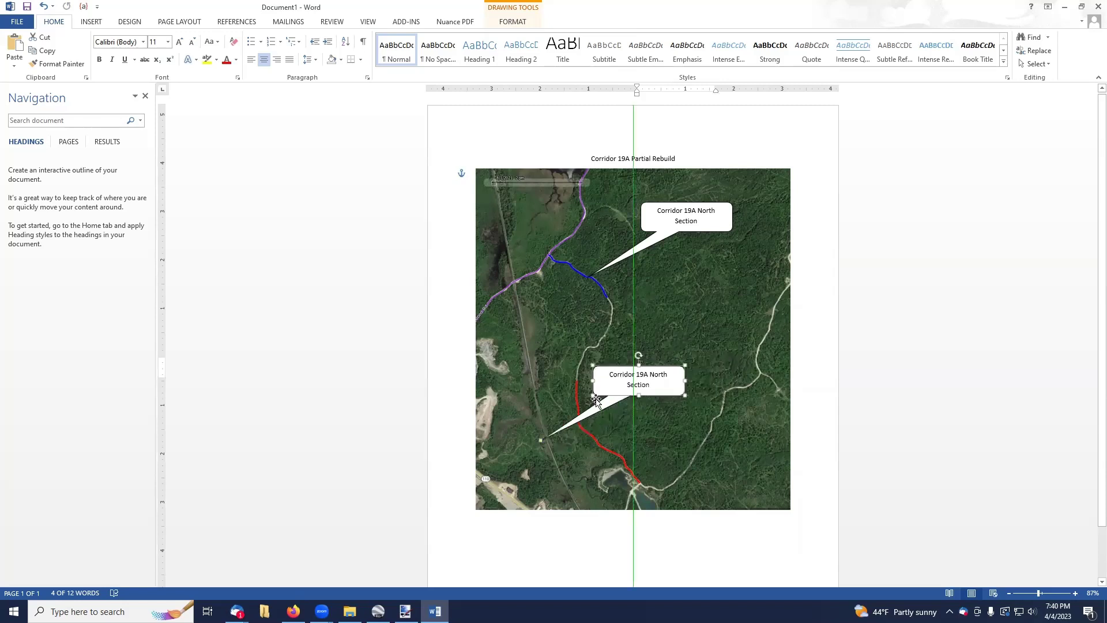
left_click_drag(559, 441, 579, 429)
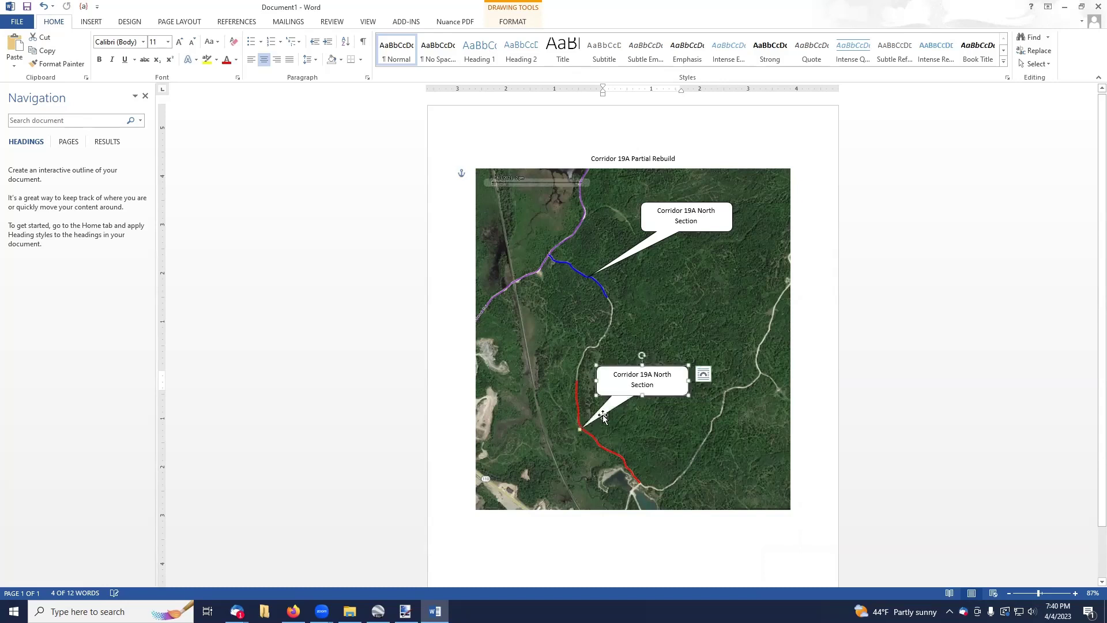
double_click(662, 375)
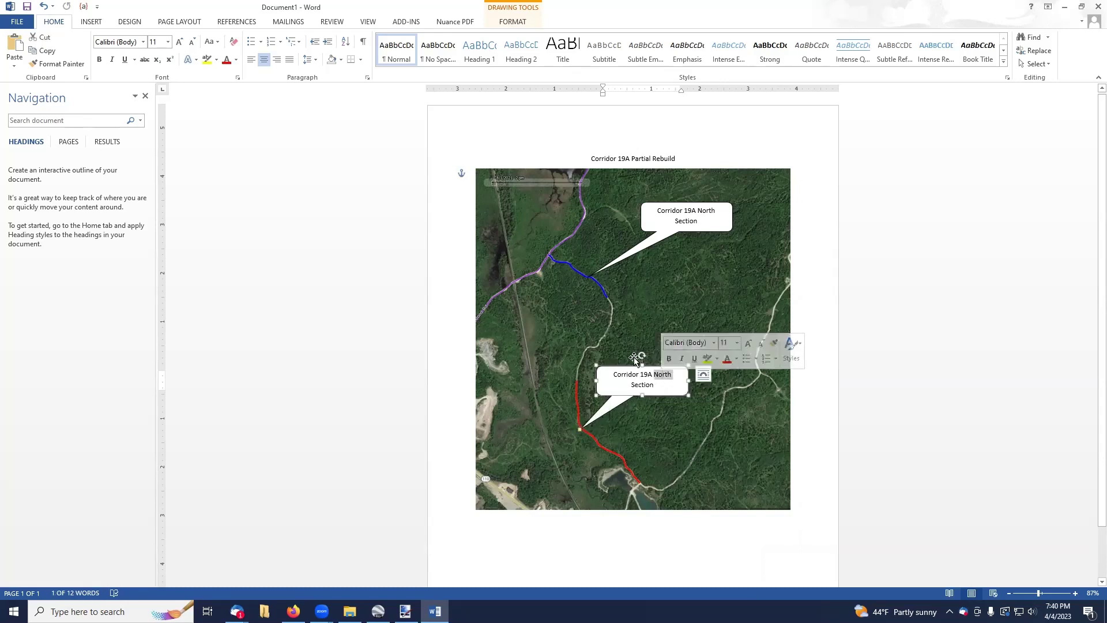
type("South")
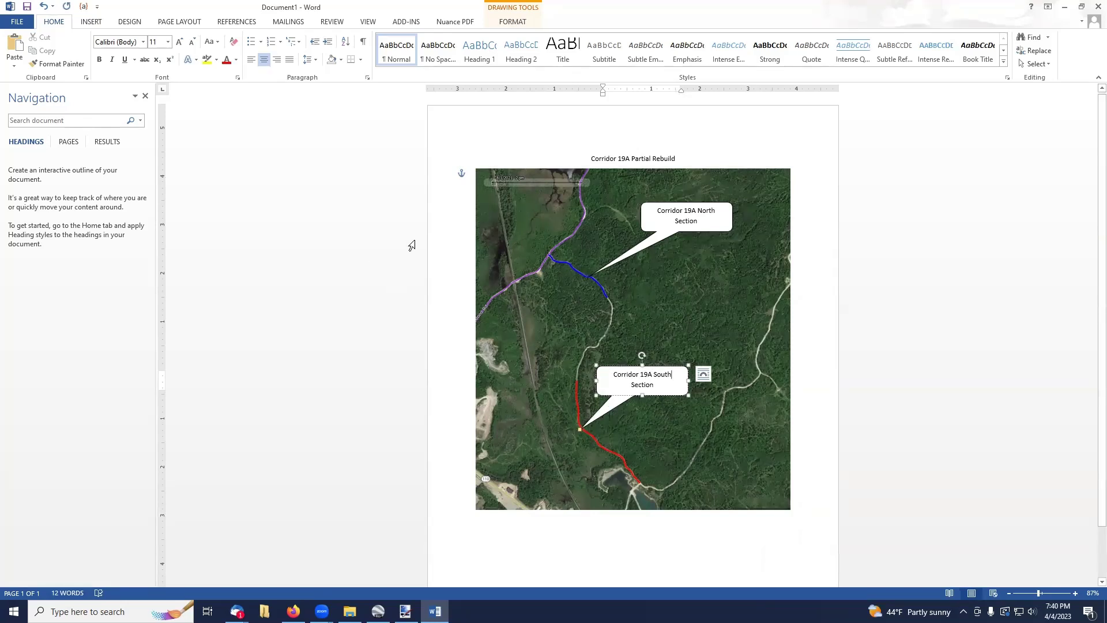
Draw a rounded rectangle about 1.57" × 2.82" at the map's east edge, with the black-outlined white shape style
left_click(89, 23)
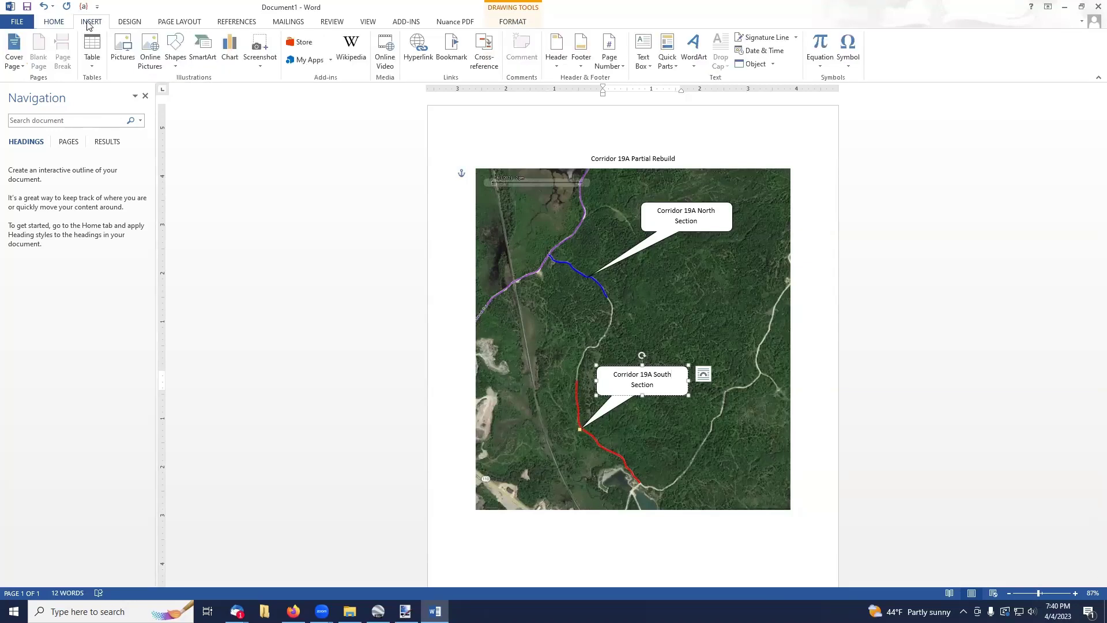
left_click(175, 49)
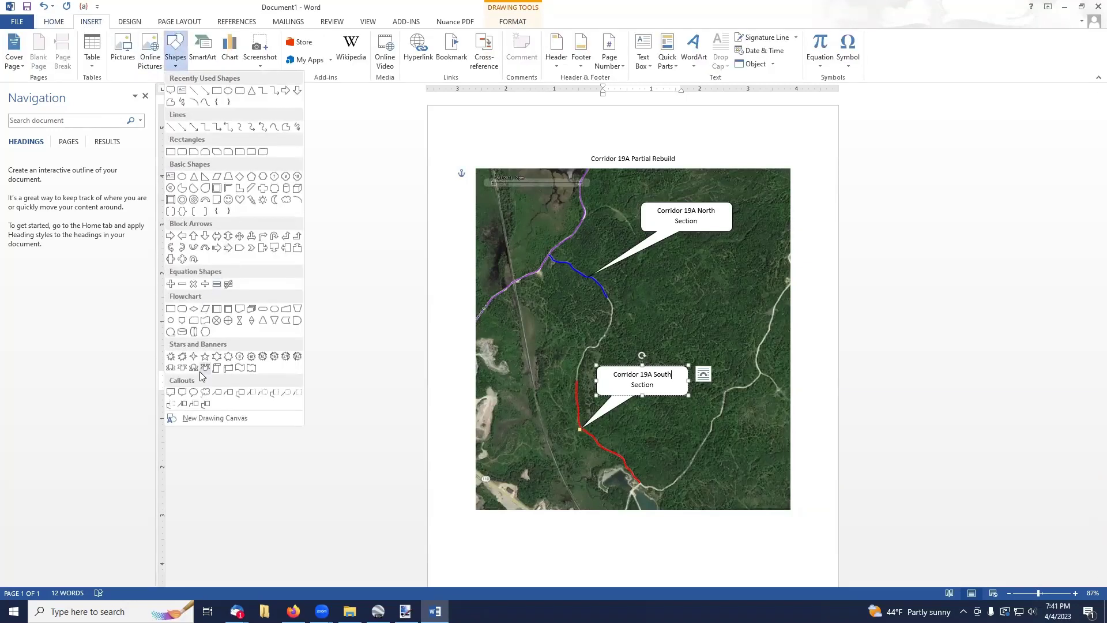
left_click(184, 315)
mouse_move(690, 285)
left_mouse_down()
mouse_move(756, 337)
mouse_move(789, 332)
left_mouse_up()
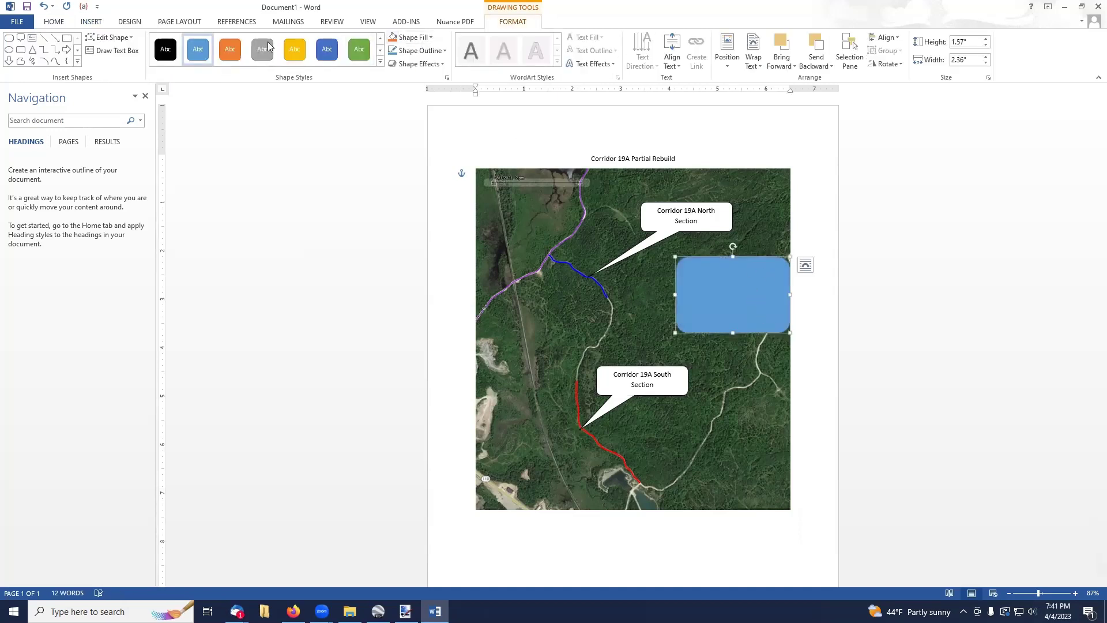
scroll(269, 46, "up", 1)
left_click(165, 49)
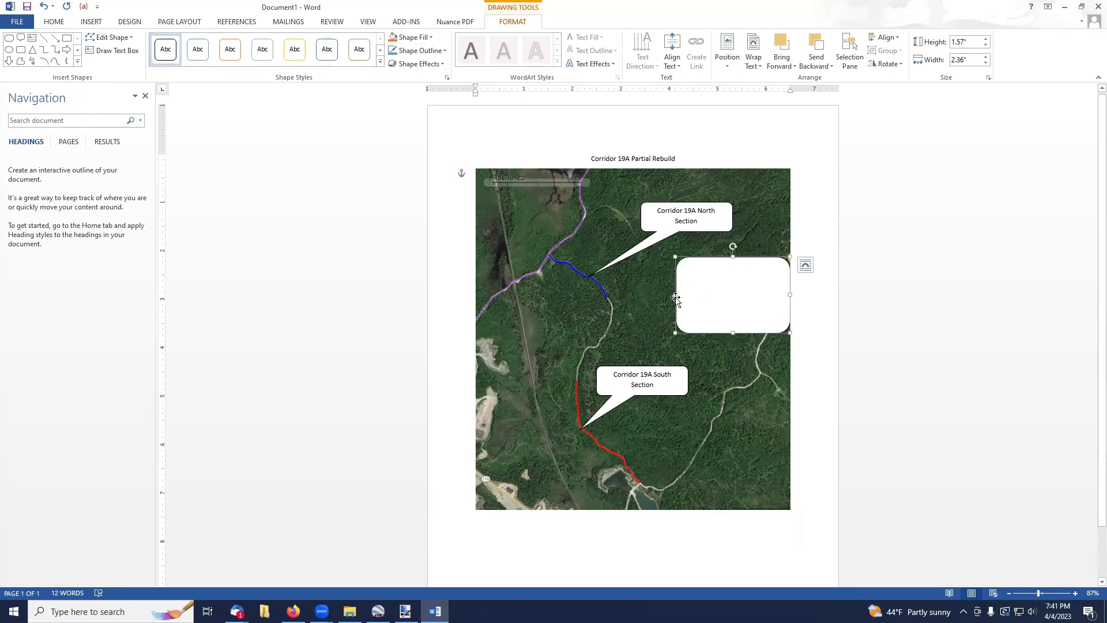
left_click_drag(675, 293, 653, 294)
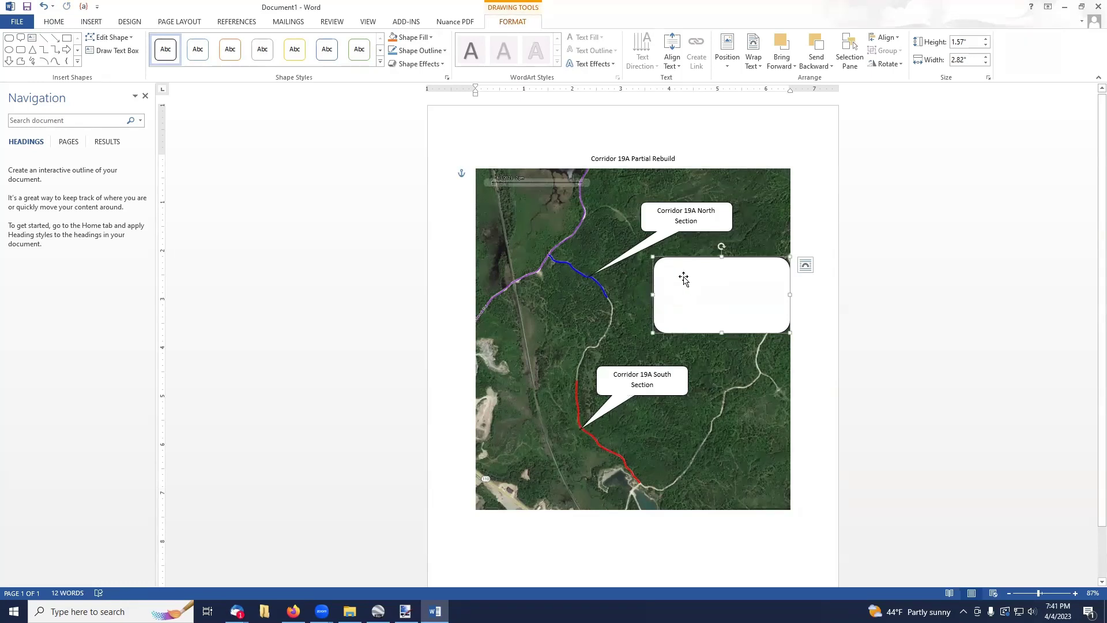
Add three text lines to the rounded rectangle: "Blue Trail = 1,327'", "Red Trail = 2,173'" and "Landowner: State of NH, DNCR, Bureau of Trails"
right_click(686, 281)
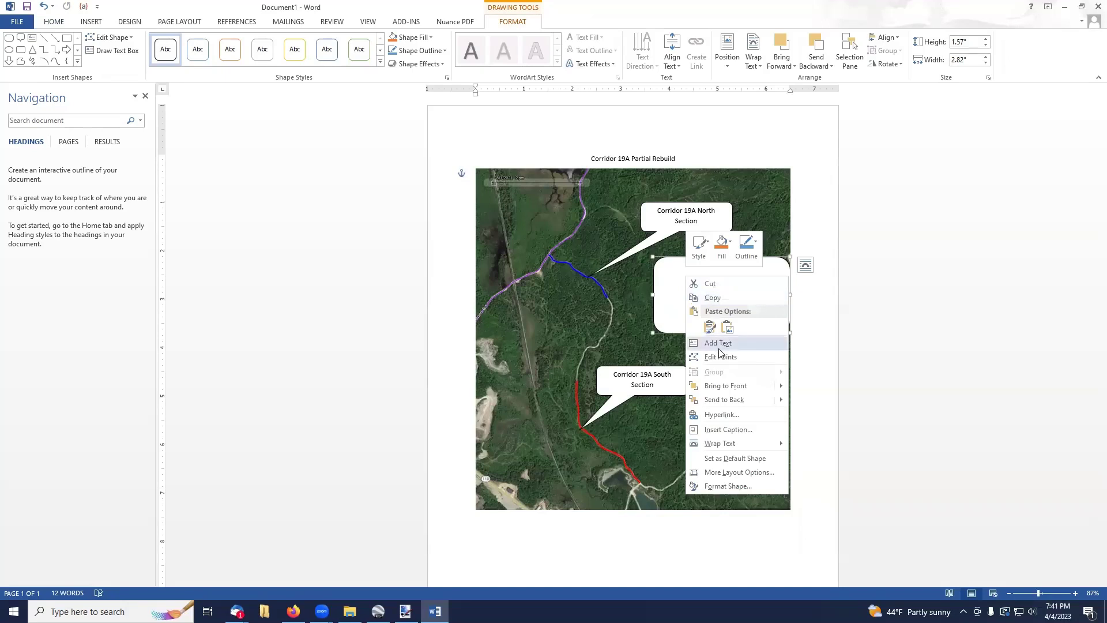
left_click(720, 342)
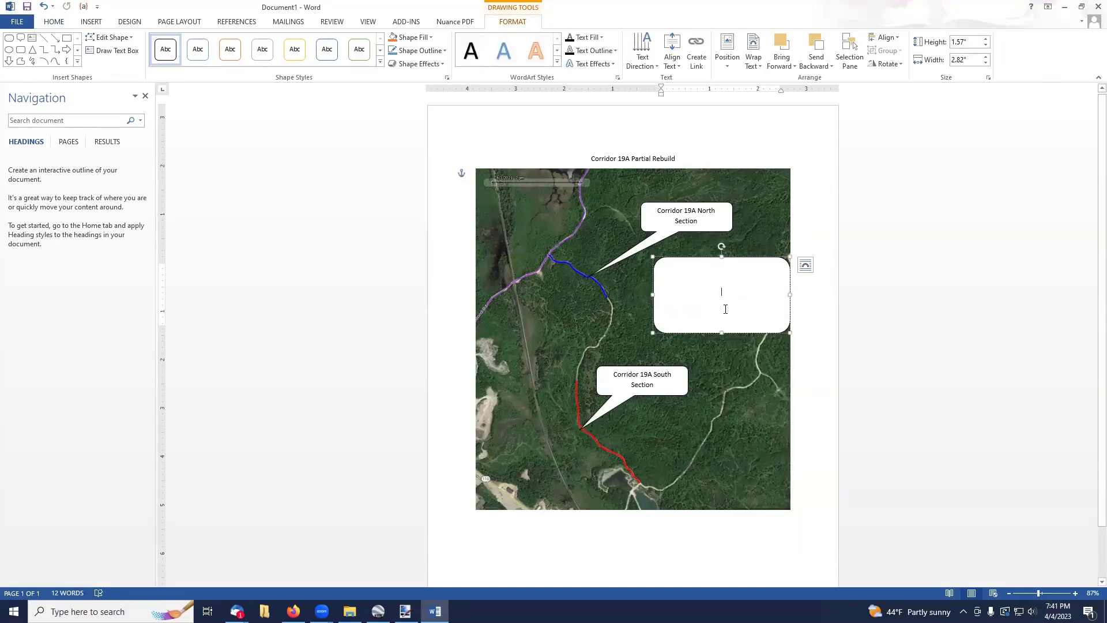
type("Blue Trail = 1")
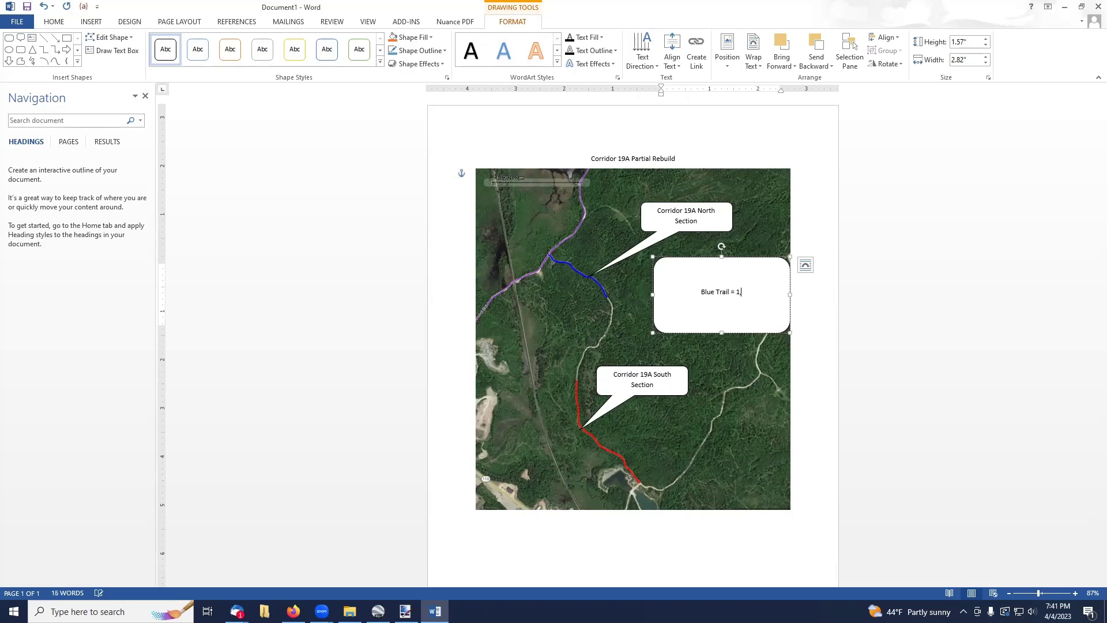
type("2")
type("7")
type("'")
key("Return")
type("Red Trail = 2,173'")
key("Return")
type("Landowner: Stat")
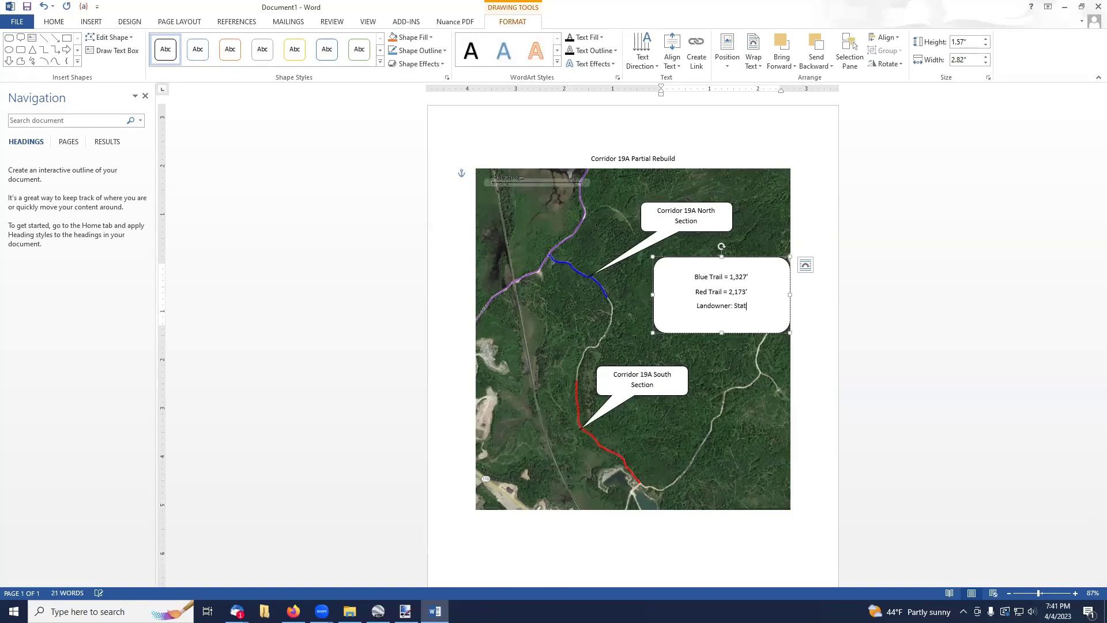
type("e of NH, DNCR, Bureau of Trails")
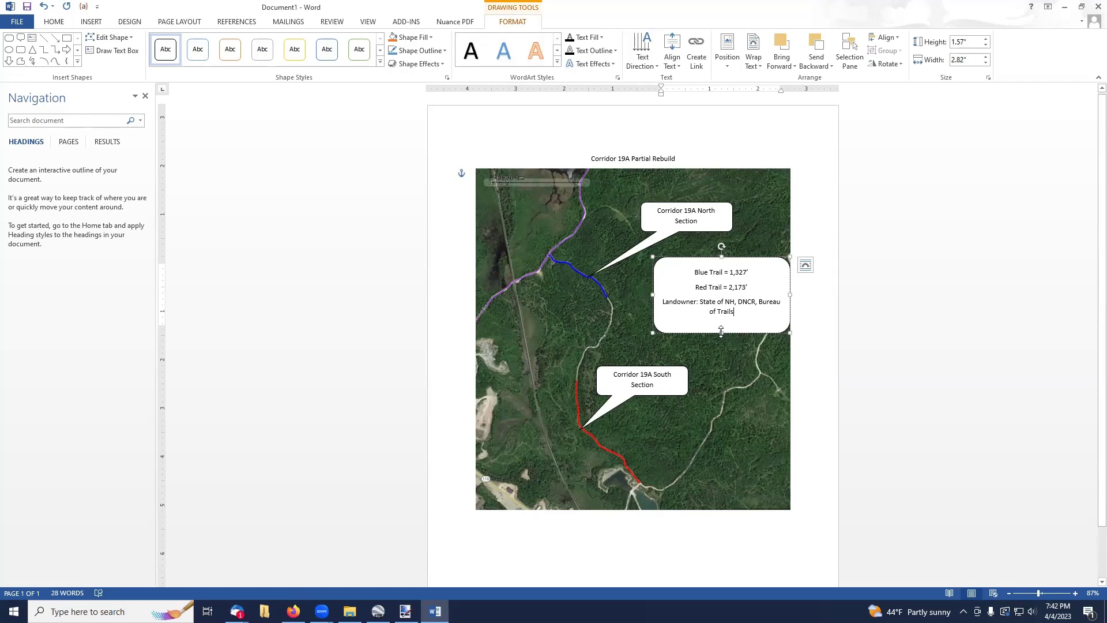
Reduce the trail information box's height to about 1.35", shift it slightly southwest off the map's edge, and deselect it
left_click_drag(721, 331, 721, 323)
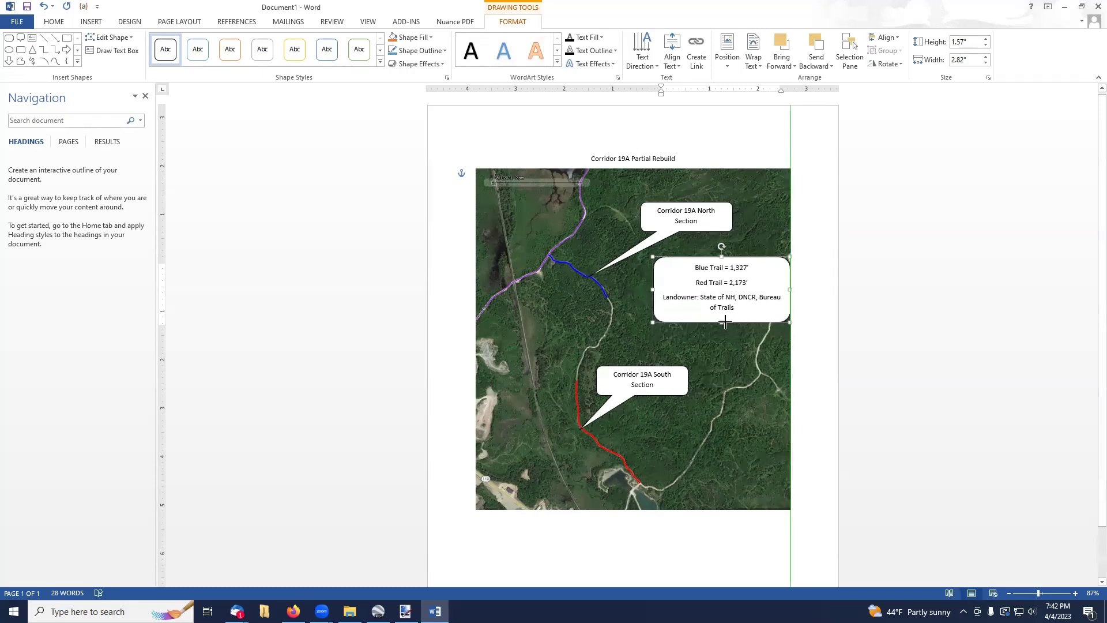
left_click(789, 288)
left_click_drag(789, 288, 776, 291)
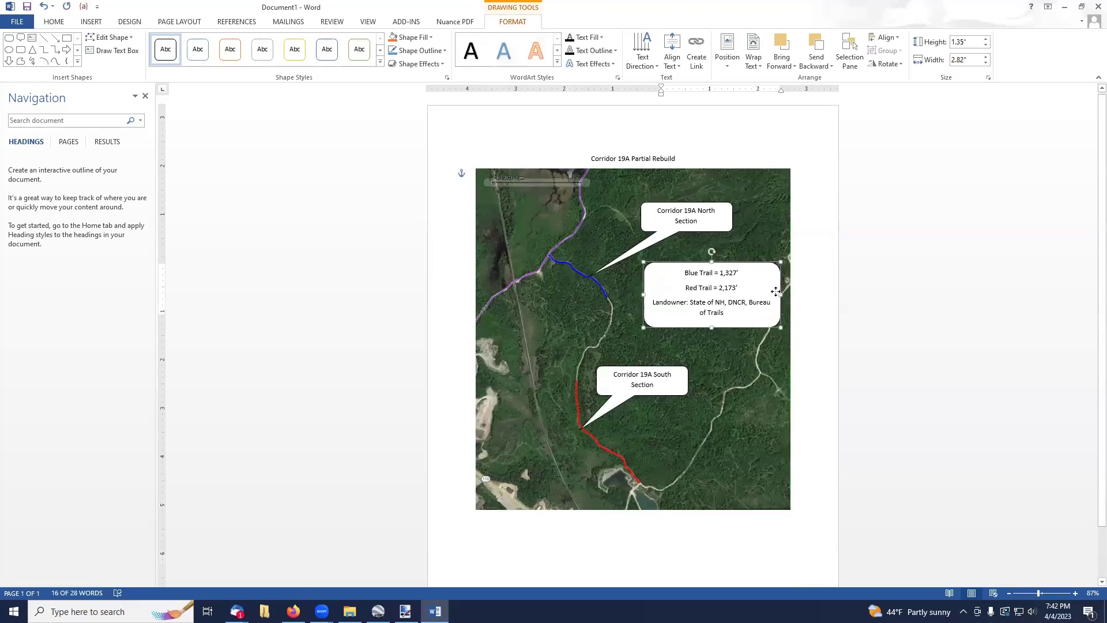
scroll(707, 438, "down", 1)
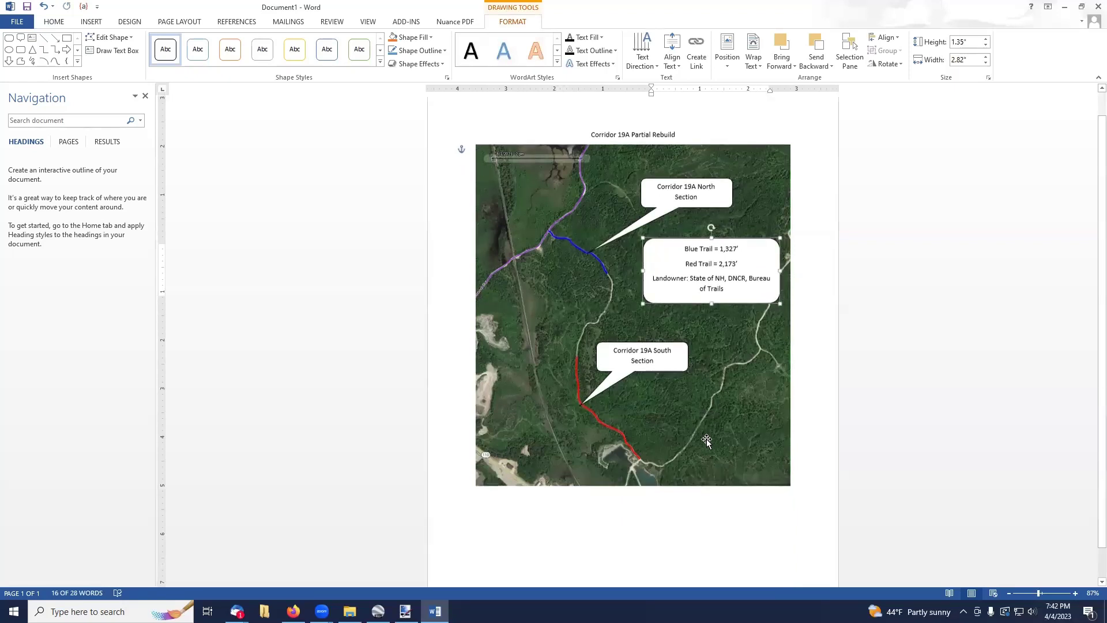
scroll(686, 497, "down", 1)
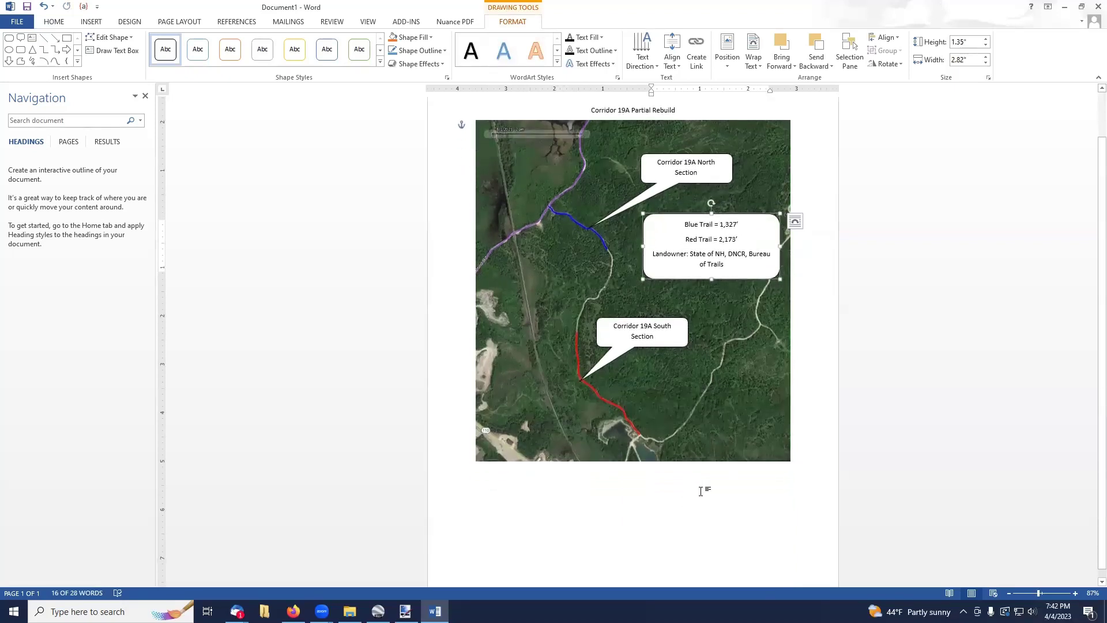
scroll(700, 514, "down", 1)
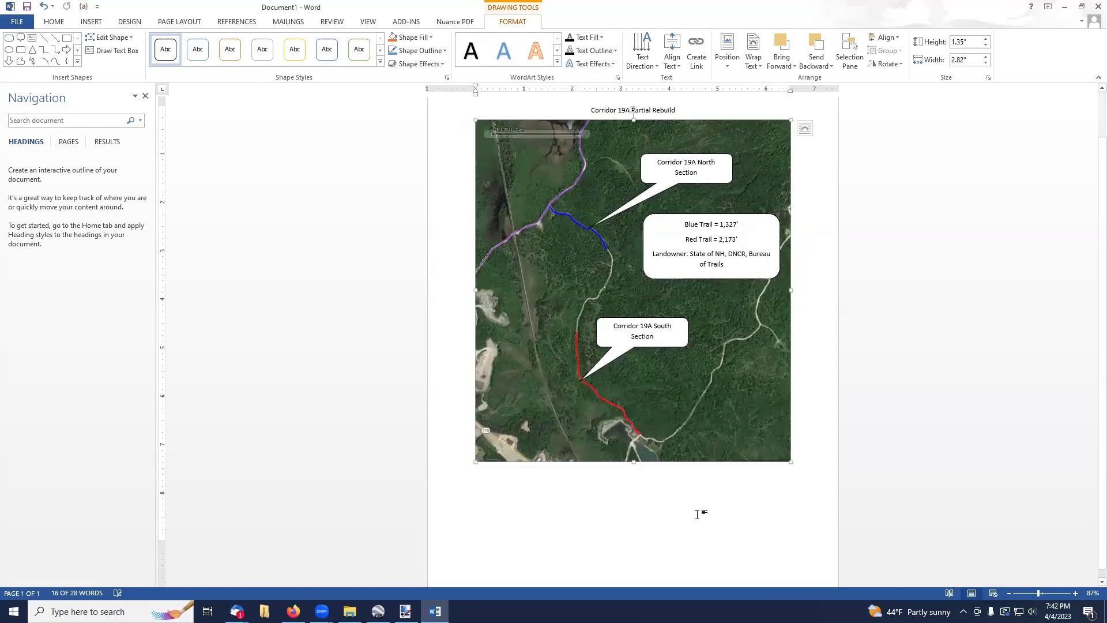
left_click(700, 513)
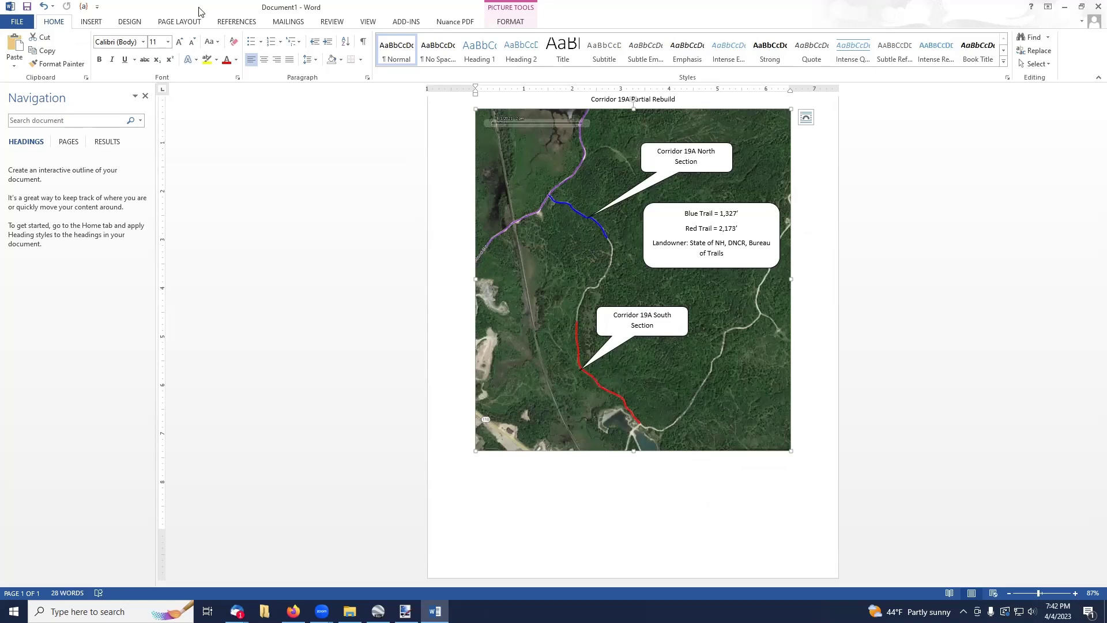
Minimize Word and Google Earth Pro, and open Sample Trail Project Plan.pdf from the Grant Training > 23-04-04 Class folder on drive C
left_click(1068, 10)
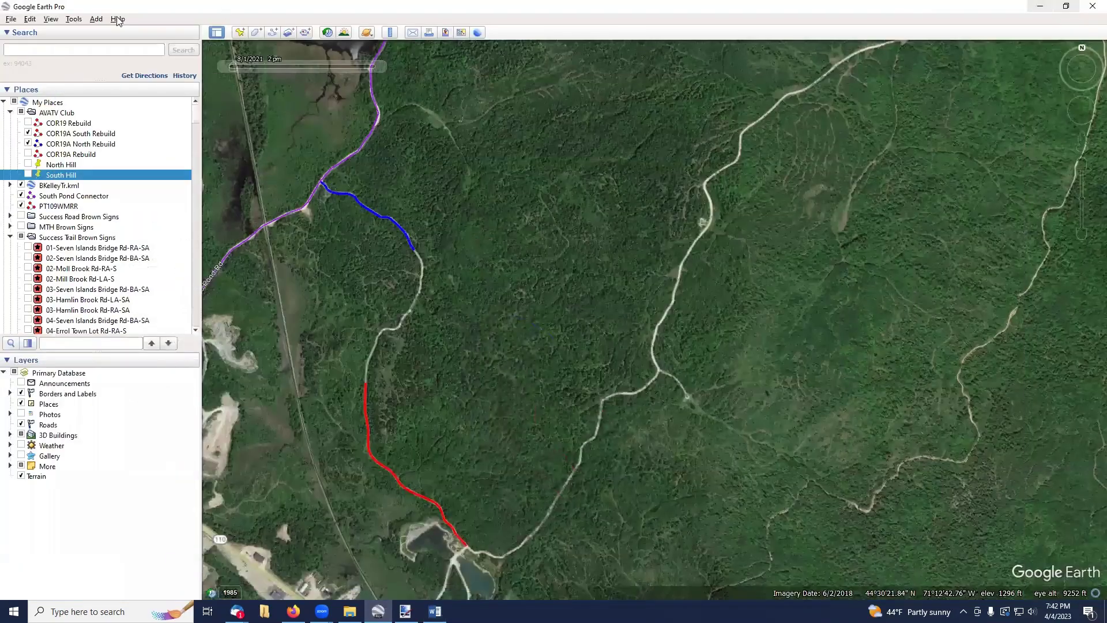
left_click(1042, 7)
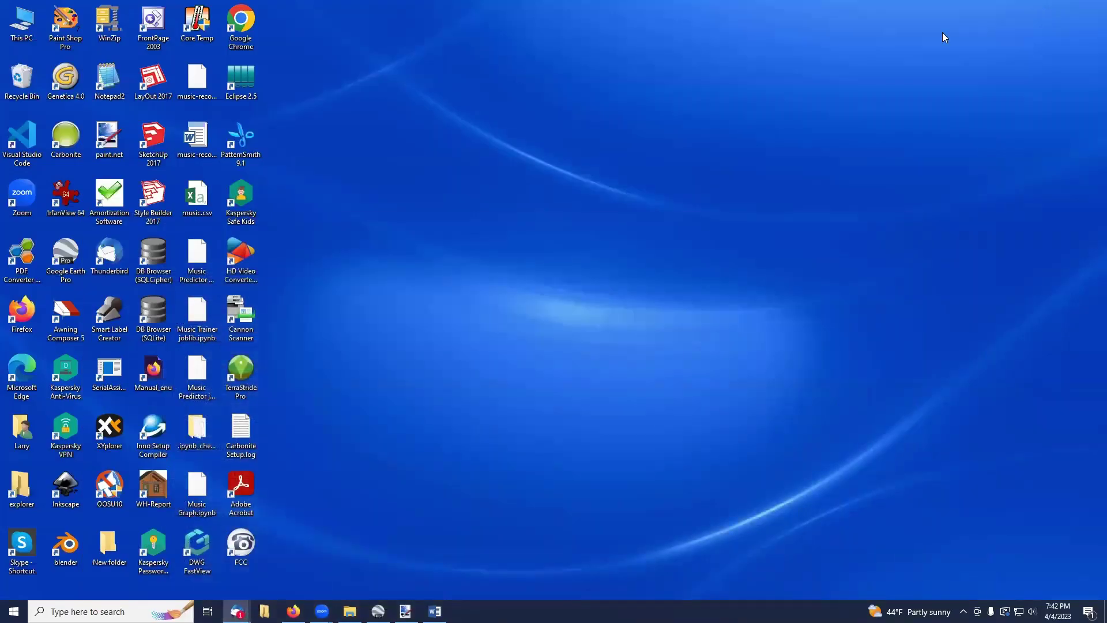
double_click(29, 26)
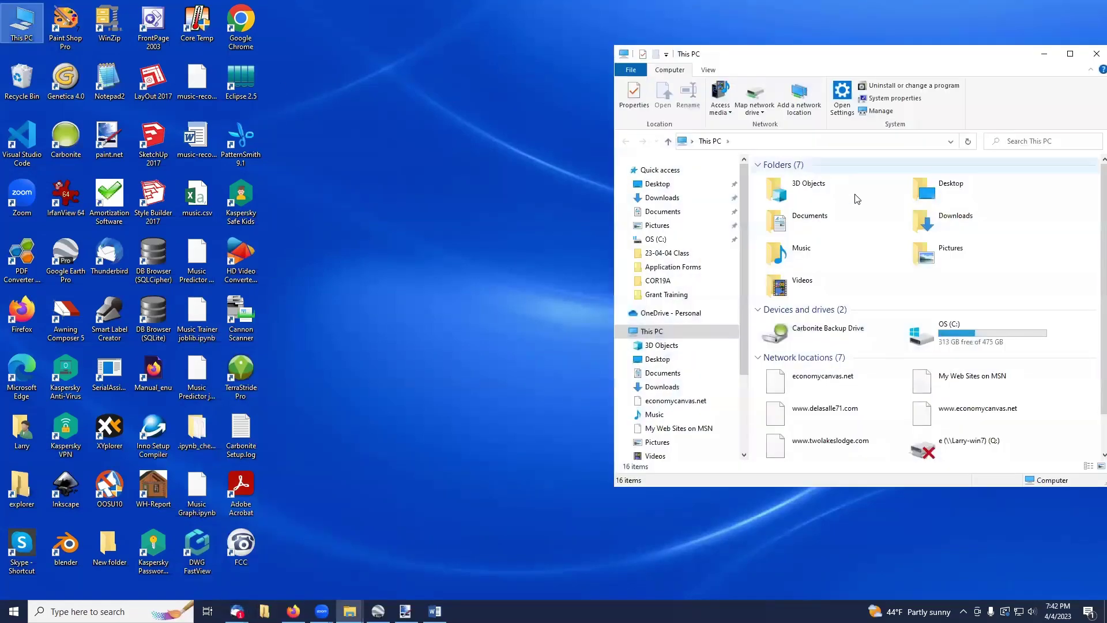
double_click(964, 341)
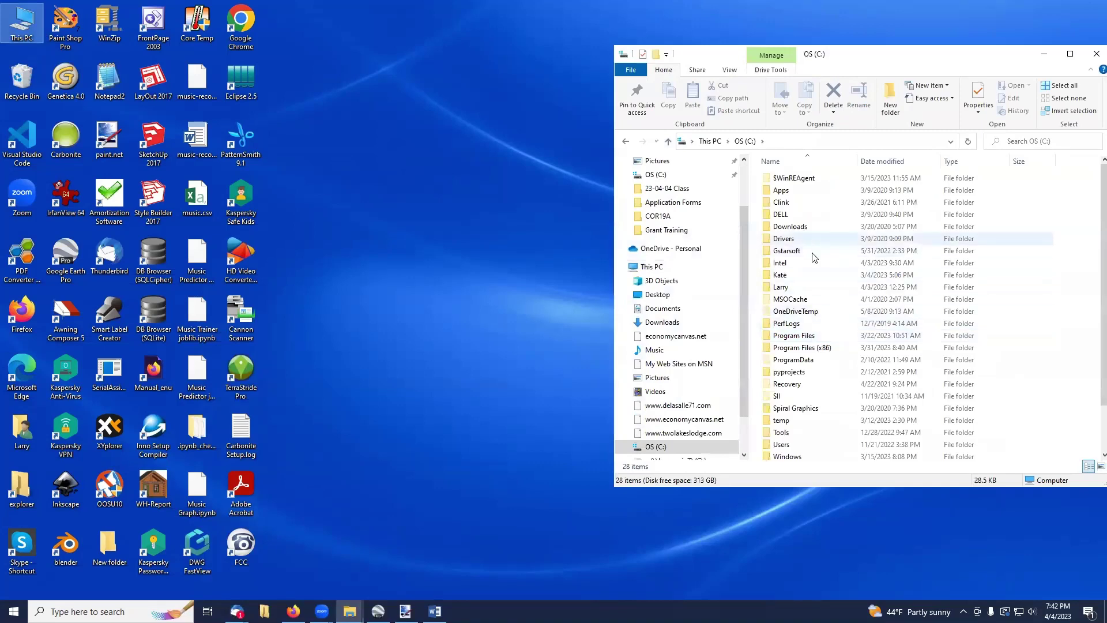
double_click(802, 288)
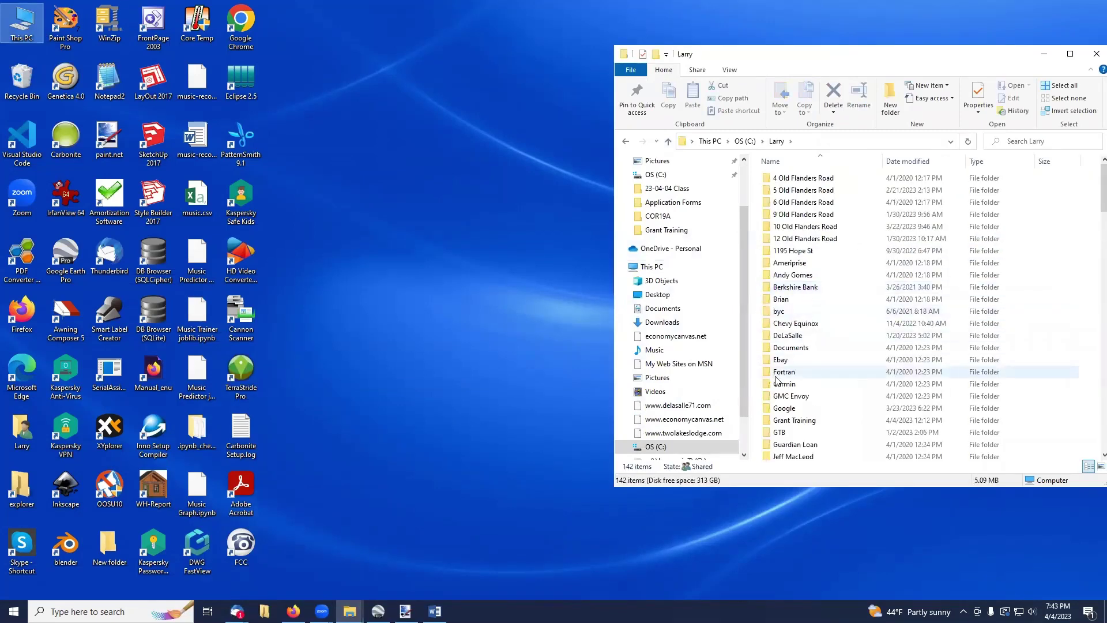
scroll(776, 382, "down", 2)
scroll(776, 383, "up", 1)
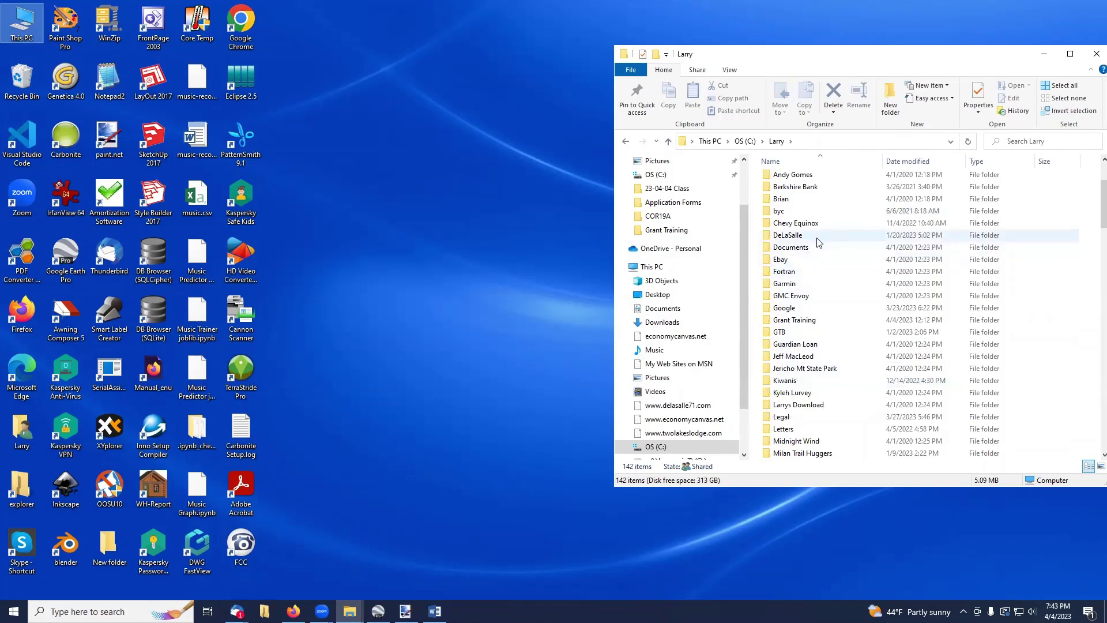
scroll(816, 241, "down", 1)
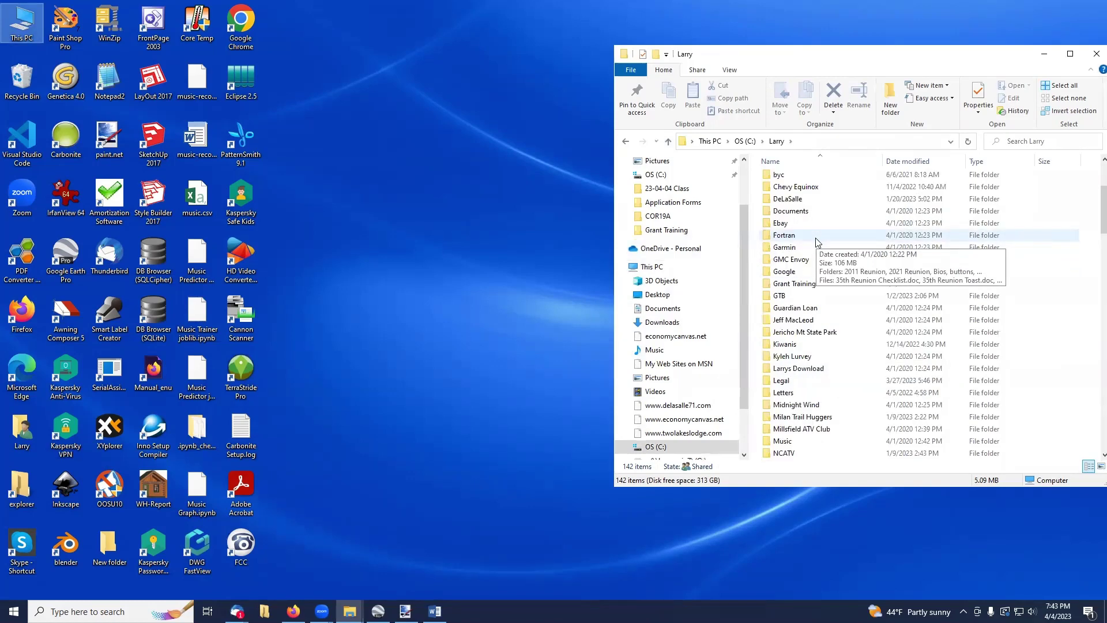
double_click(790, 284)
double_click(791, 180)
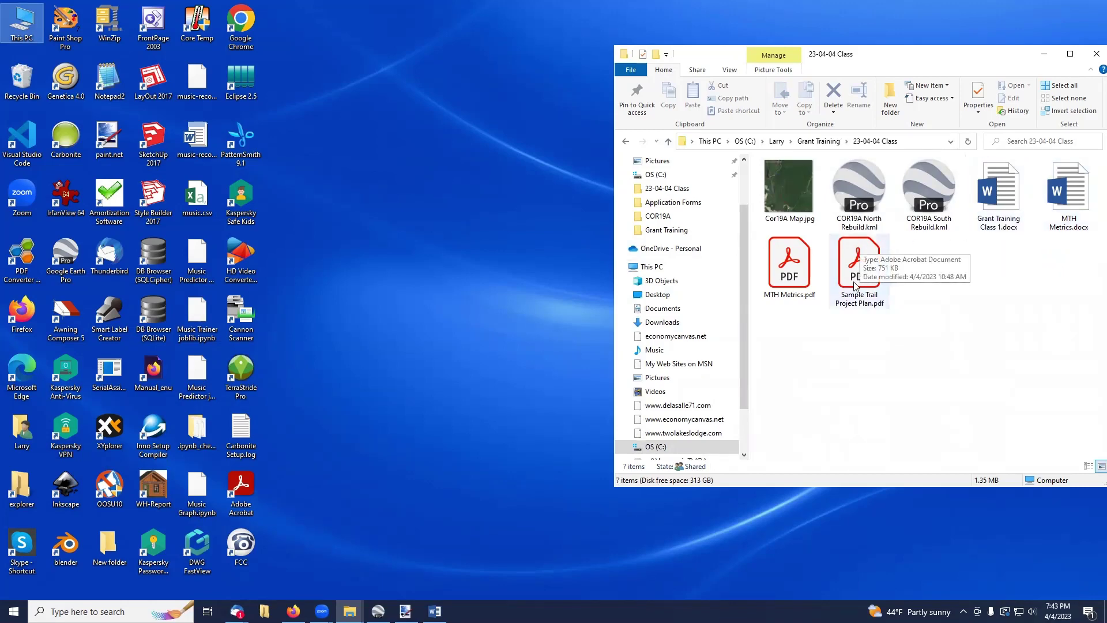
double_click(853, 282)
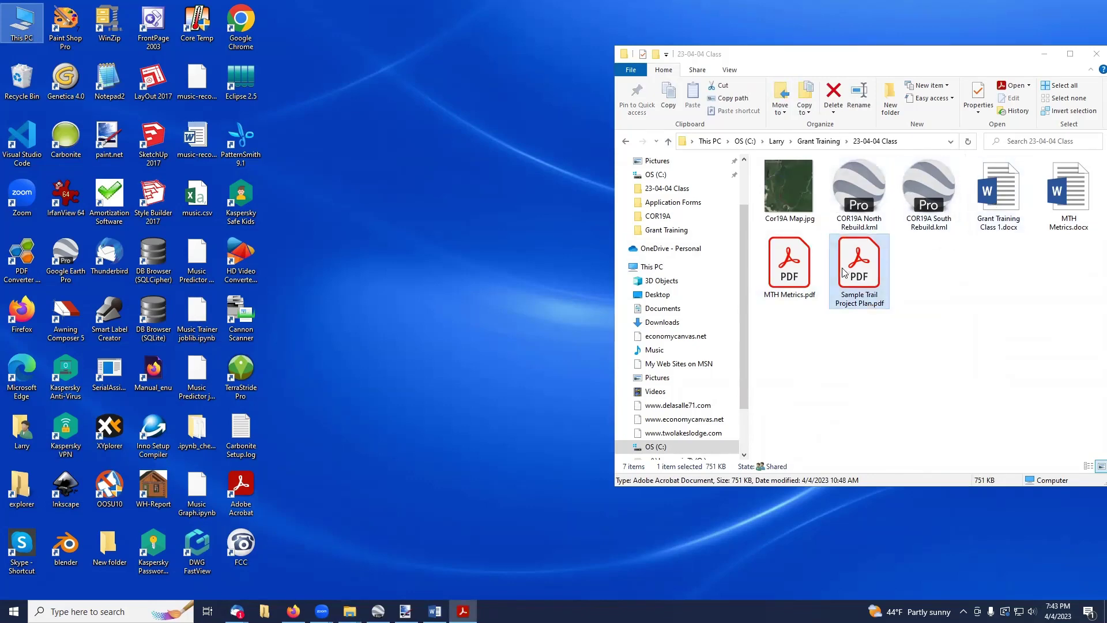
Open MTH Metrics.docx from the 23-04-04 Class folder and enlarge the page view to 140%
double_click(1070, 199)
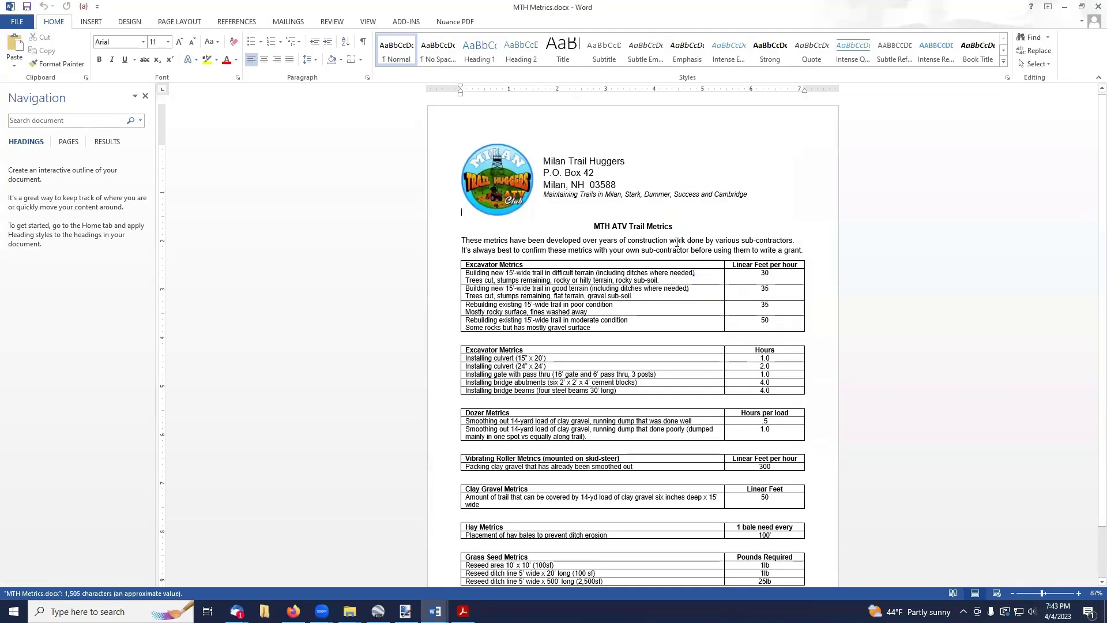
scroll(677, 242, "down", 2)
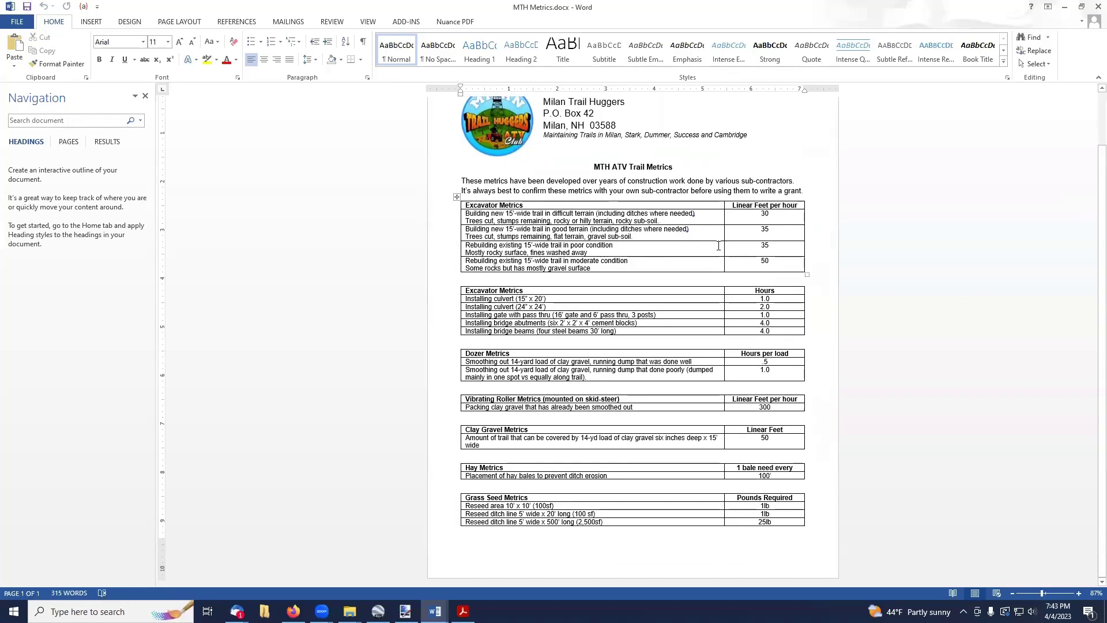
scroll(723, 245, "up", 1)
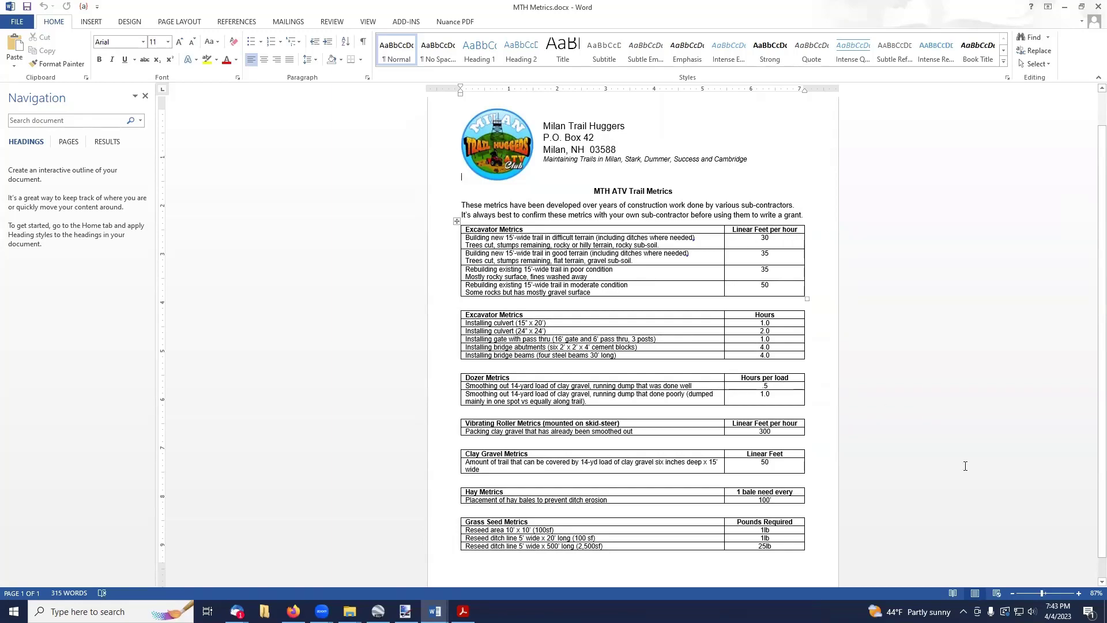
left_click(1076, 594)
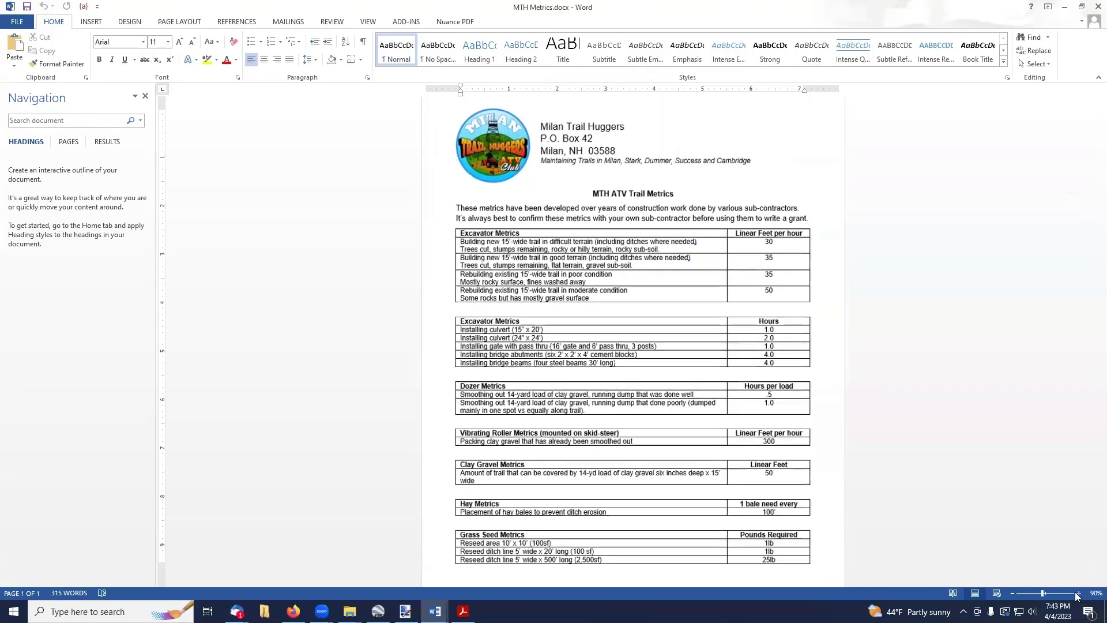
left_click(1074, 594)
left_click(1073, 594)
left_click(1072, 594)
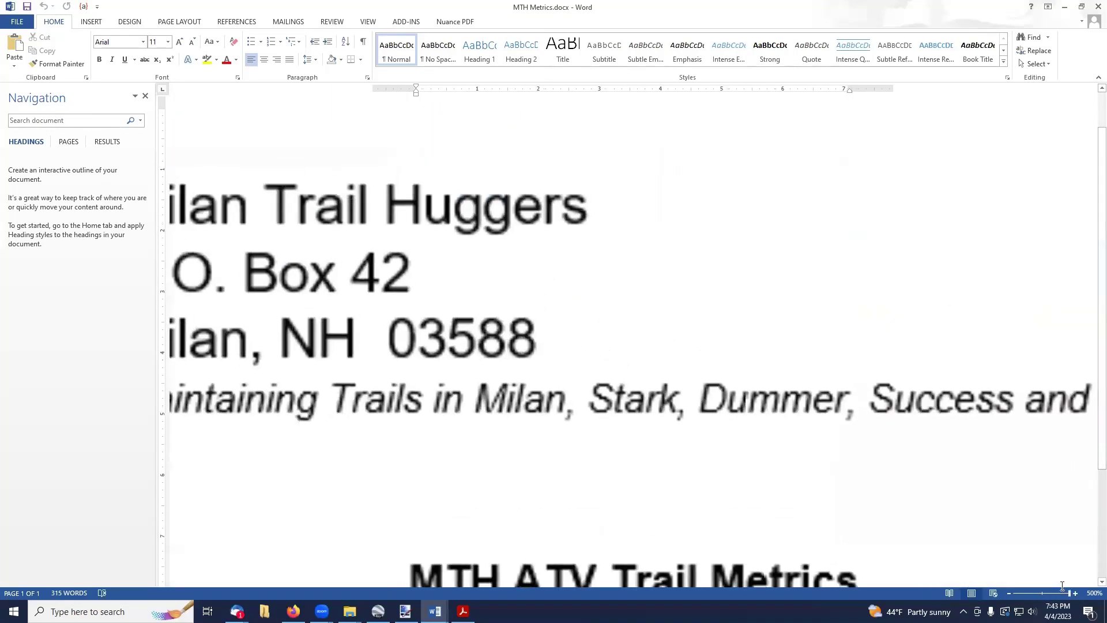
left_click(1059, 595)
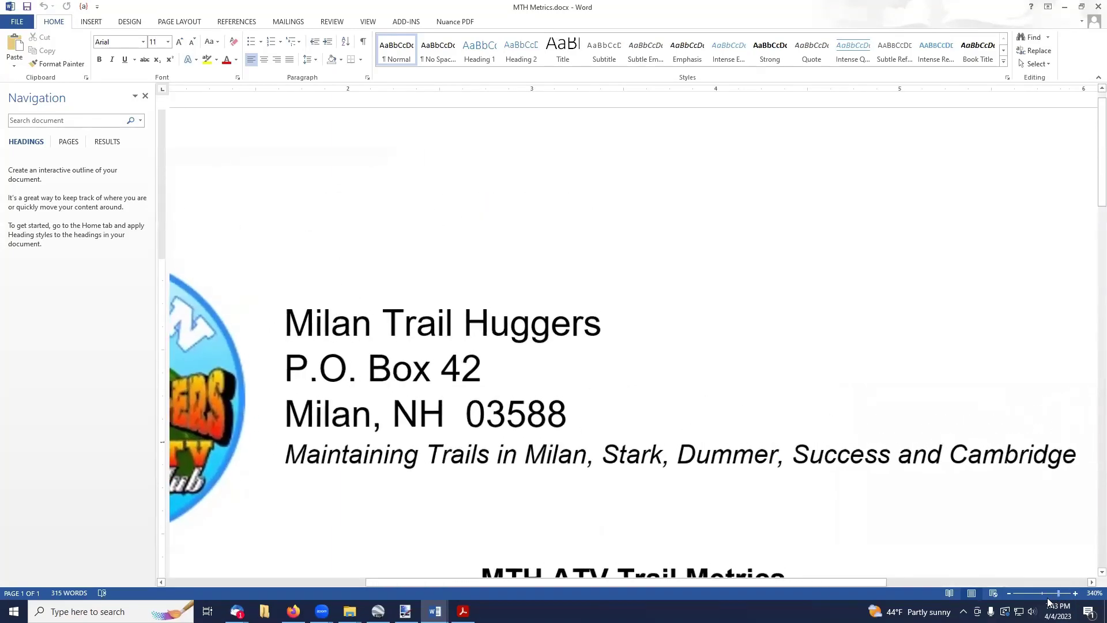
left_click(1045, 595)
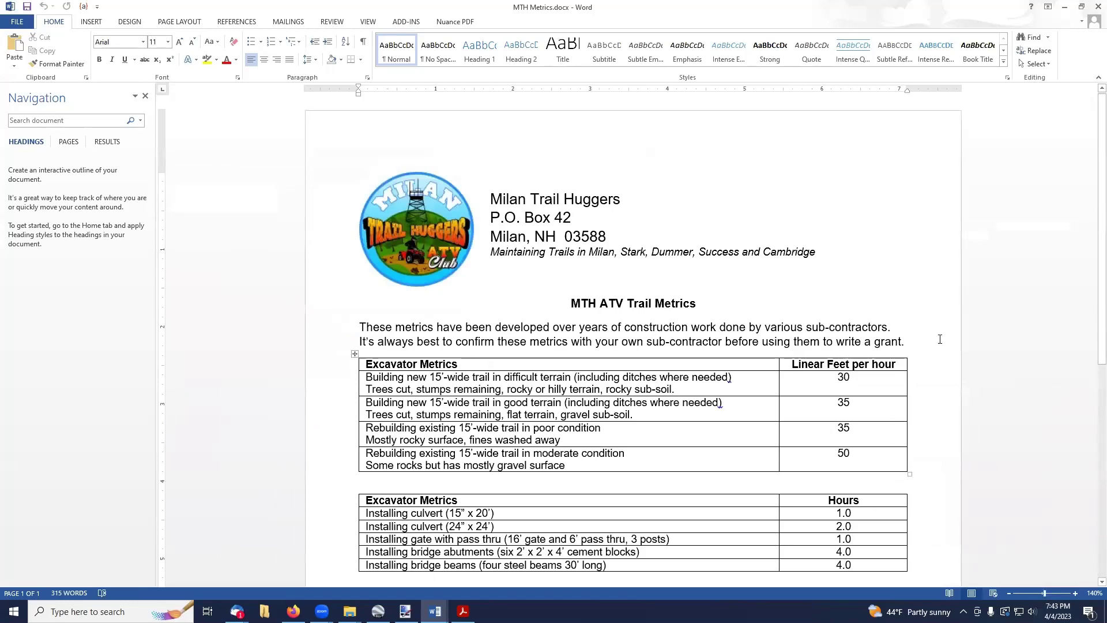
Examine the excavator linear-feet-per-hour rates for building new trail and rebuilding existing 15'-wide trail
scroll(950, 327, "down", 3)
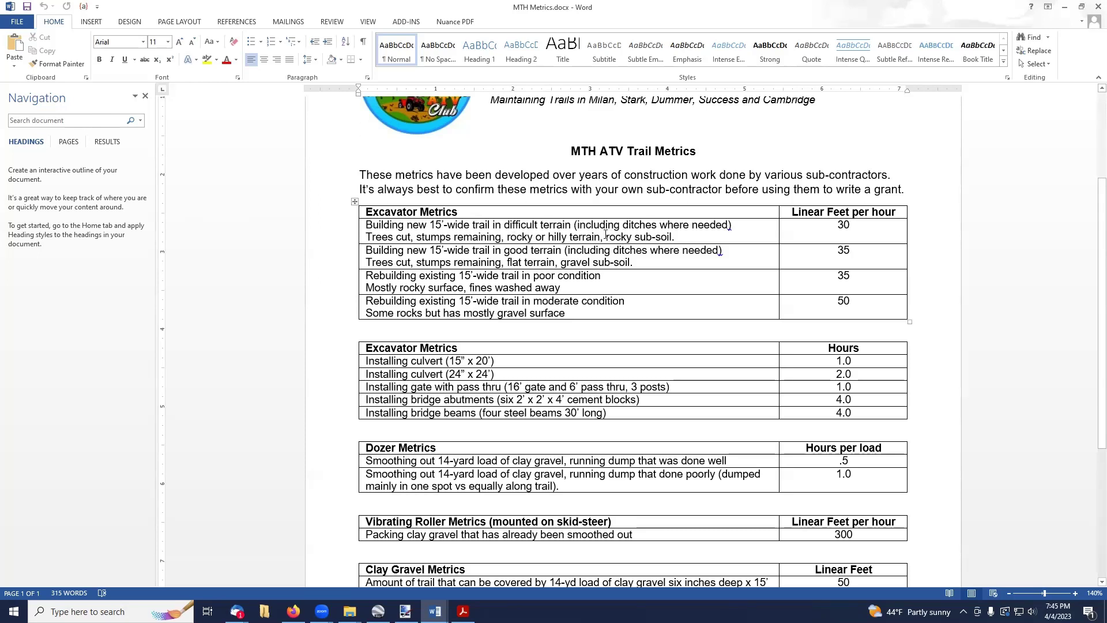
left_click(843, 226)
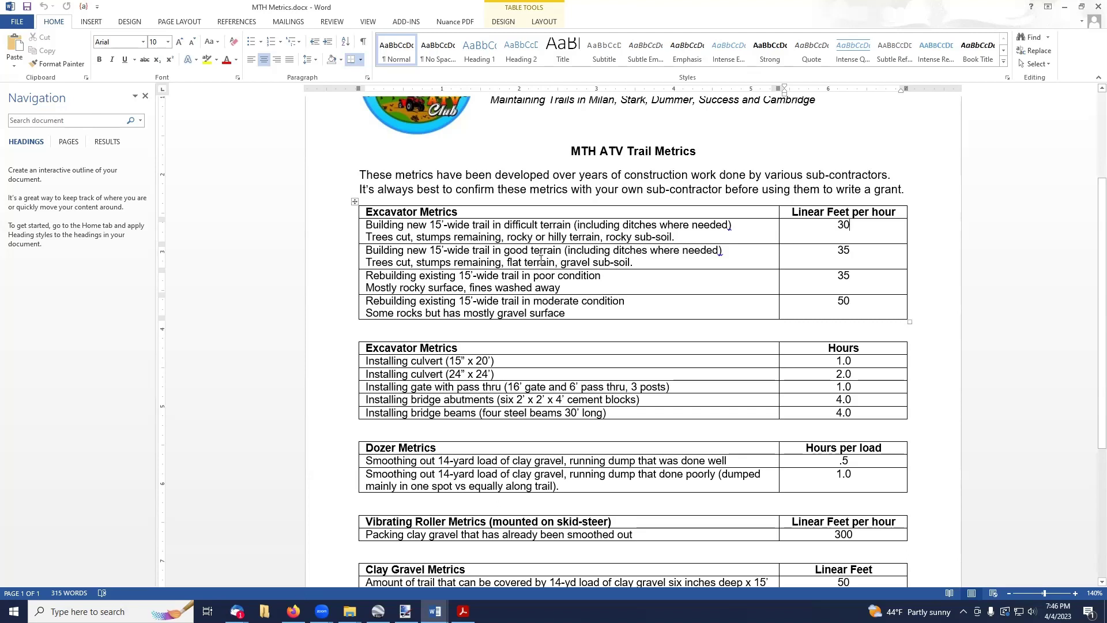
left_click(635, 263)
left_click(867, 254)
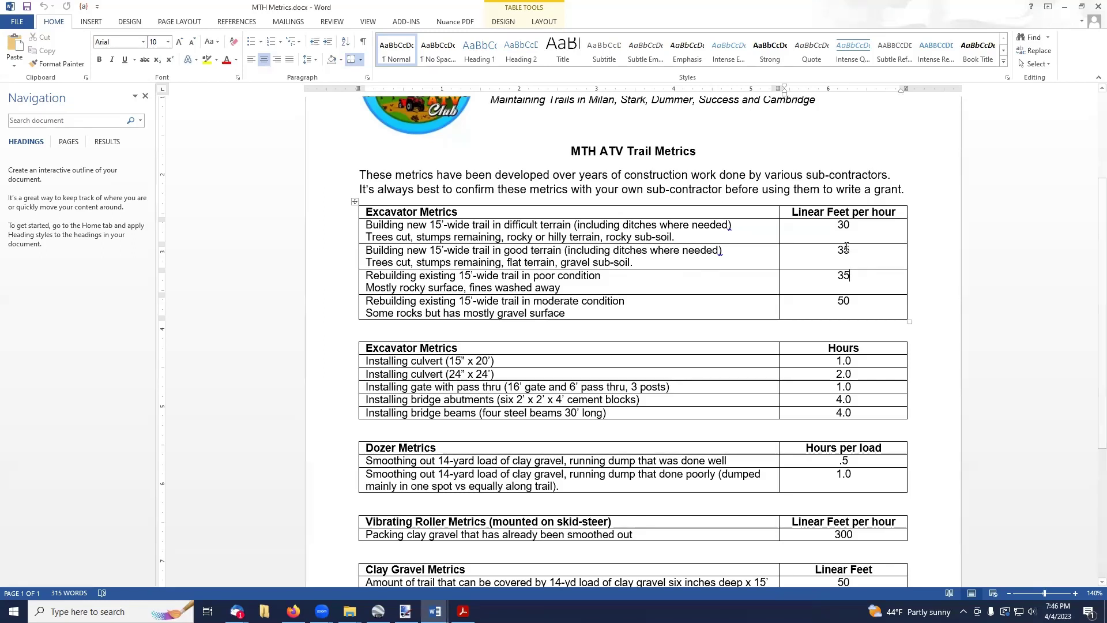
left_click(868, 307)
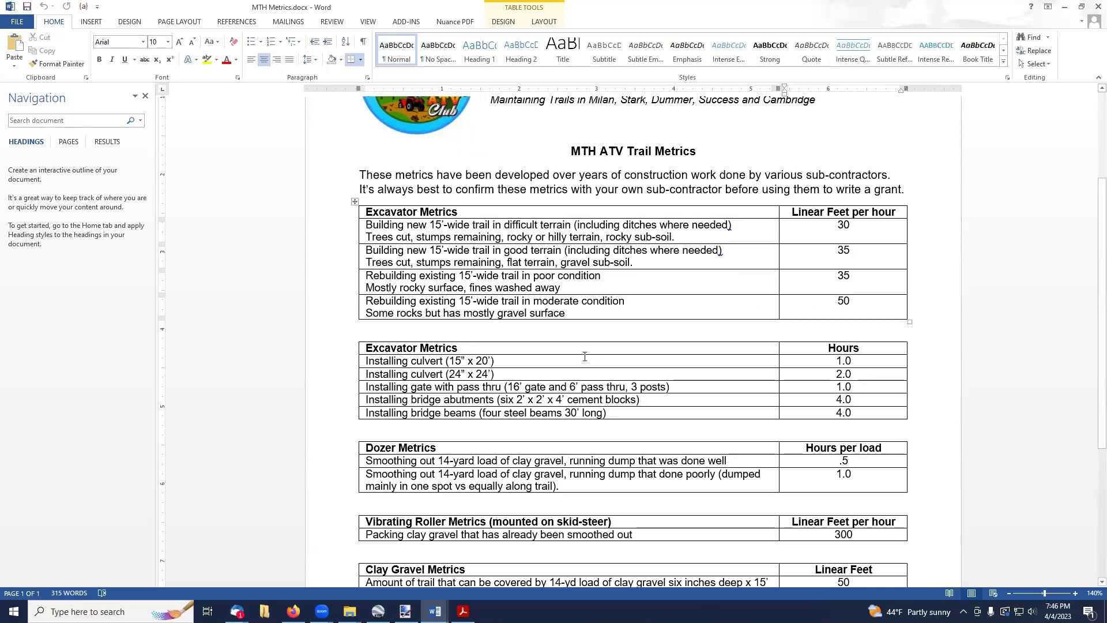
Review the excavator hours for installing culverts, the gate with pass thru, bridge abutments and bridge beams
scroll(584, 356, "down", 1)
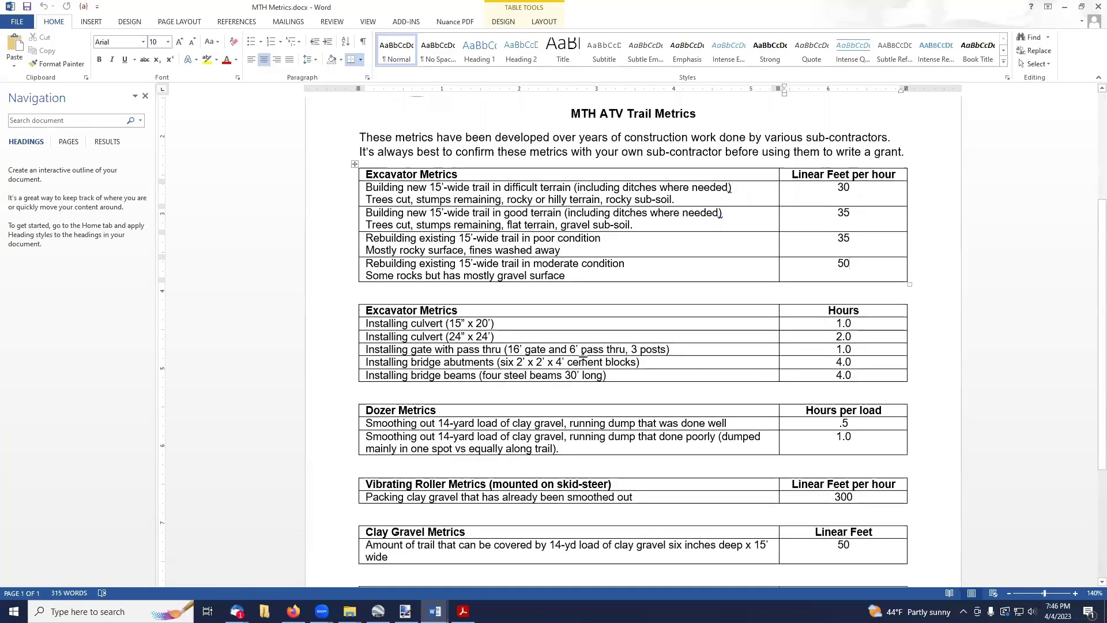
left_click(808, 321)
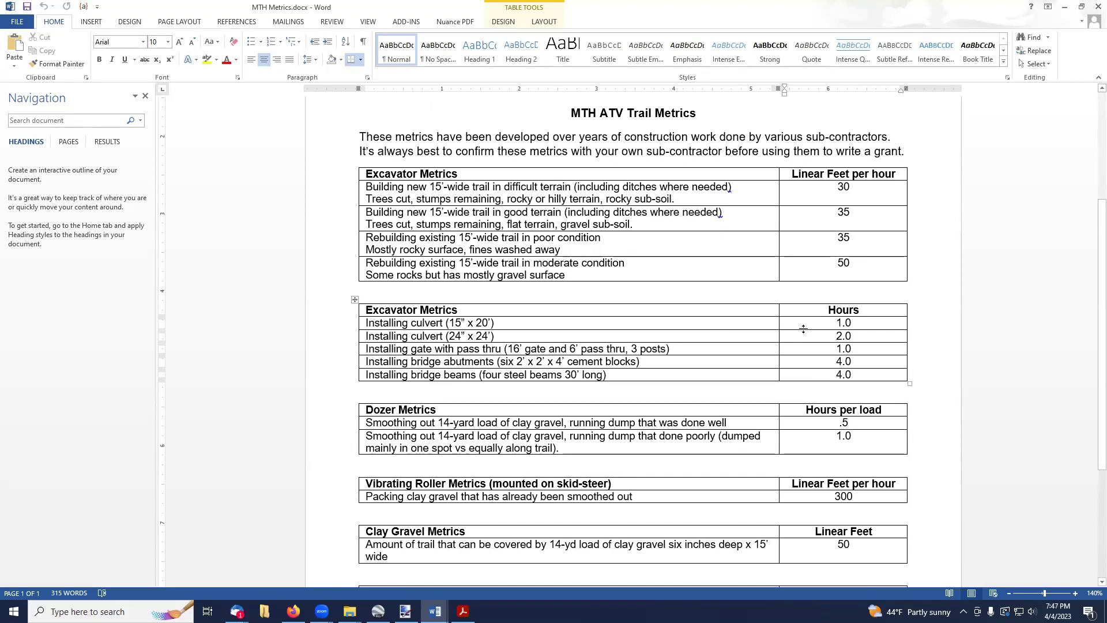
left_click(807, 336)
left_click(801, 348)
left_click(809, 362)
left_click(812, 373)
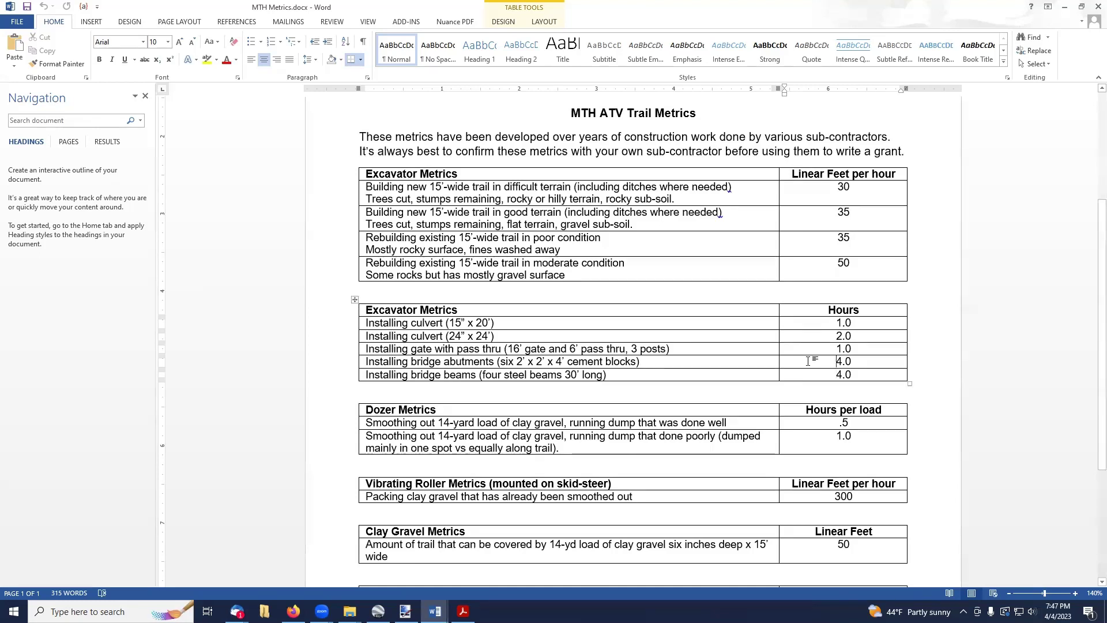
left_click(813, 360)
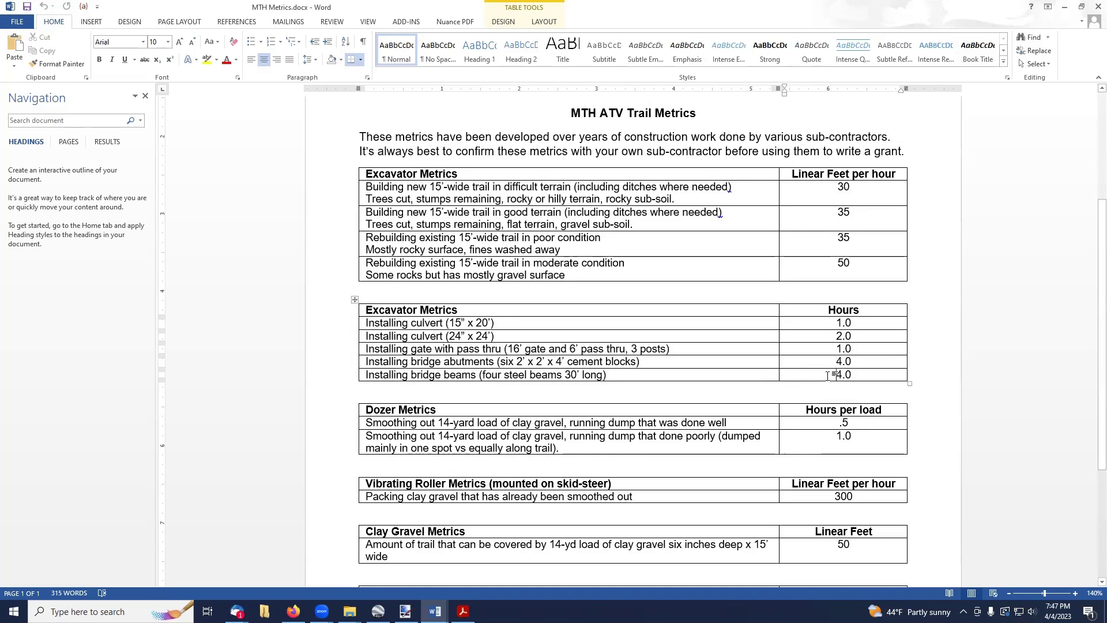
left_click(619, 375)
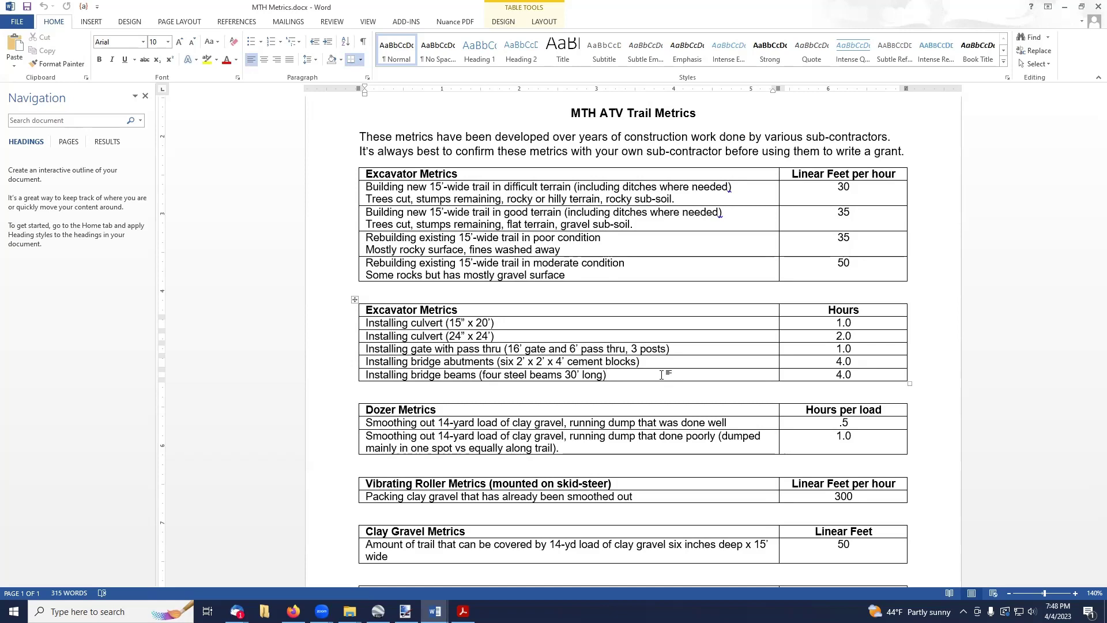
left_click(829, 376)
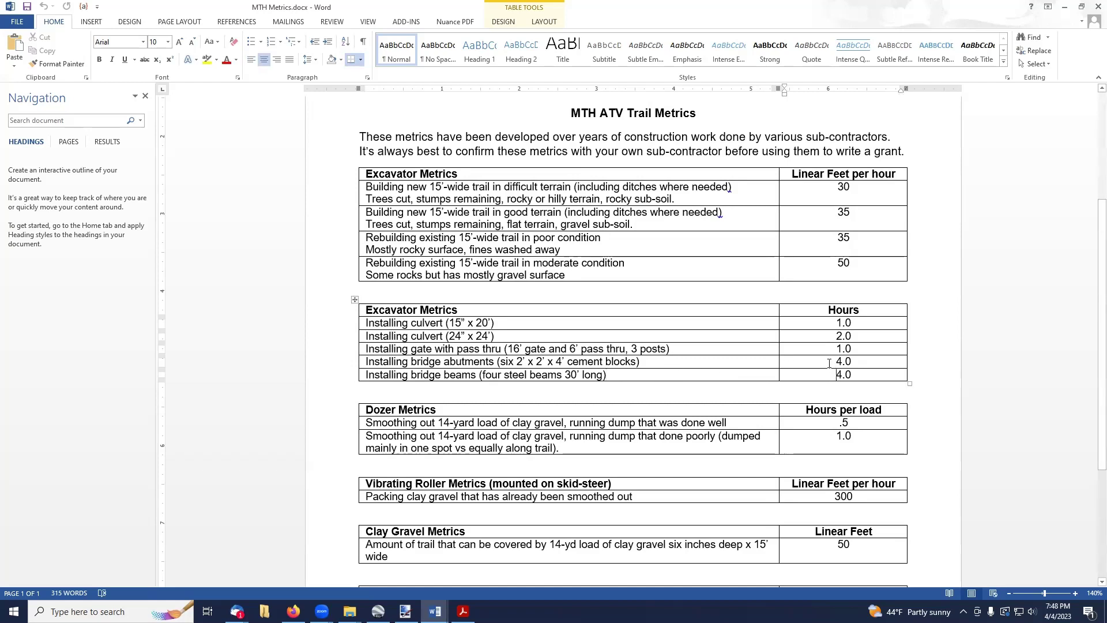
left_click(829, 362)
left_click(829, 374)
left_click(829, 362)
left_click(826, 363)
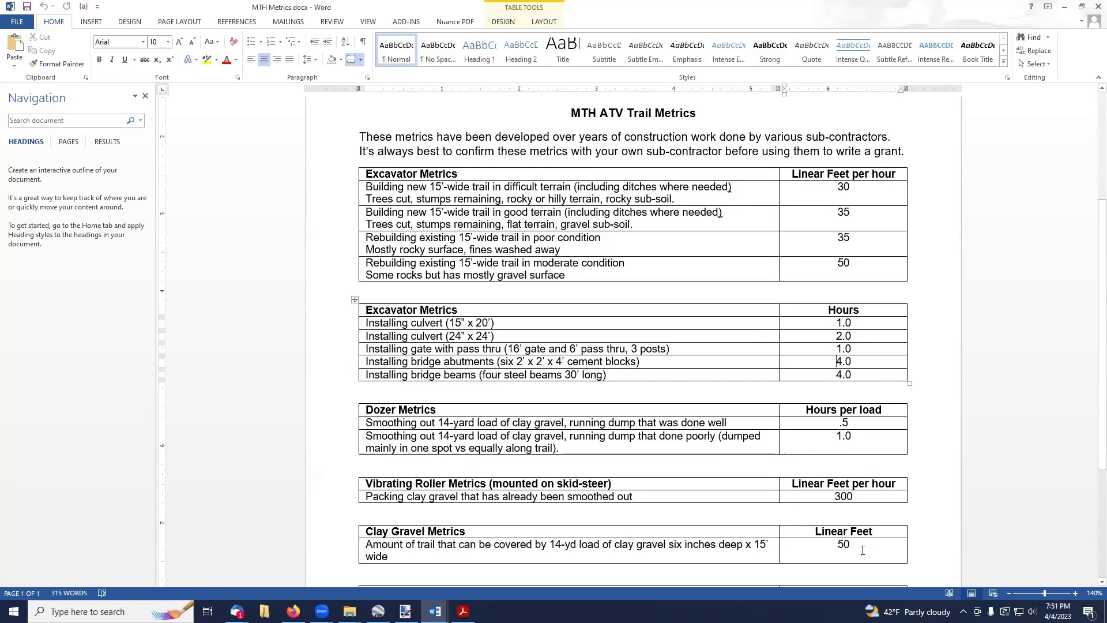
Review the Clay Gravel Metrics, highlighting the linear feet value and the 14-yd load description, and clear the selection
left_click_drag(835, 543, 851, 540)
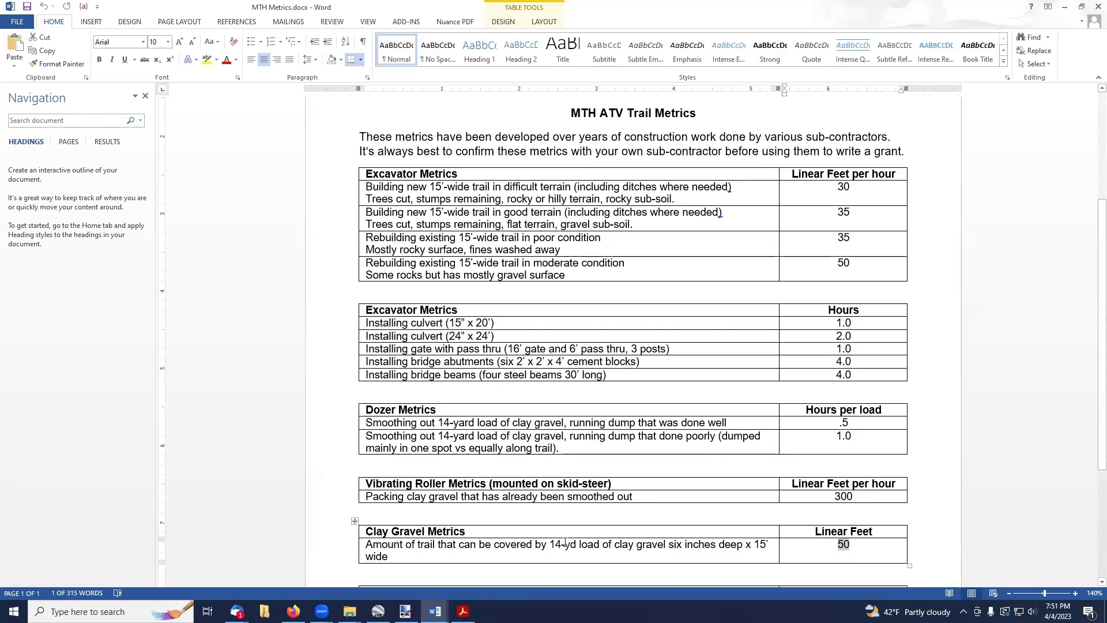
left_click_drag(548, 544, 667, 547)
left_click(589, 554)
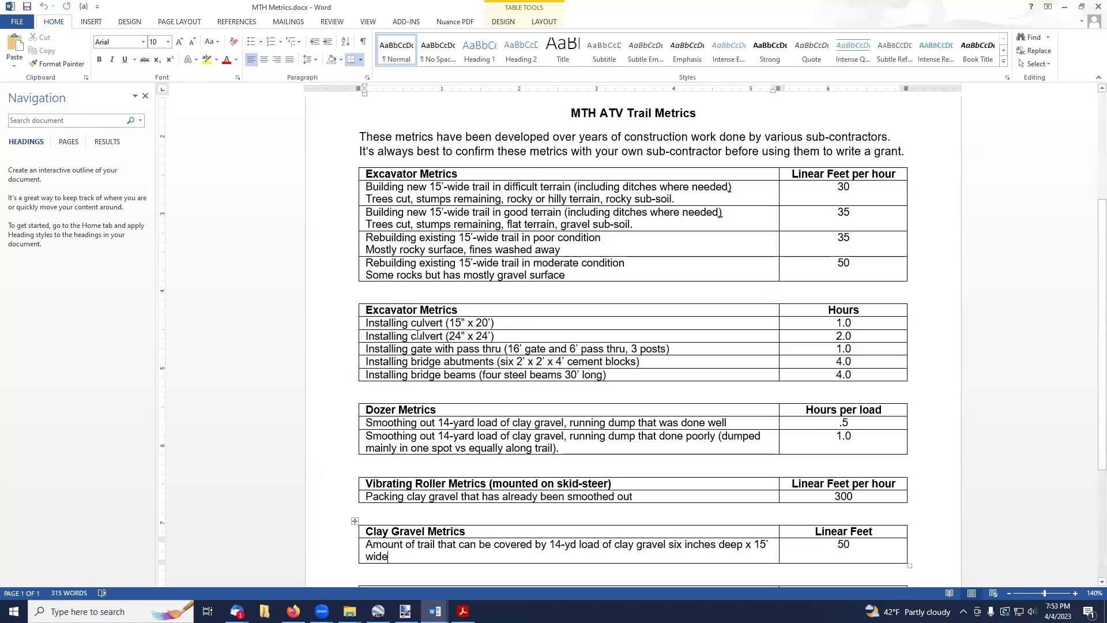
Review the Dozer Metrics, comparing the hours per load for well-done and poorly done running dumps
left_click(407, 410)
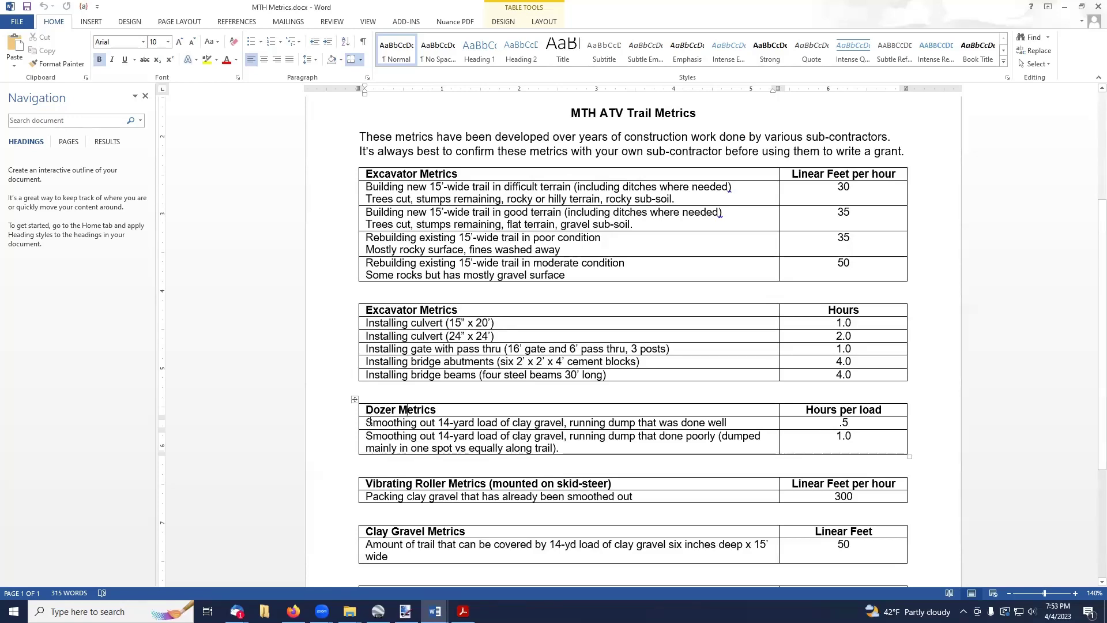
left_click_drag(372, 423, 726, 422)
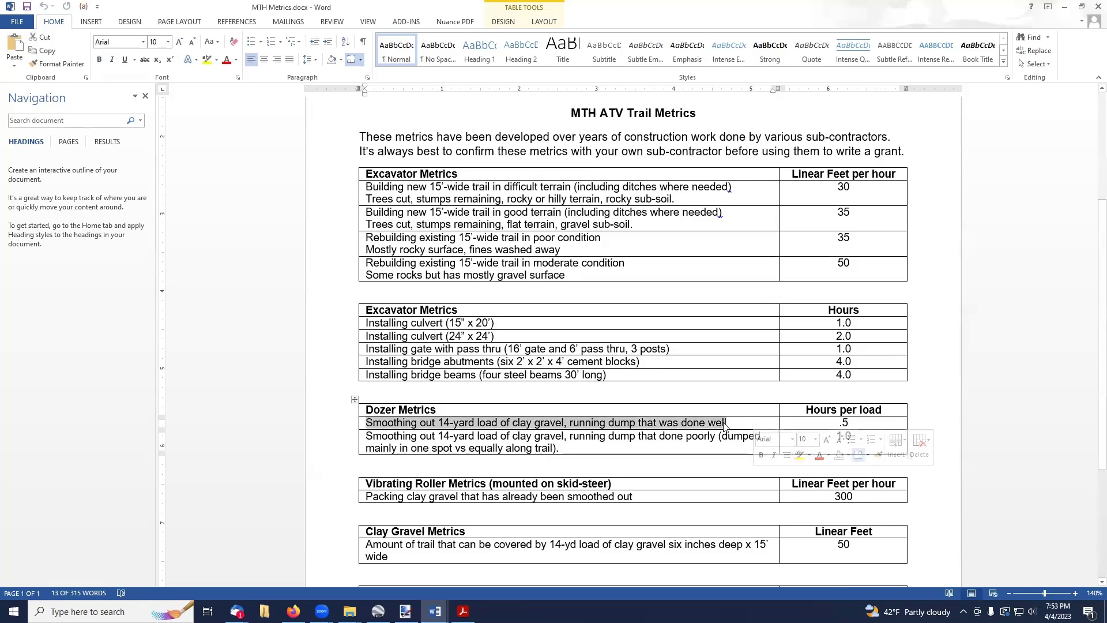
left_click(726, 421)
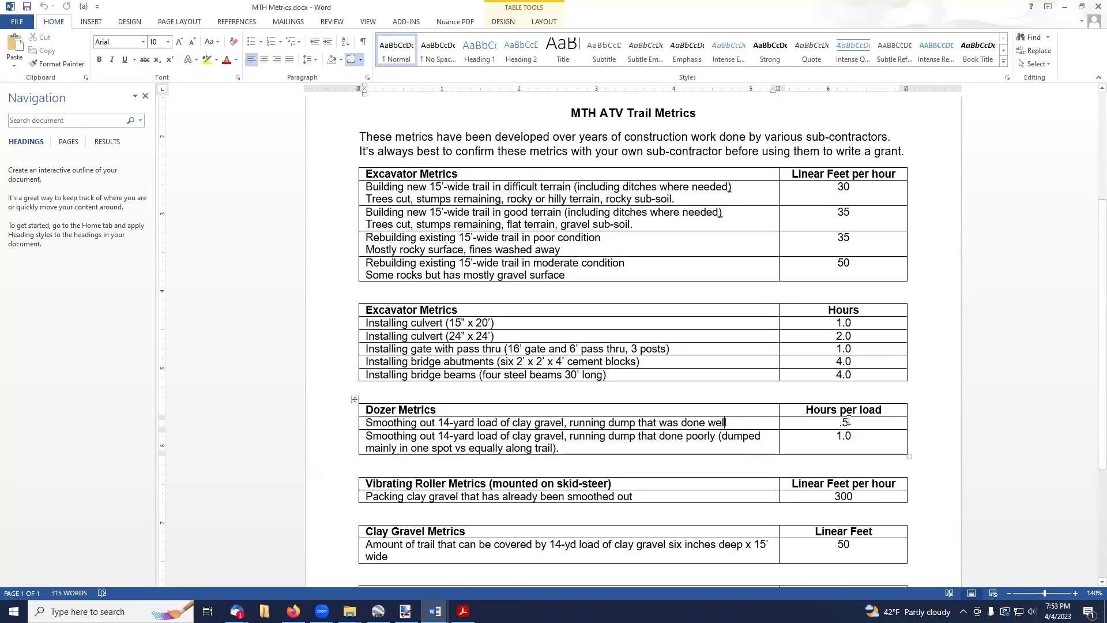
left_click(853, 422)
left_click(867, 436)
left_click(864, 437)
Highlight the Vibrating Roller Metrics table and check its linear-feet-per-hour rate for packing clay gravel
left_click_drag(370, 482, 629, 505)
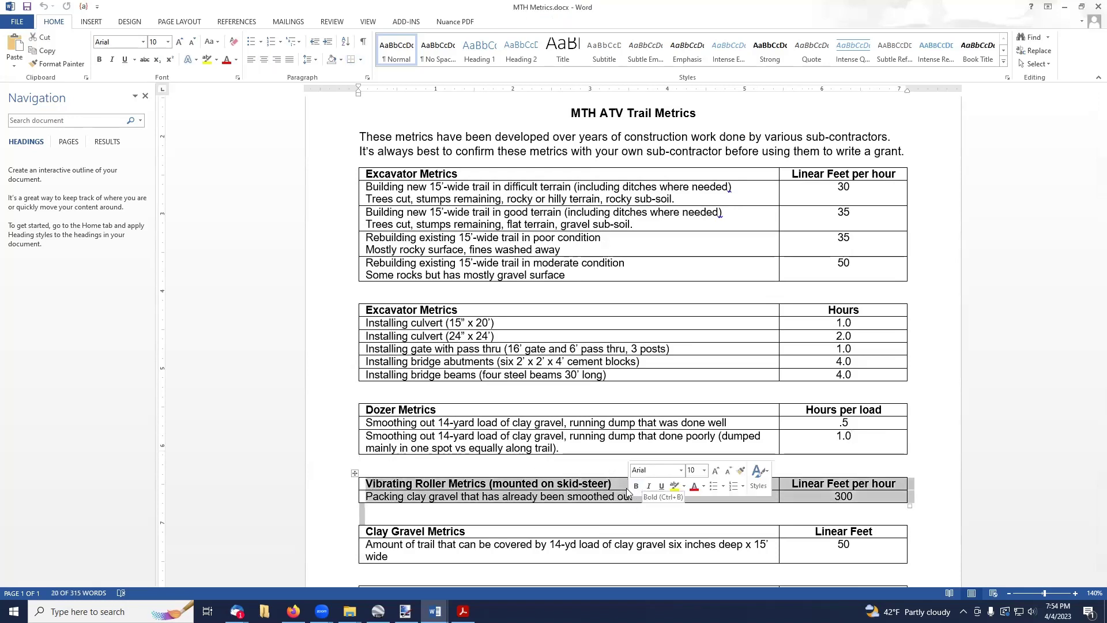
left_click(652, 483)
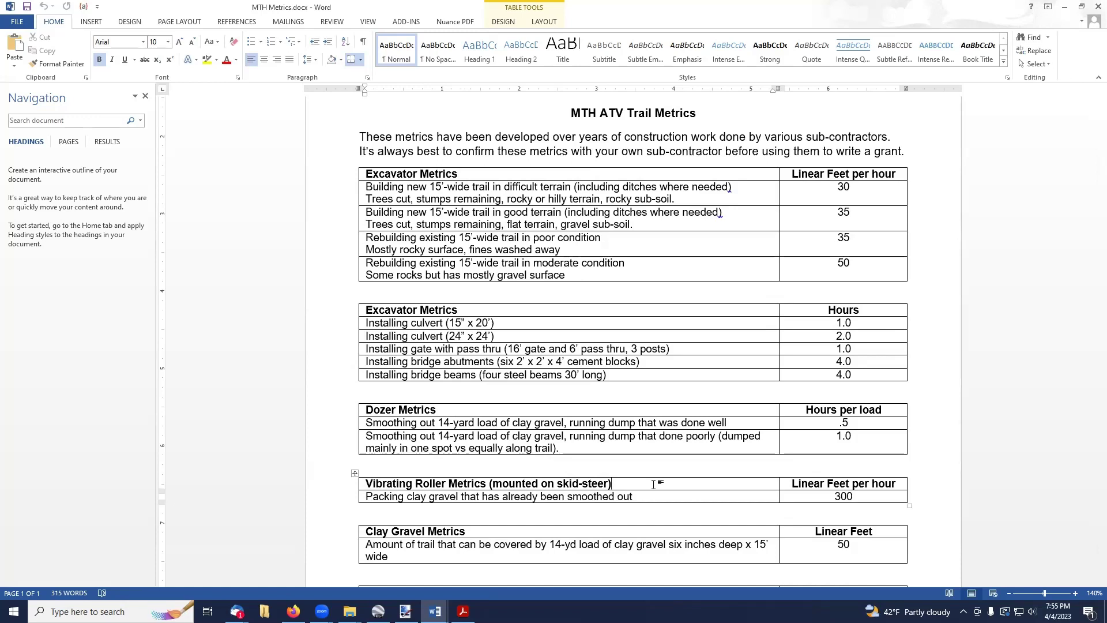
left_click(857, 497)
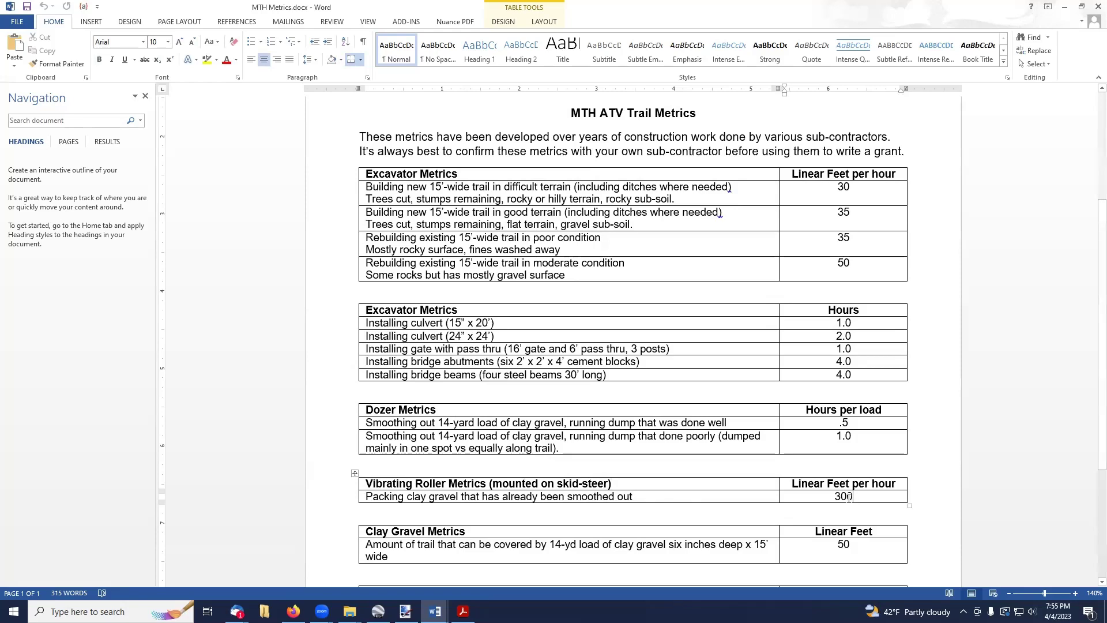
Review the Hay Metrics and Grass Seed Metrics tables, including the pounds required for reseeding ditch lines
scroll(853, 499, "down", 3)
scroll(849, 497, "down", 1)
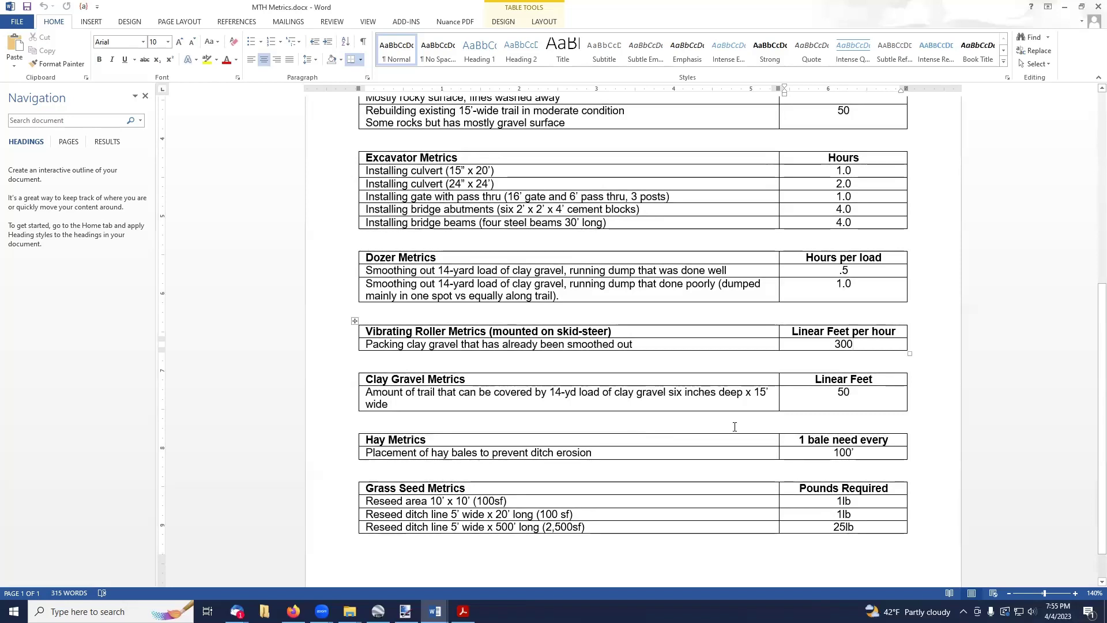
left_click(615, 450)
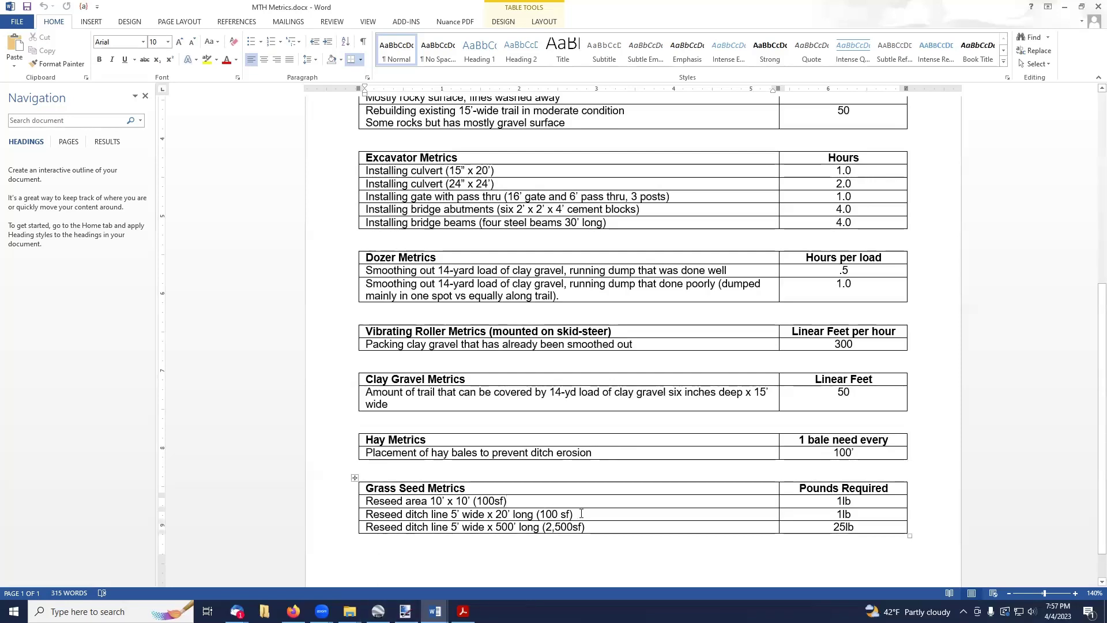
left_click(552, 499)
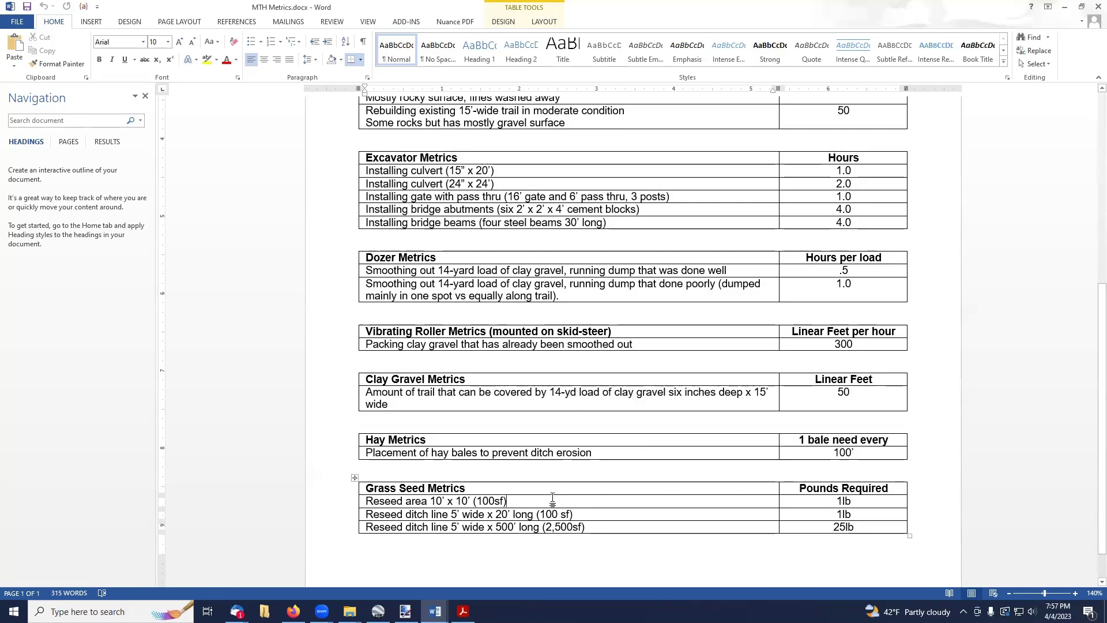
left_click(608, 514)
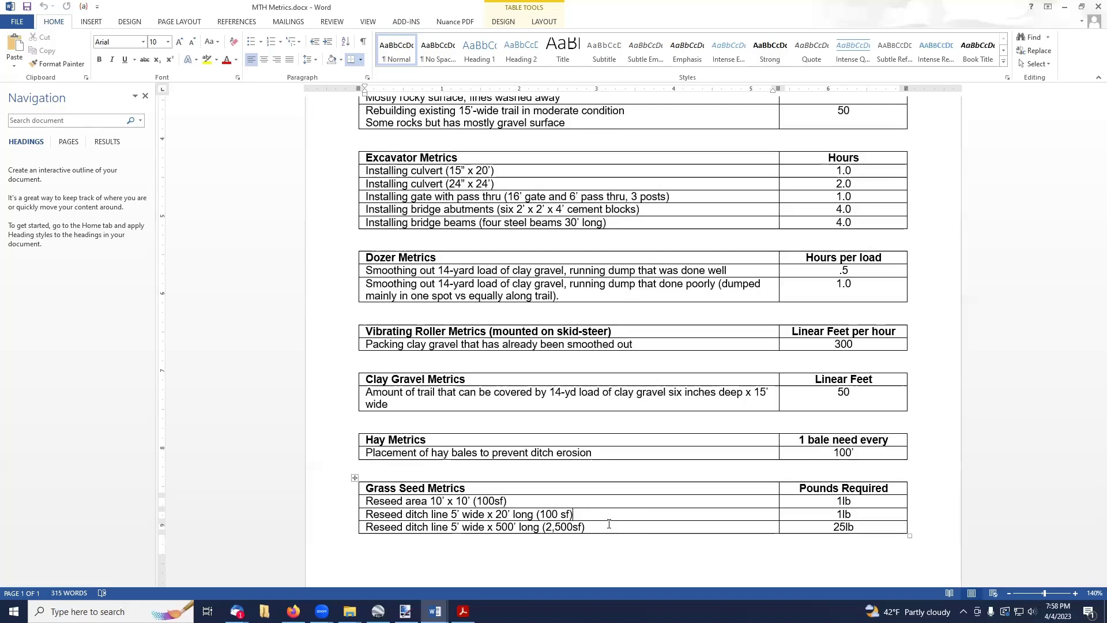
left_click(872, 526)
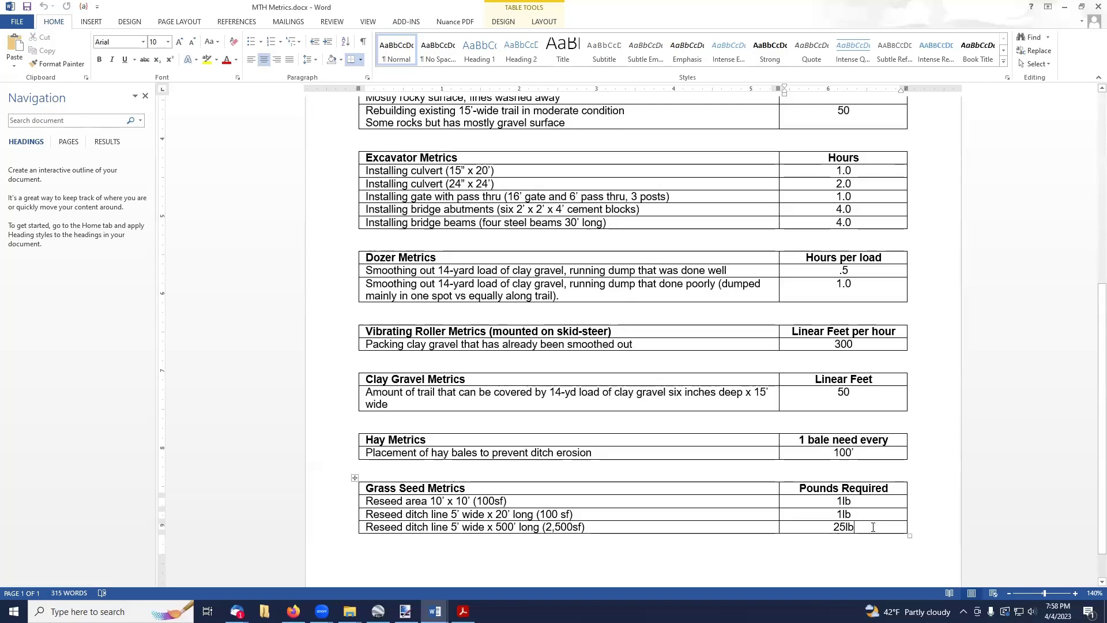
left_click(672, 526)
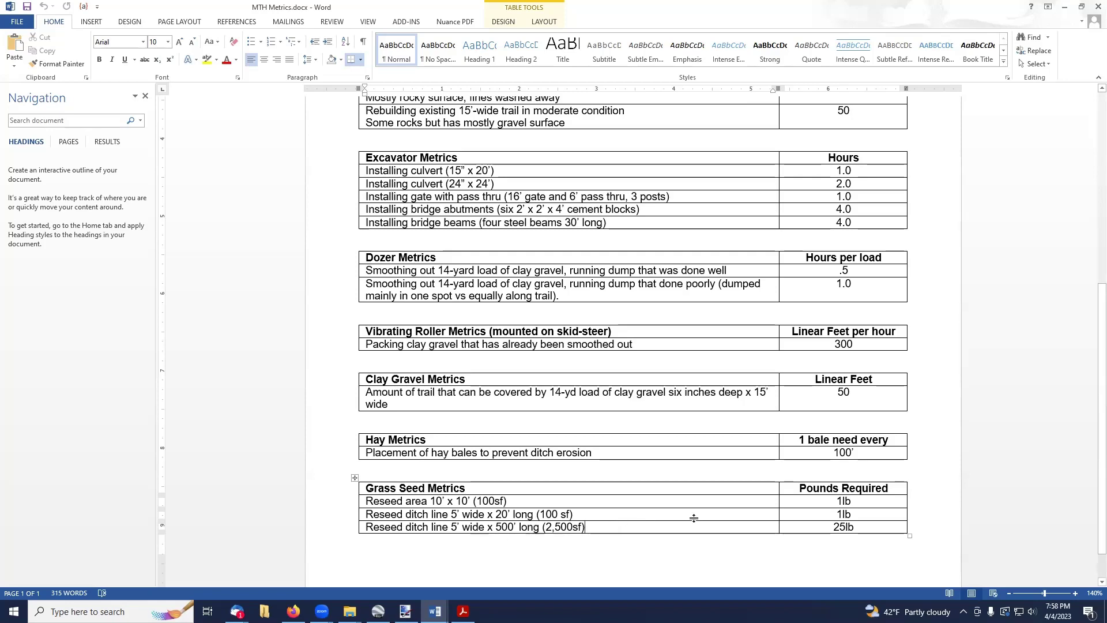
Return to the beginning of the metrics document and switch to Sample Trail Project Plan.pdf in Adobe Acrobat Reader
scroll(681, 528, "down", 1)
scroll(681, 528, "up", 3)
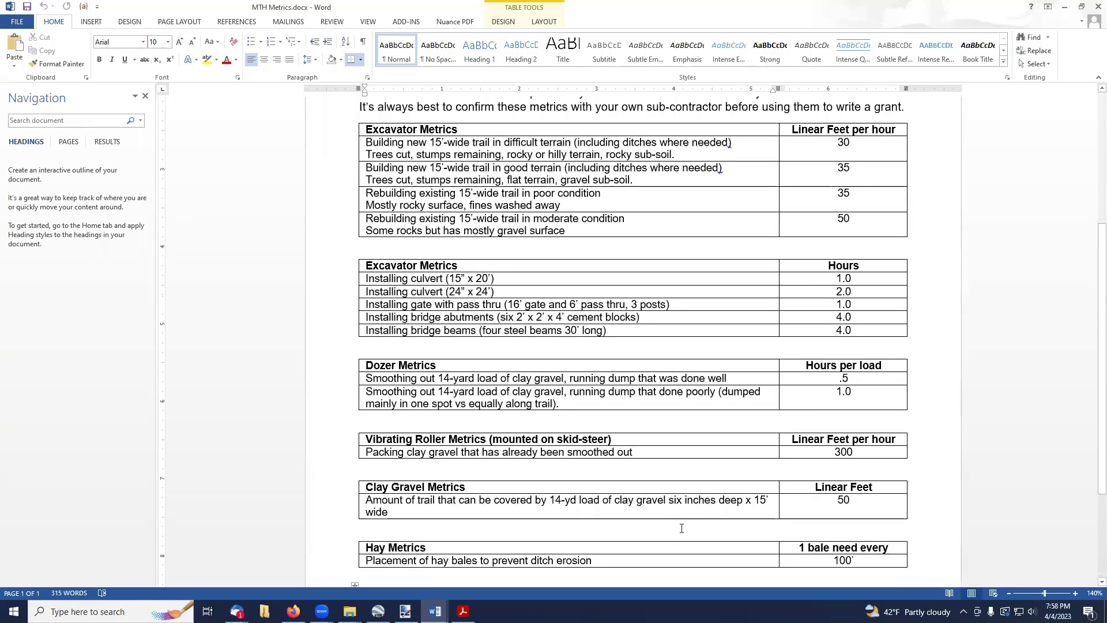
scroll(681, 528, "down", 1)
scroll(682, 528, "up", 7)
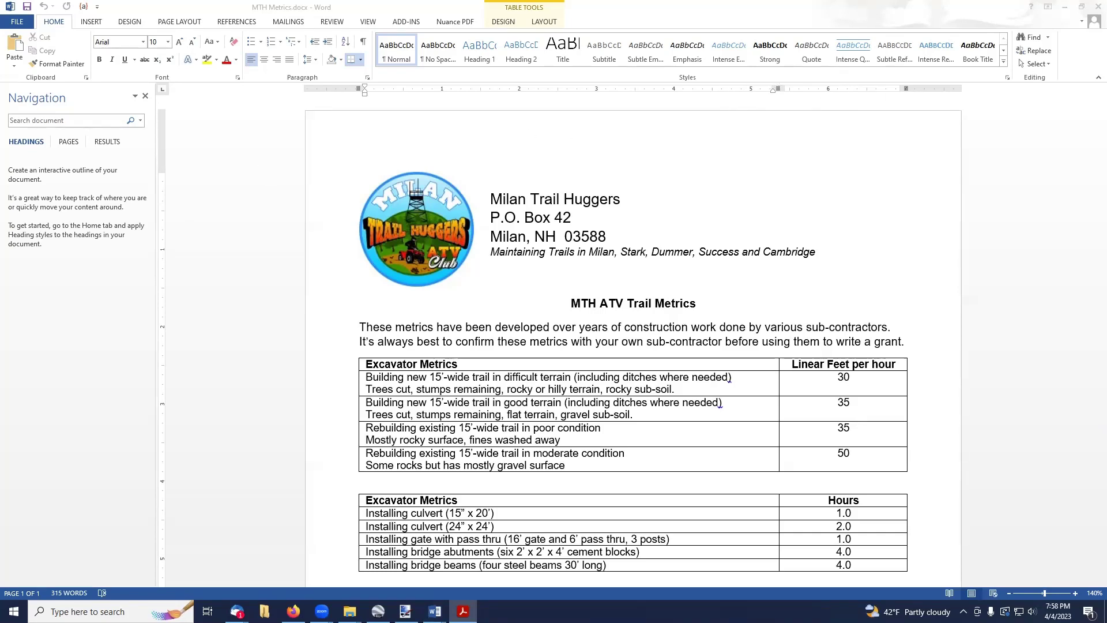
key("alt+Tab")
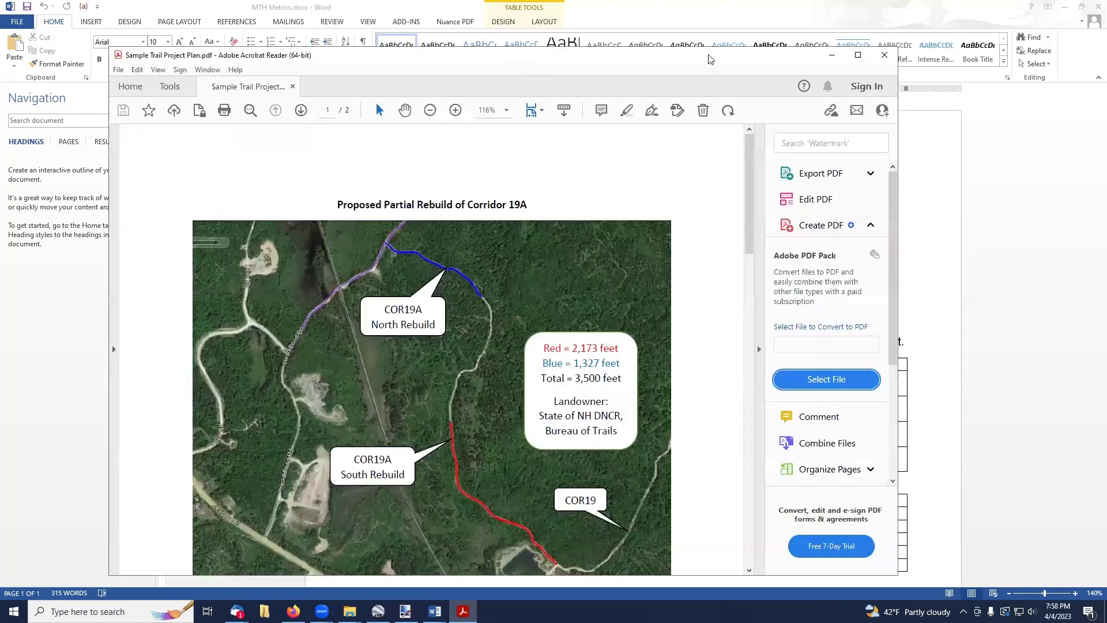
Maximize the trail project plan window and reduce the page zoom to 100% to fit the Corridor 19A map in view
left_click(857, 55)
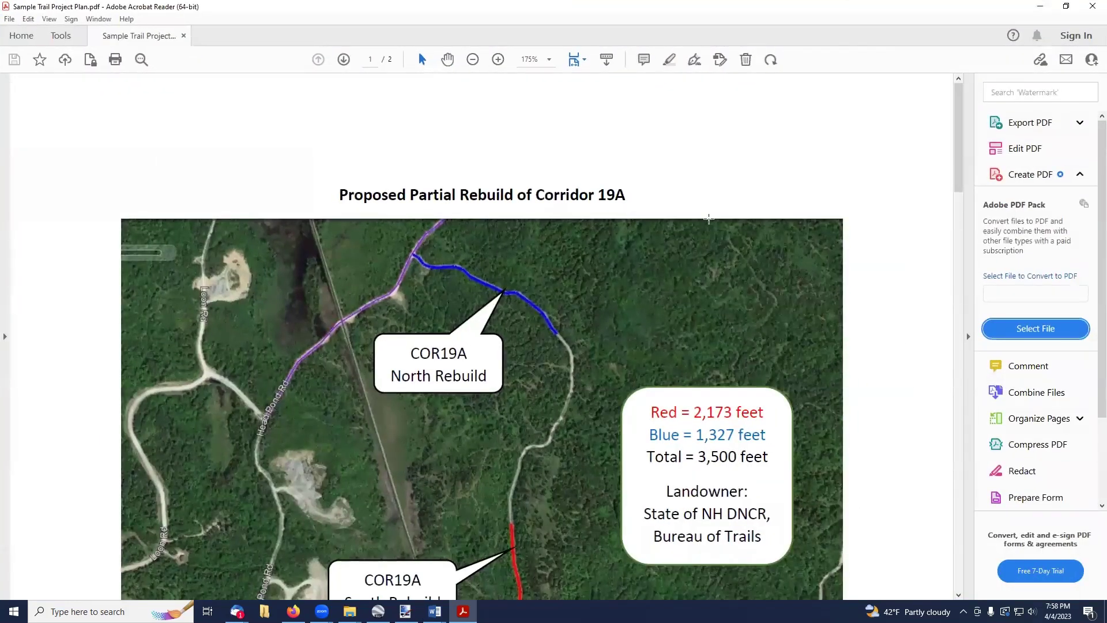
scroll(687, 196, "down", 2)
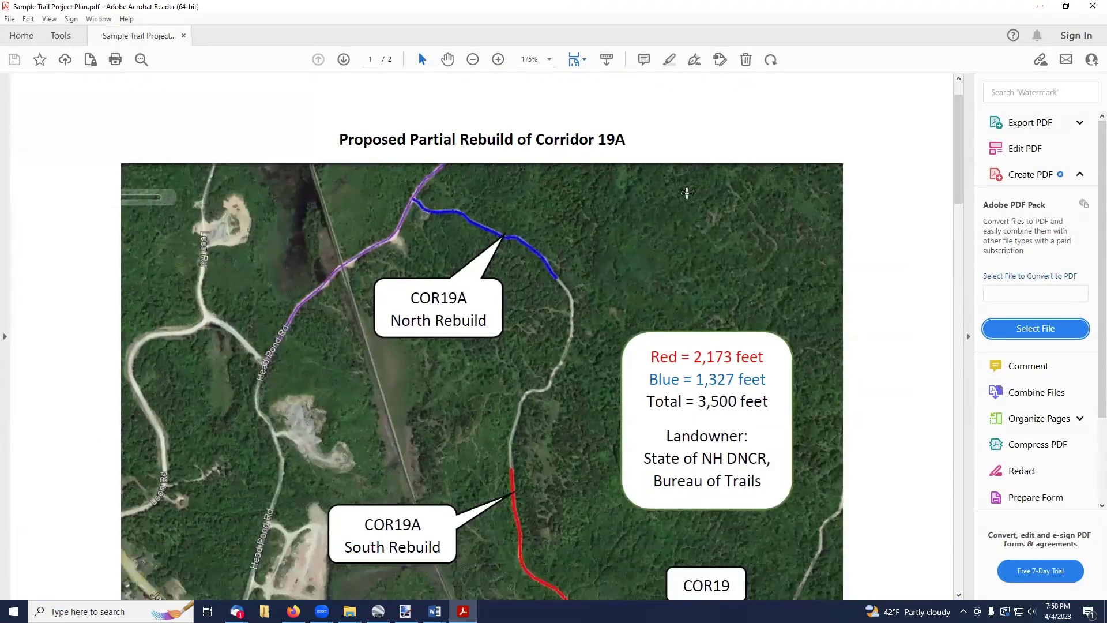
scroll(687, 193, "down", 1)
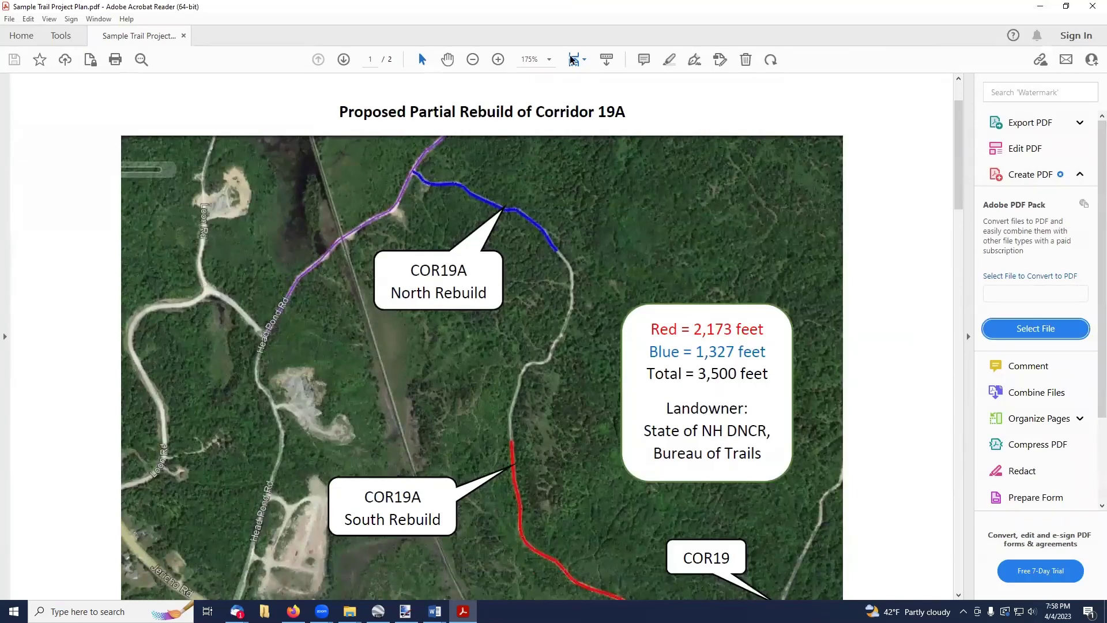
left_click(474, 61)
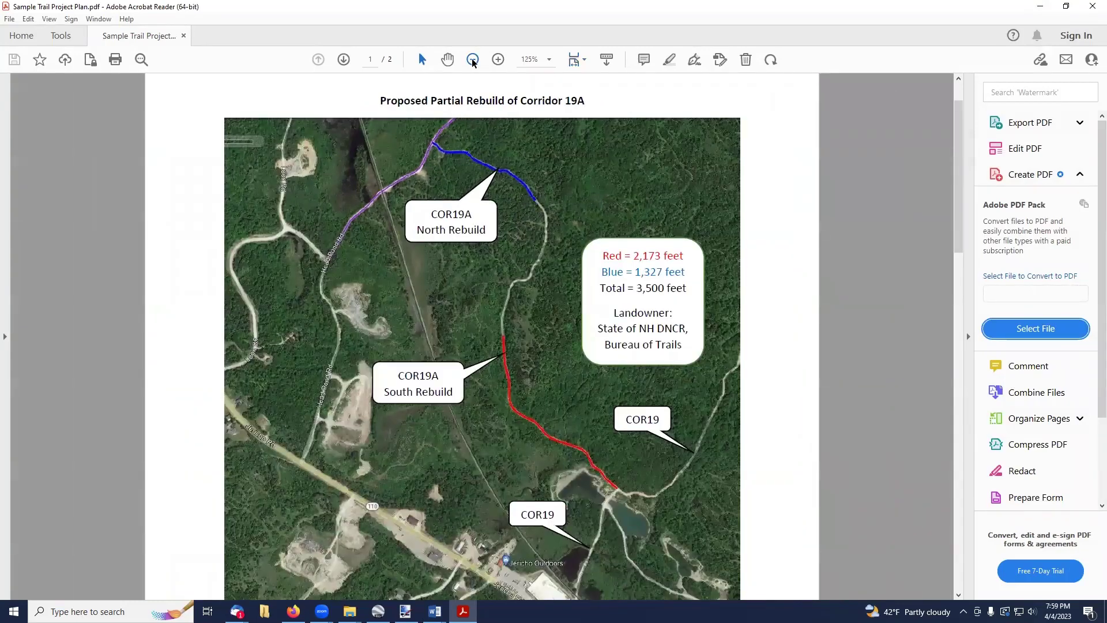
left_click(473, 59)
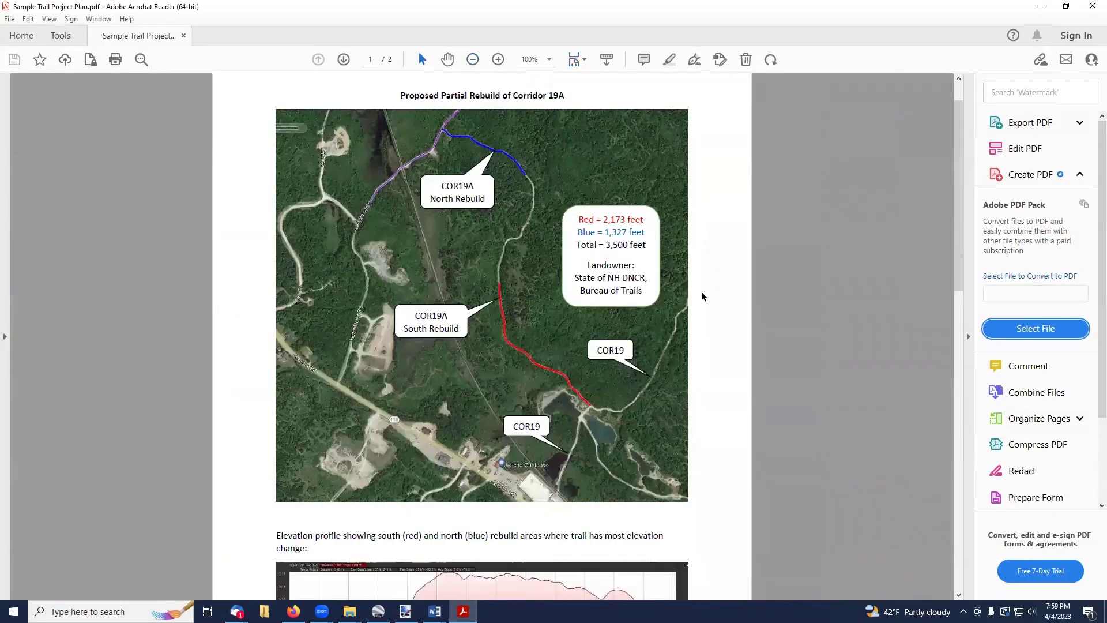
Examine the Corridor 19A map, including its title, rebuild section callouts, trail lengths and landowner box
scroll(704, 296, "up", 2)
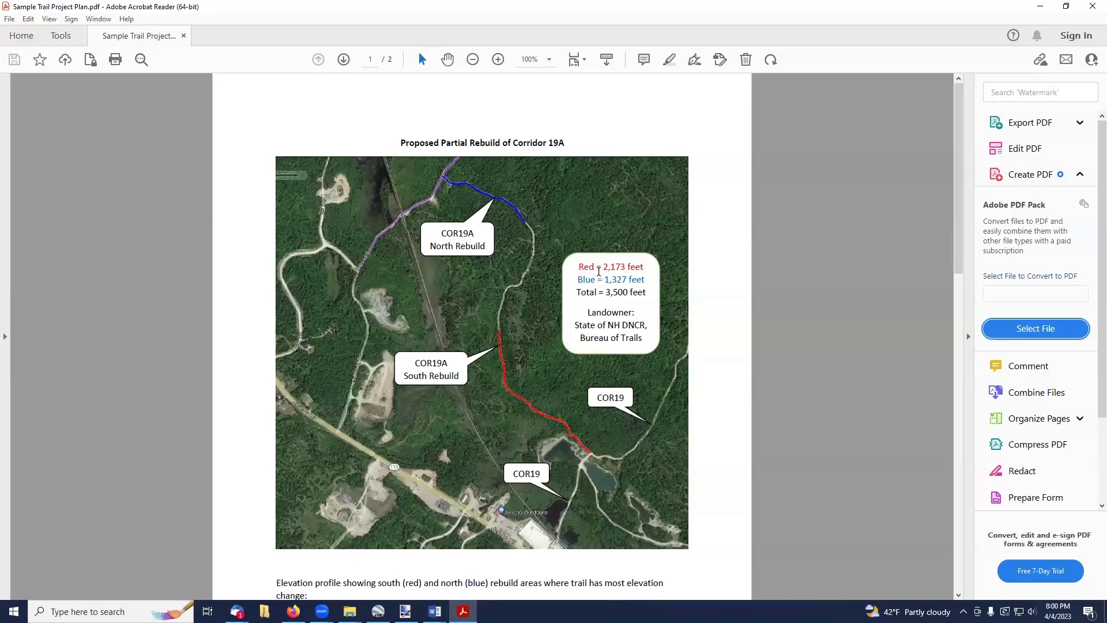
scroll(598, 269, "down", 1)
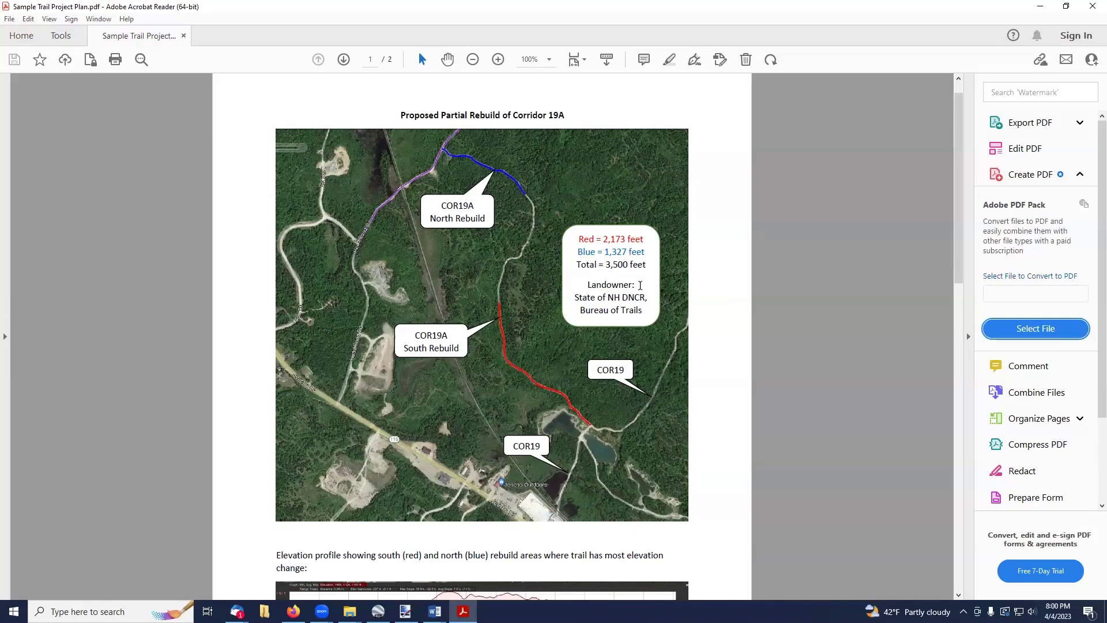
scroll(638, 299, "down", 3)
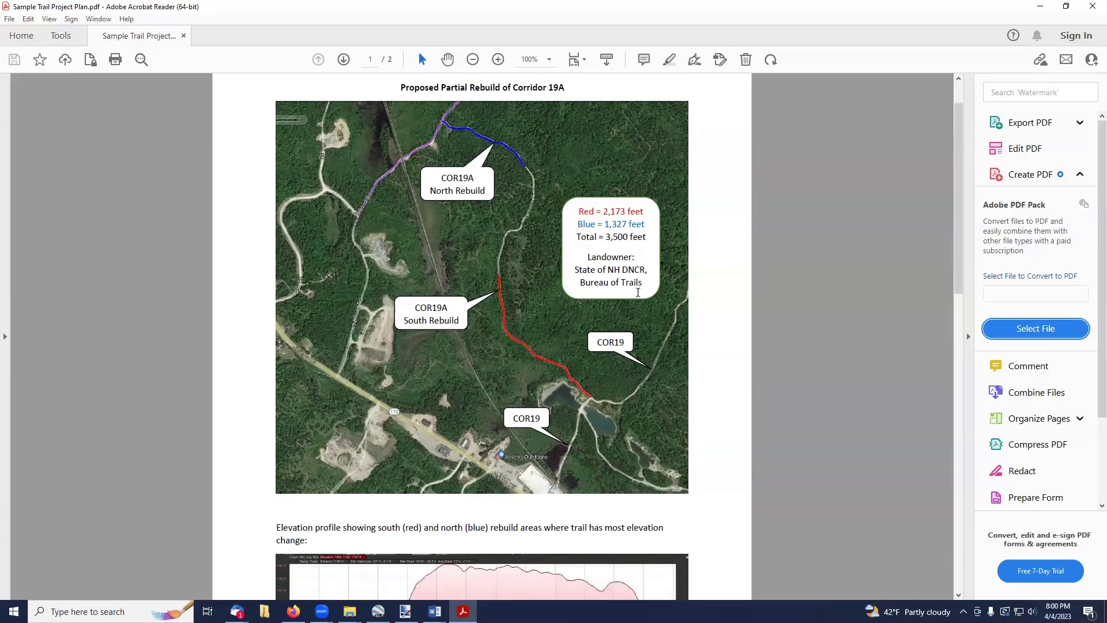
scroll(637, 292, "up", 3)
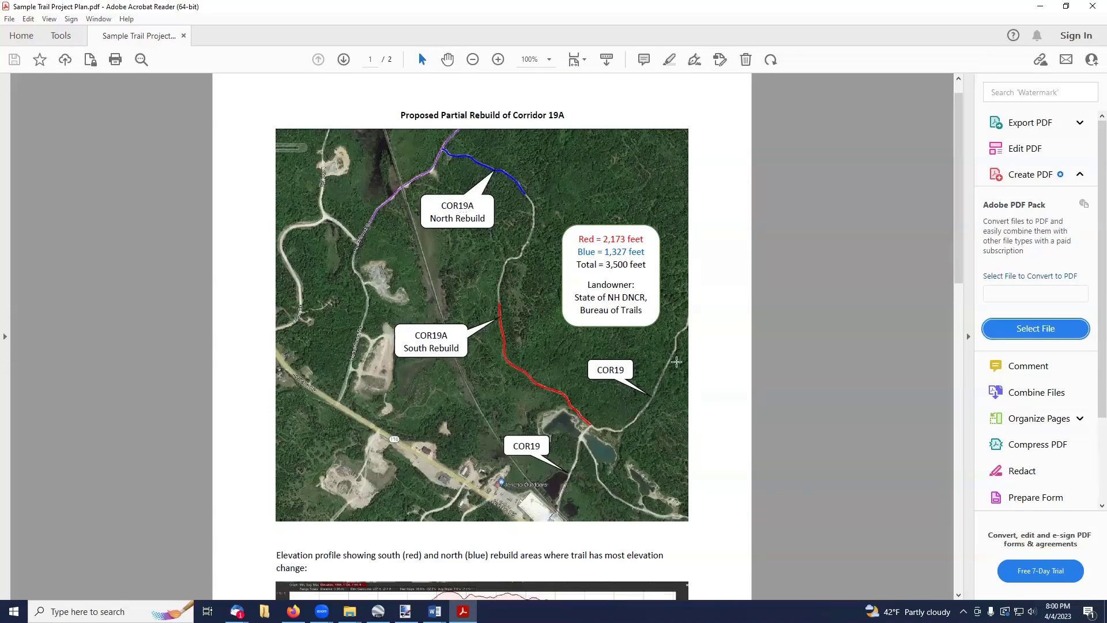
scroll(619, 363, "down", 1)
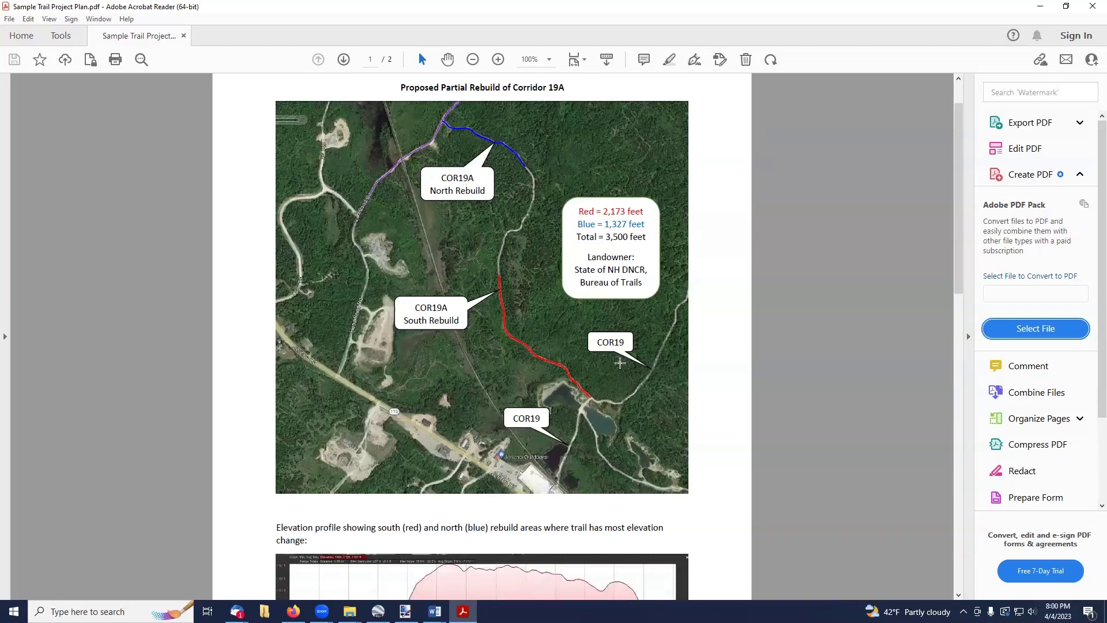
Examine the elevation profile below the map, comparing its red and blue rebuild areas with the trail sections above
scroll(620, 363, "down", 9)
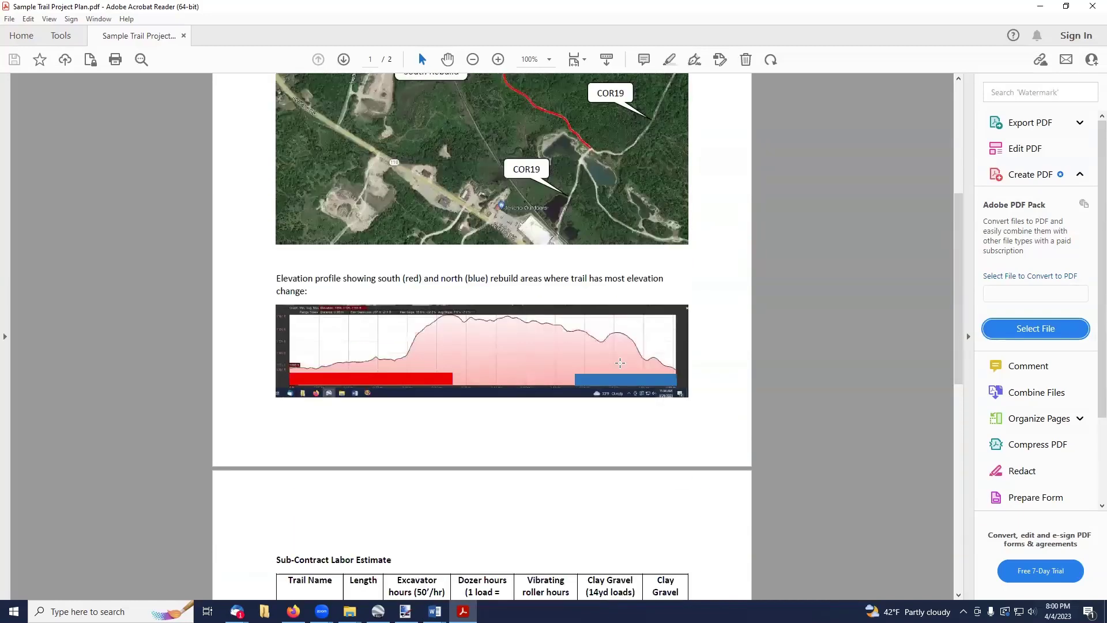
scroll(620, 363, "up", 2)
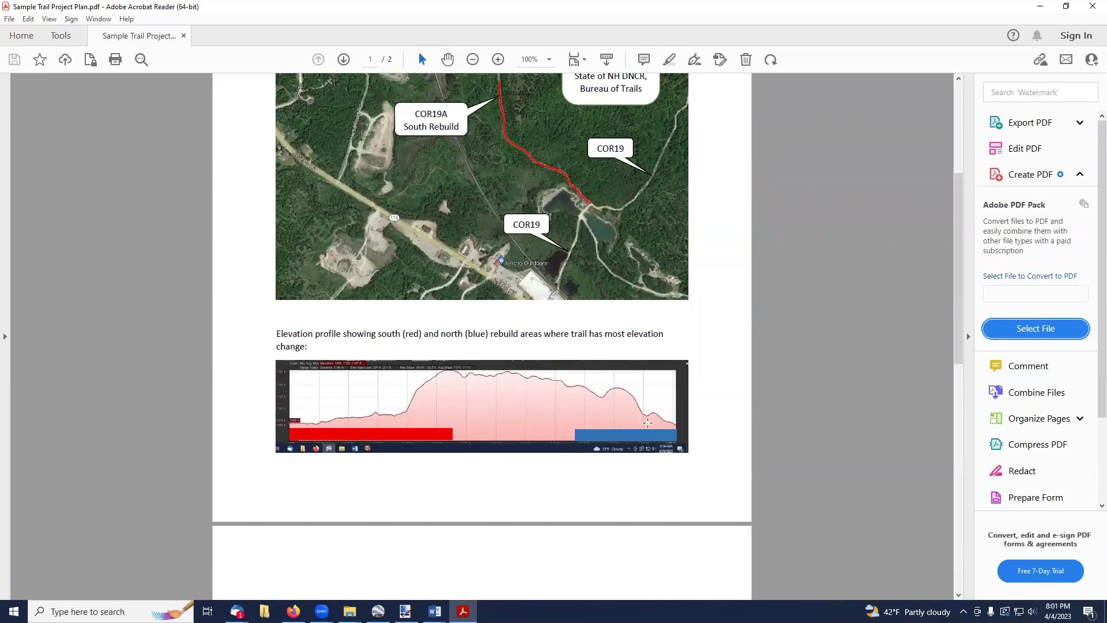
scroll(681, 414, "up", 3)
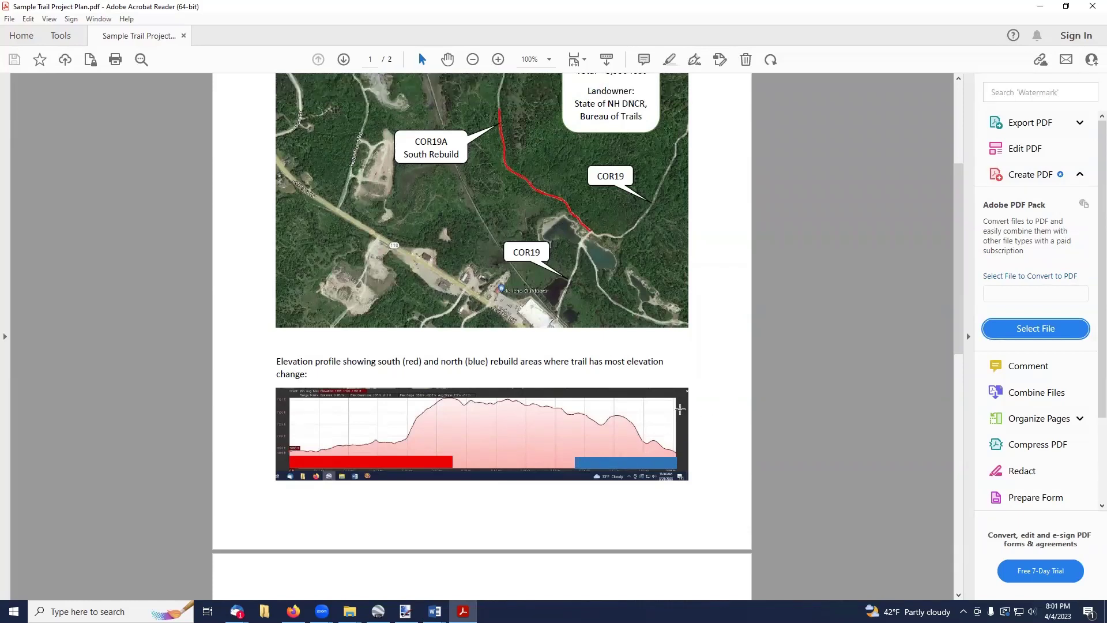
scroll(680, 414, "up", 2)
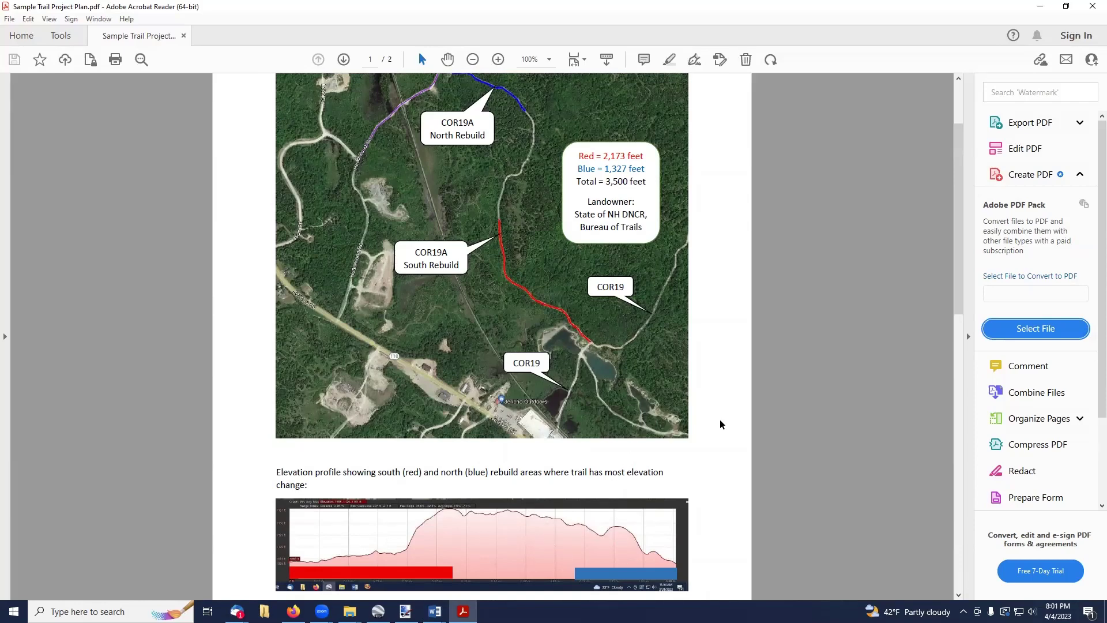
scroll(720, 420, "down", 8)
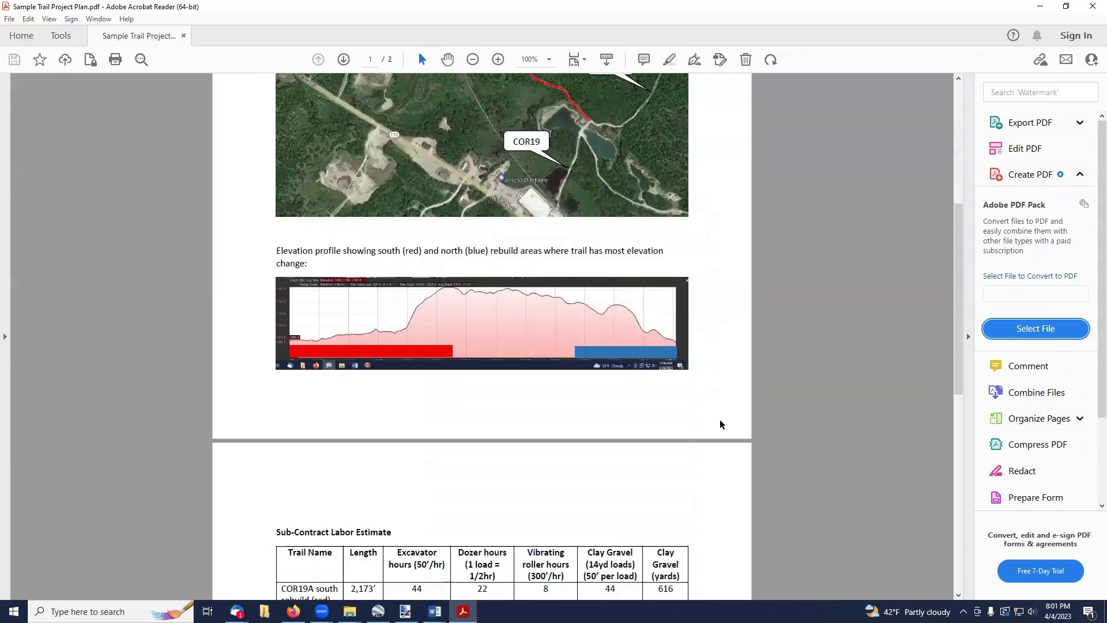
scroll(720, 425, "down", 3)
scroll(714, 421, "up", 1)
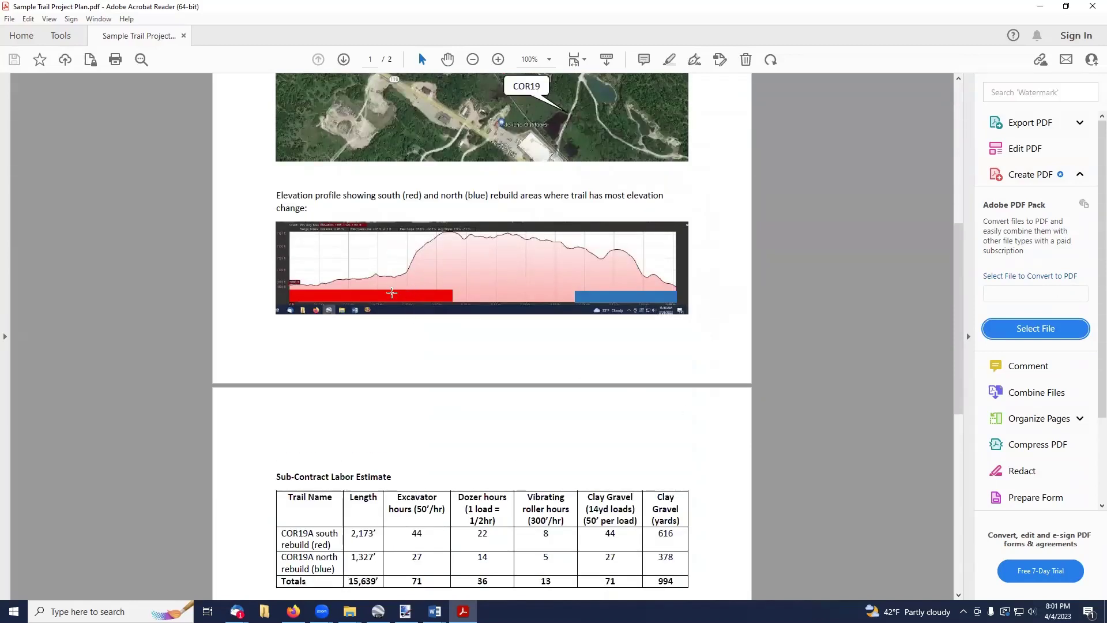
Switch to the Document1 map in Word and draw a rectangle about 0.38" high and 3.07" wide below the map
mouse_move(435, 611)
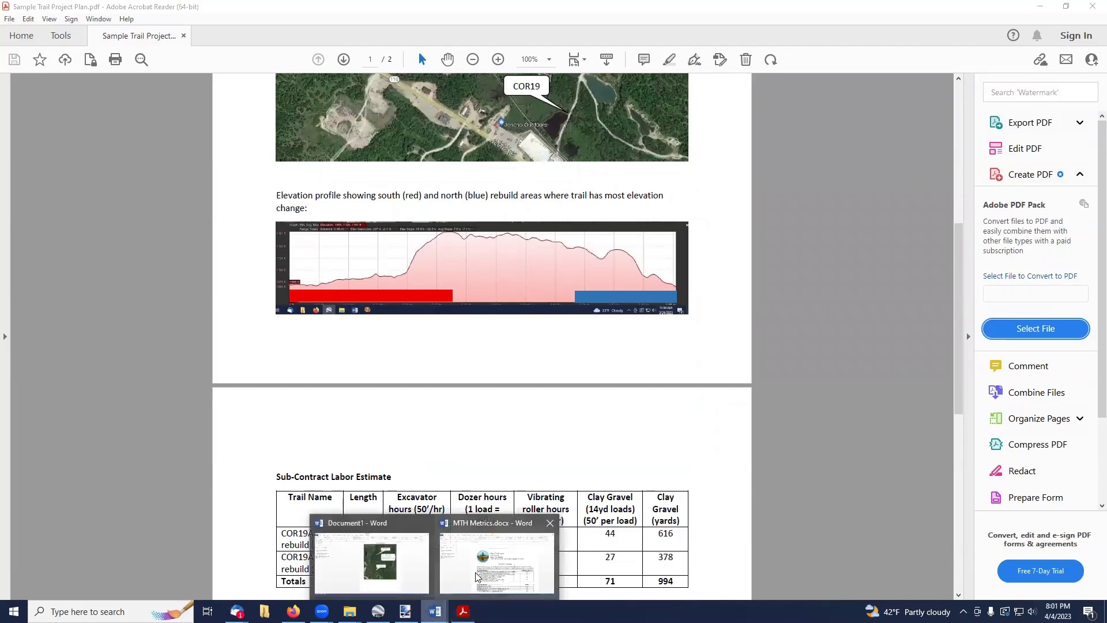
left_click(407, 579)
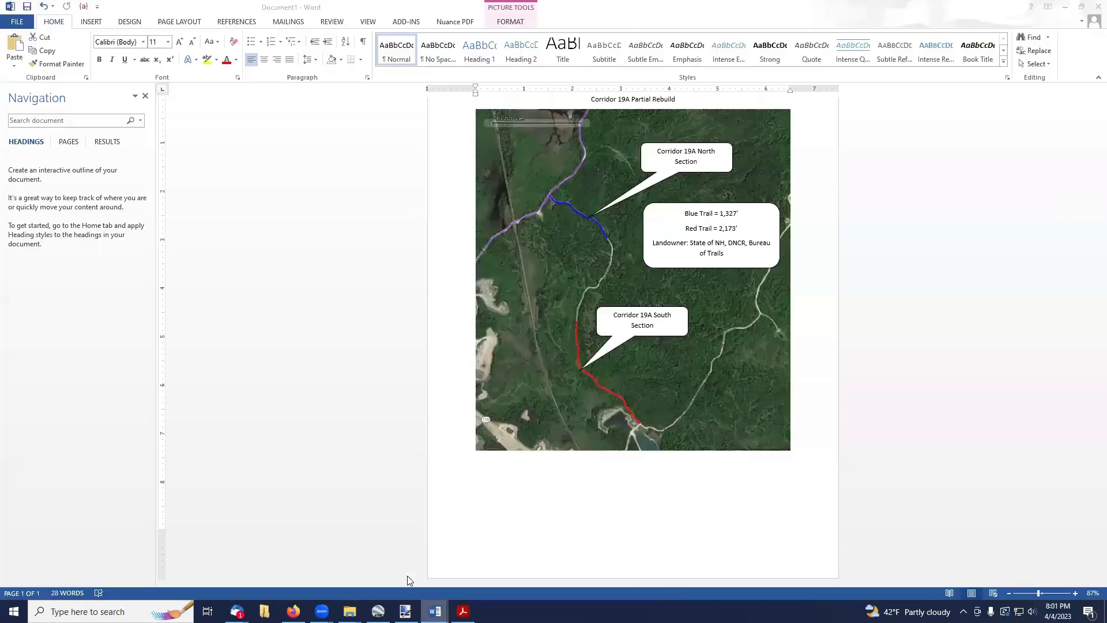
left_click(91, 22)
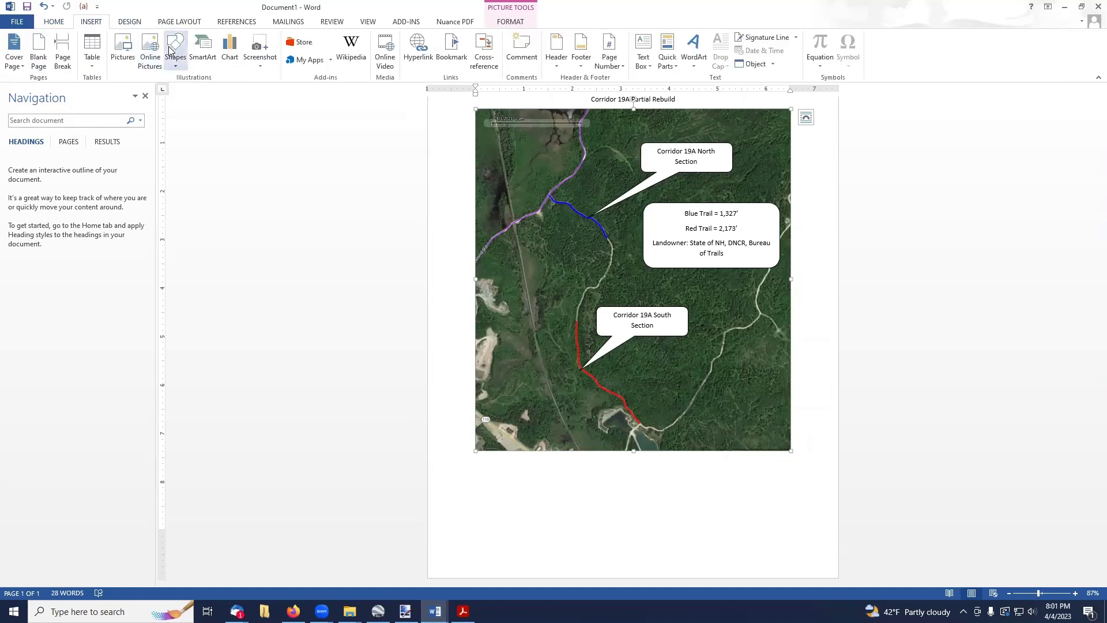
left_click(175, 46)
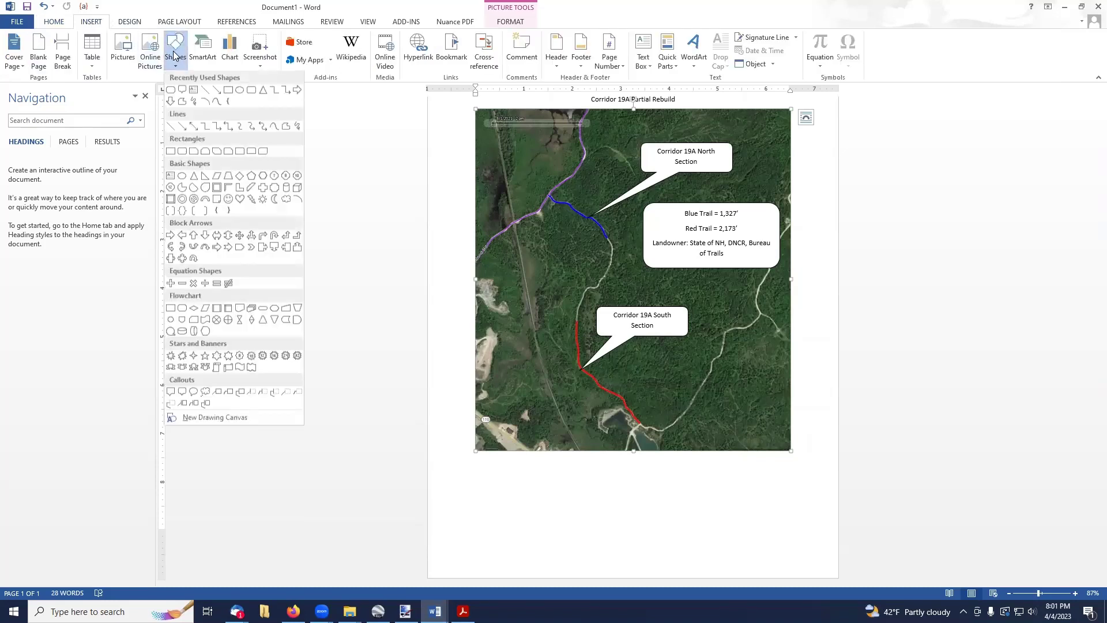
left_click(172, 309)
mouse_move(482, 488)
left_mouse_down()
mouse_move(494, 504)
mouse_move(631, 508)
left_mouse_up()
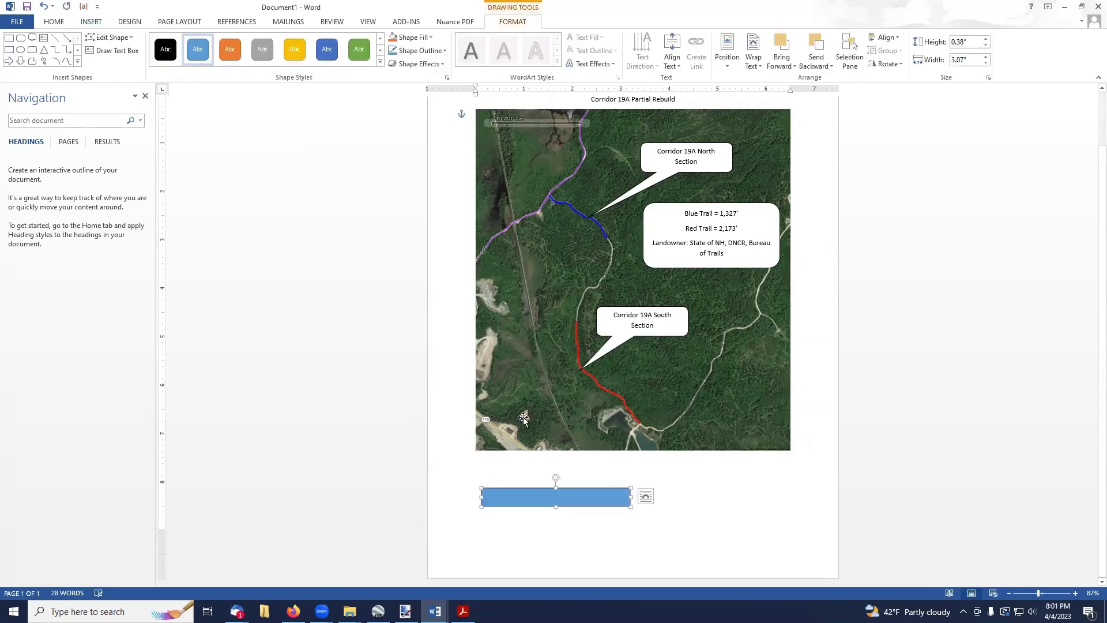
Give the rectangle below the map a Dark Red fill and a matching Dark Red outline
right_click(612, 494)
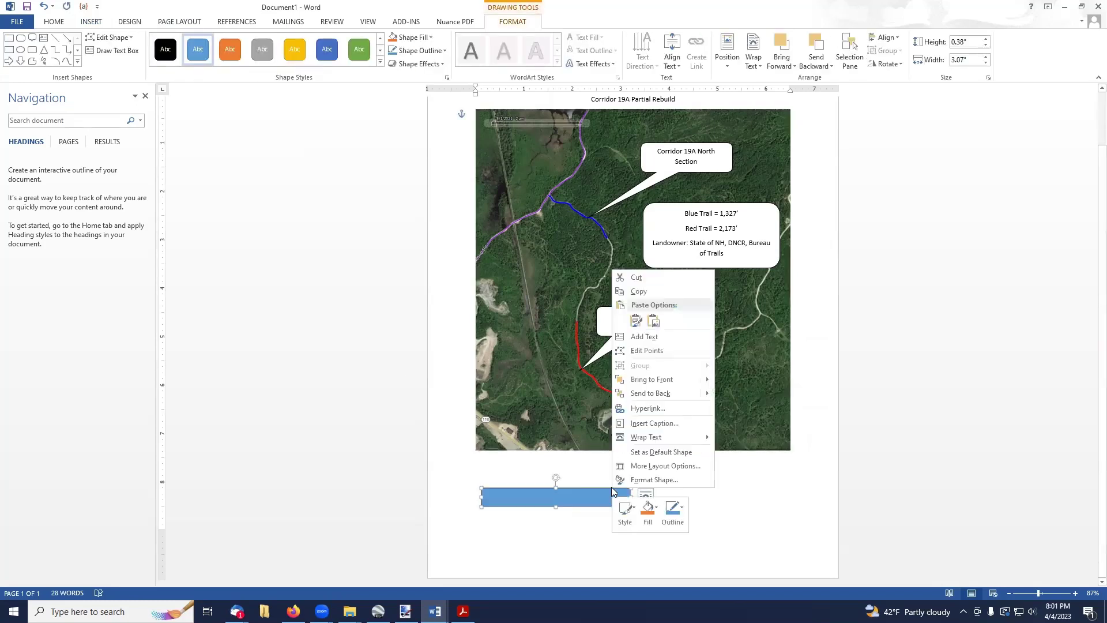
left_click(649, 513)
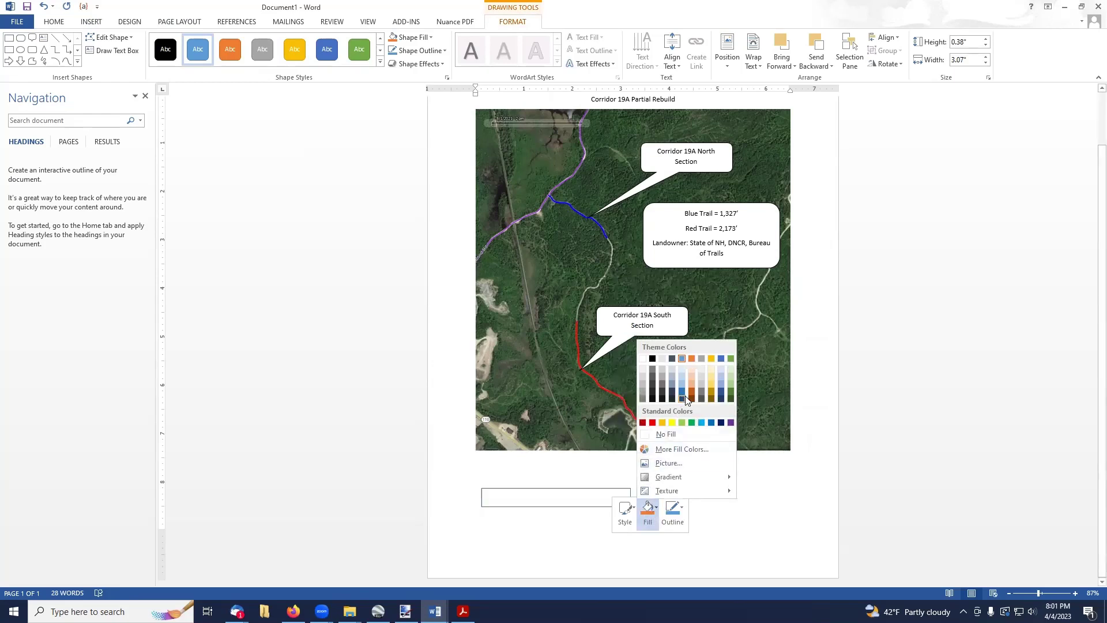
left_click(643, 423)
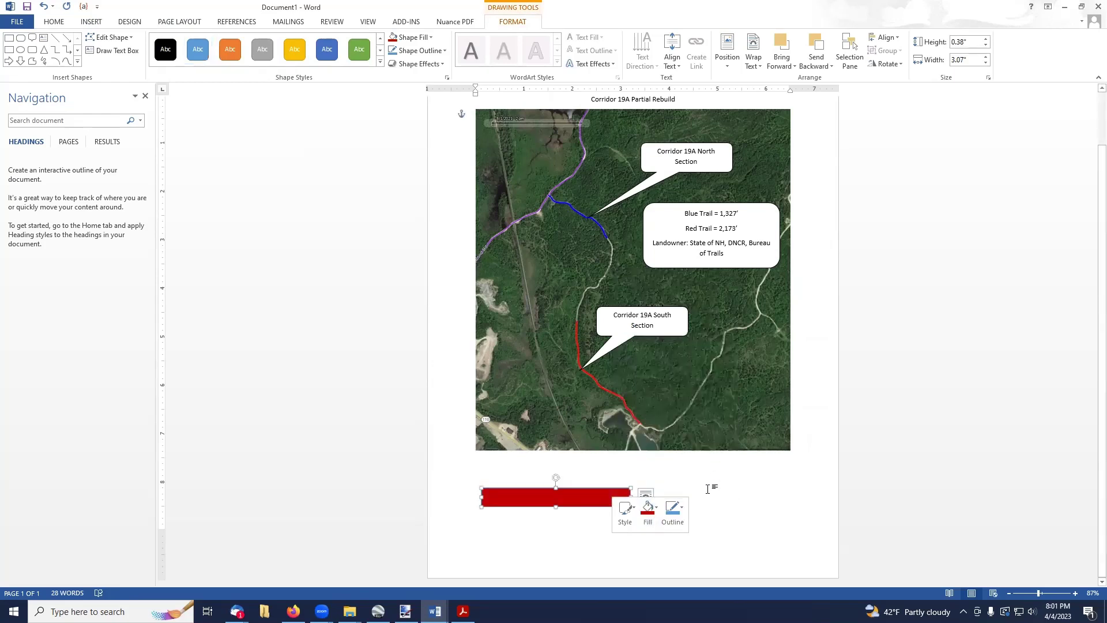
left_click(682, 514)
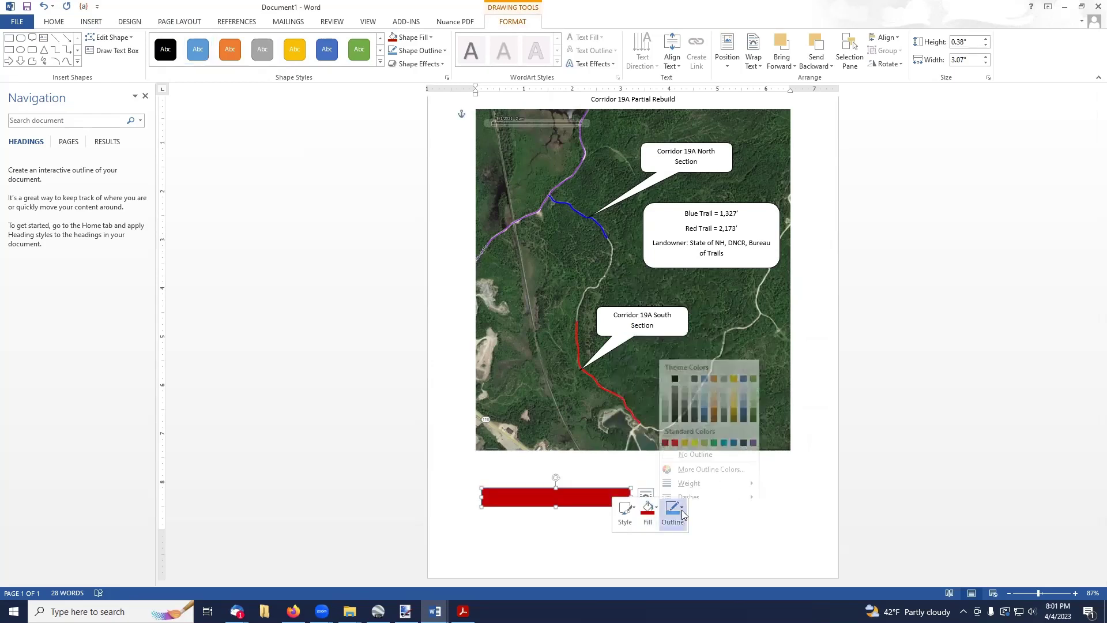
left_click(667, 440)
left_click(667, 440)
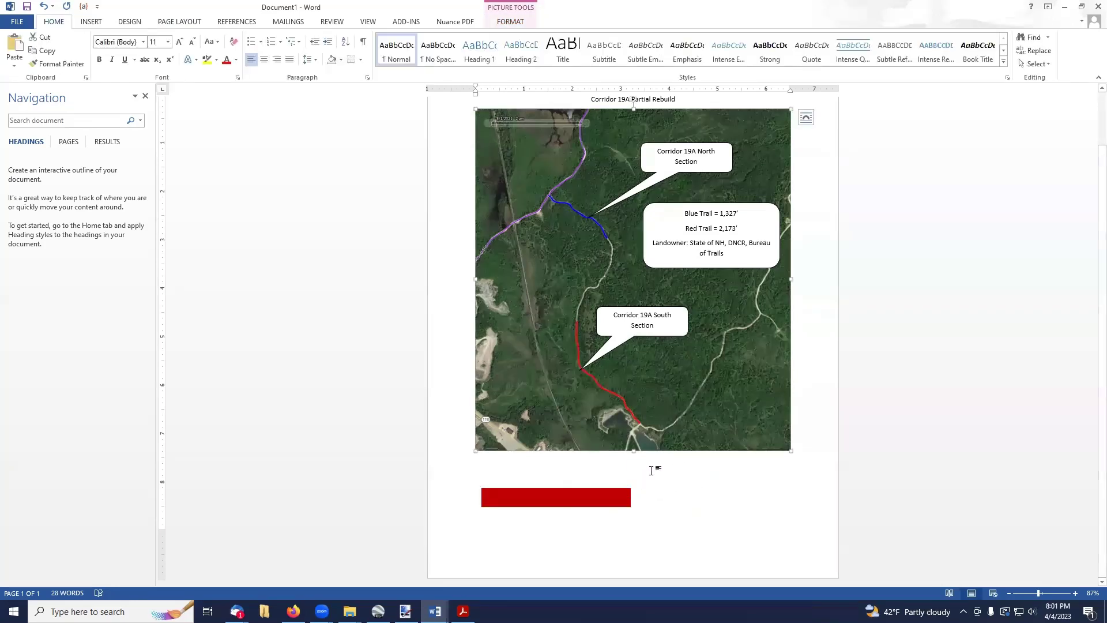
Return to the project plan PDF and highlight the Sub-Contract Labor Estimate heading and the excavator's hourly footage rate
left_click(1065, 7)
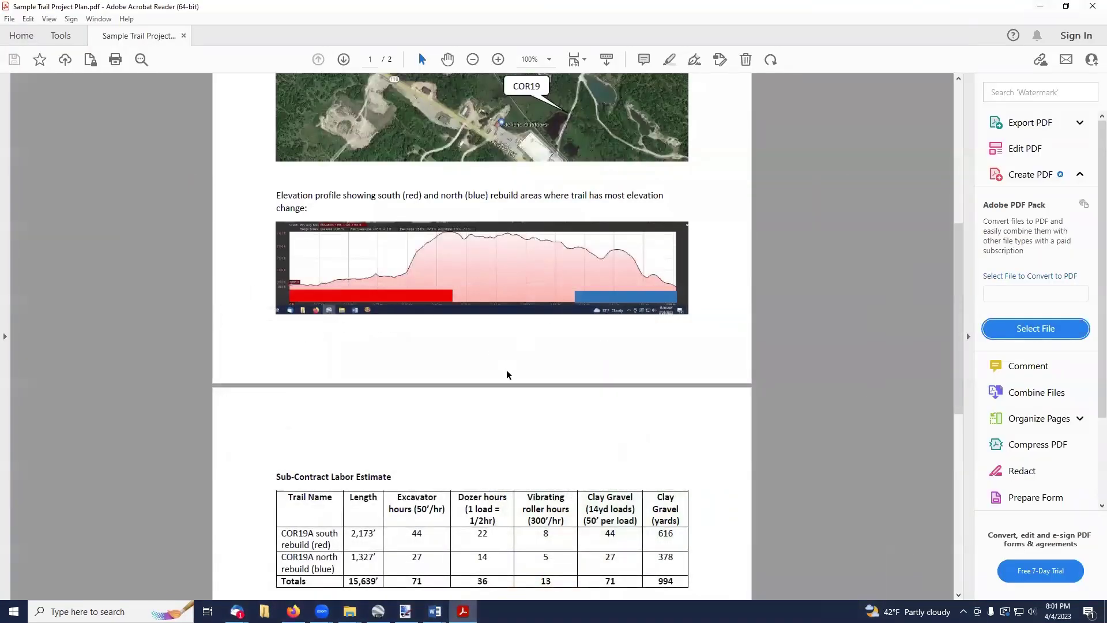
scroll(506, 375, "down", 3)
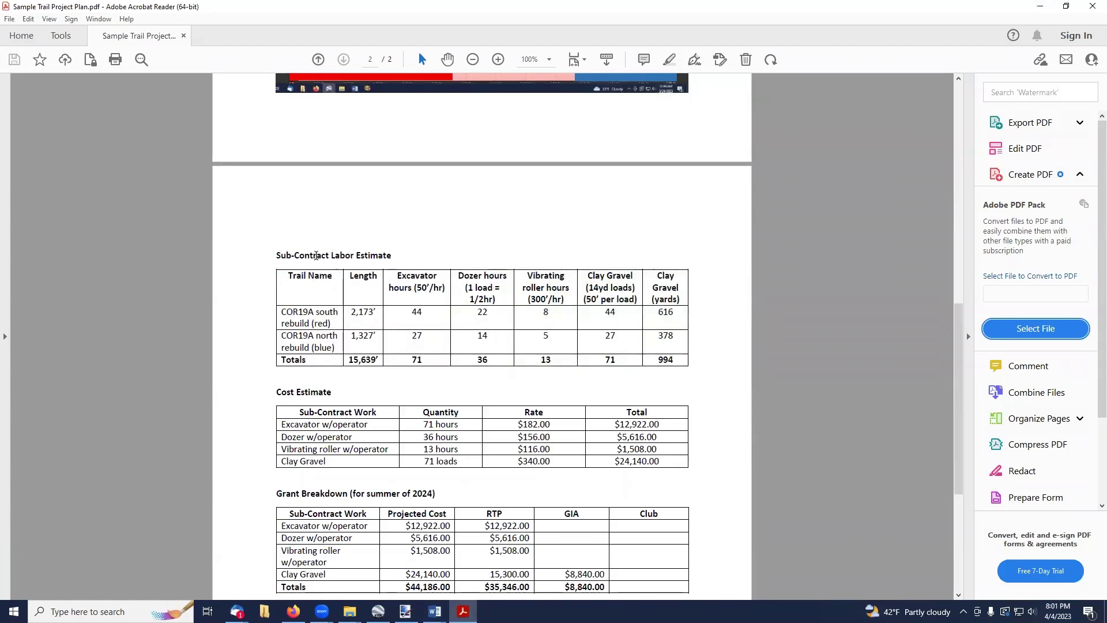
left_click_drag(275, 254, 385, 257)
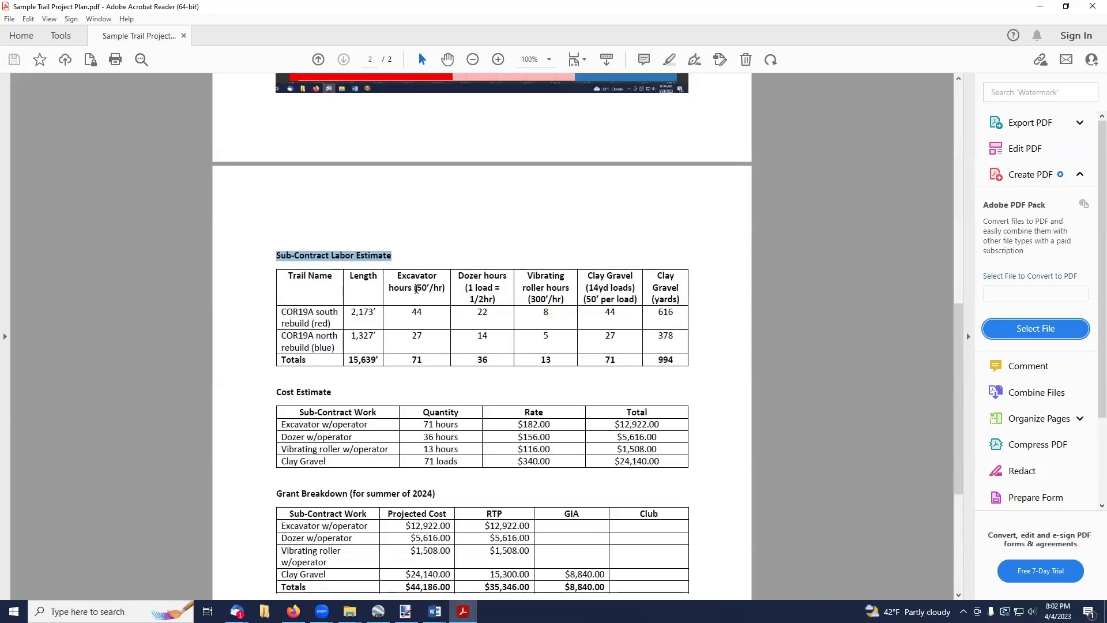
left_click_drag(416, 289, 443, 293)
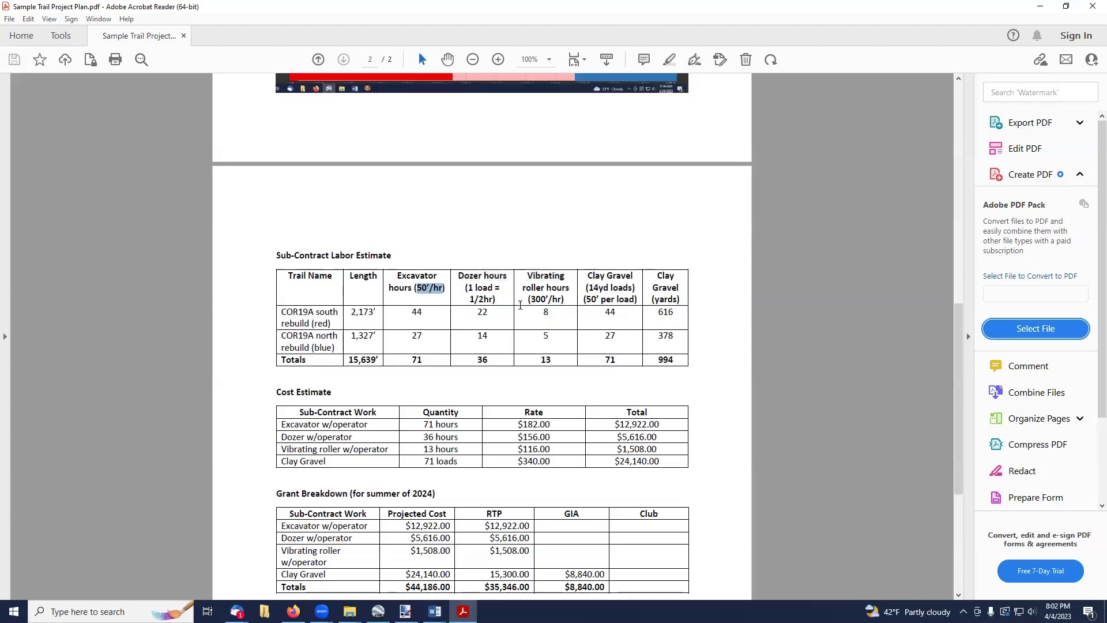
Review the dozer, vibrating roller and clay gravel rates in the Sub-Contract Labor Estimate column headings
left_click(455, 281)
left_click_drag(524, 286, 565, 301)
left_click(593, 292)
double_click(596, 298)
left_click(631, 312)
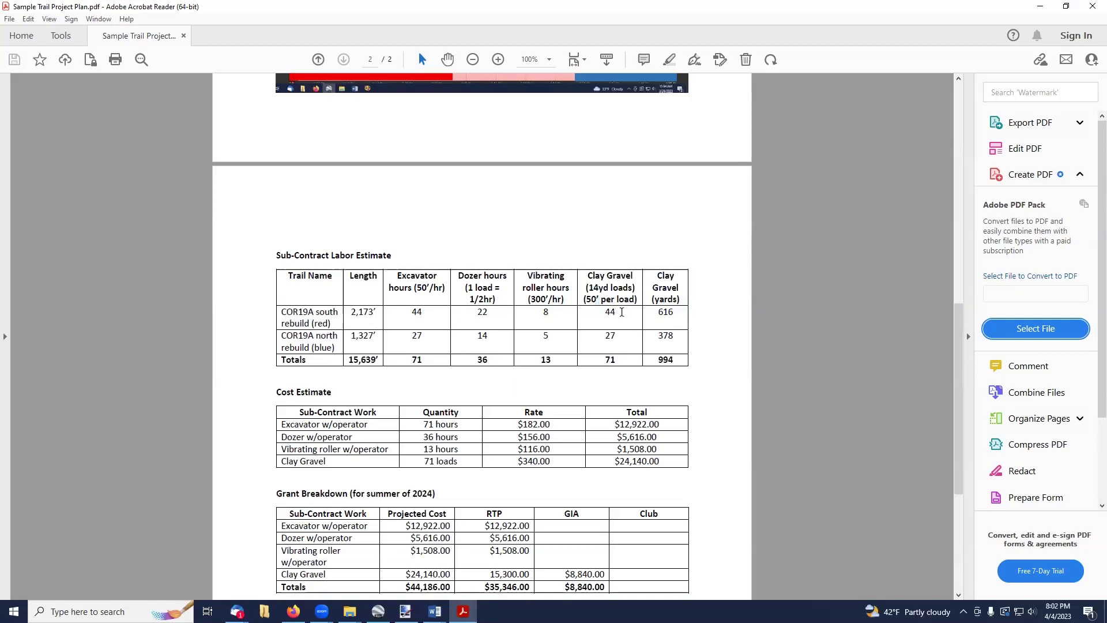
Check the clay gravel loads and yards listed for the COR19A south rebuild
left_click_drag(621, 312, 603, 313)
left_click(628, 327)
double_click(656, 313)
left_click(647, 321)
Review the Cost Estimate table and highlight the hourly rate for the excavator with operator
scroll(374, 329, "down", 2)
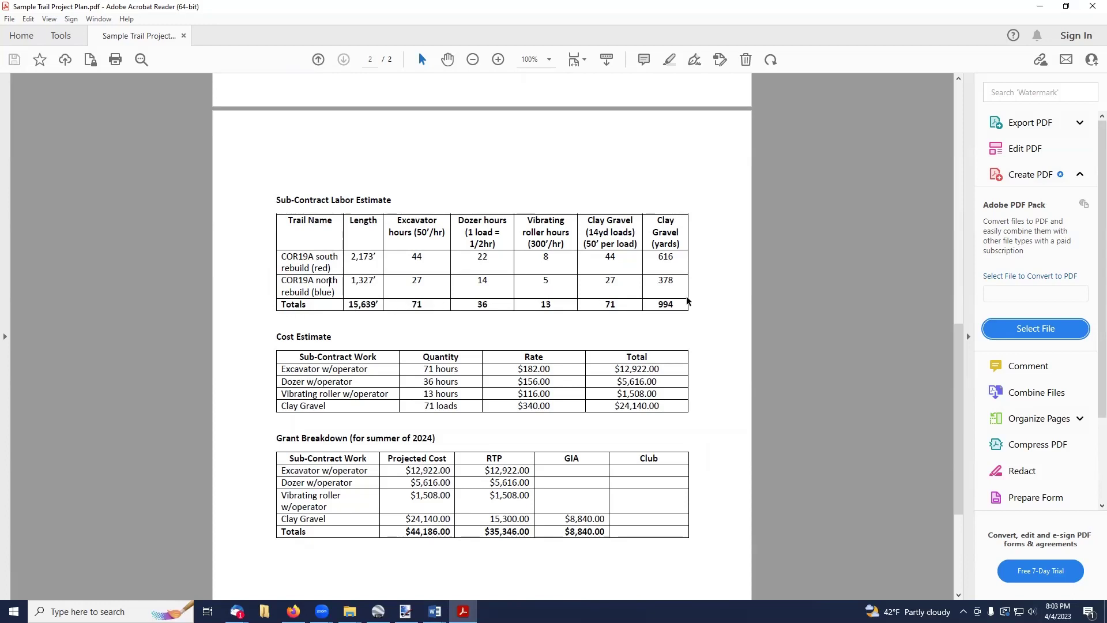
scroll(440, 309, "down", 2)
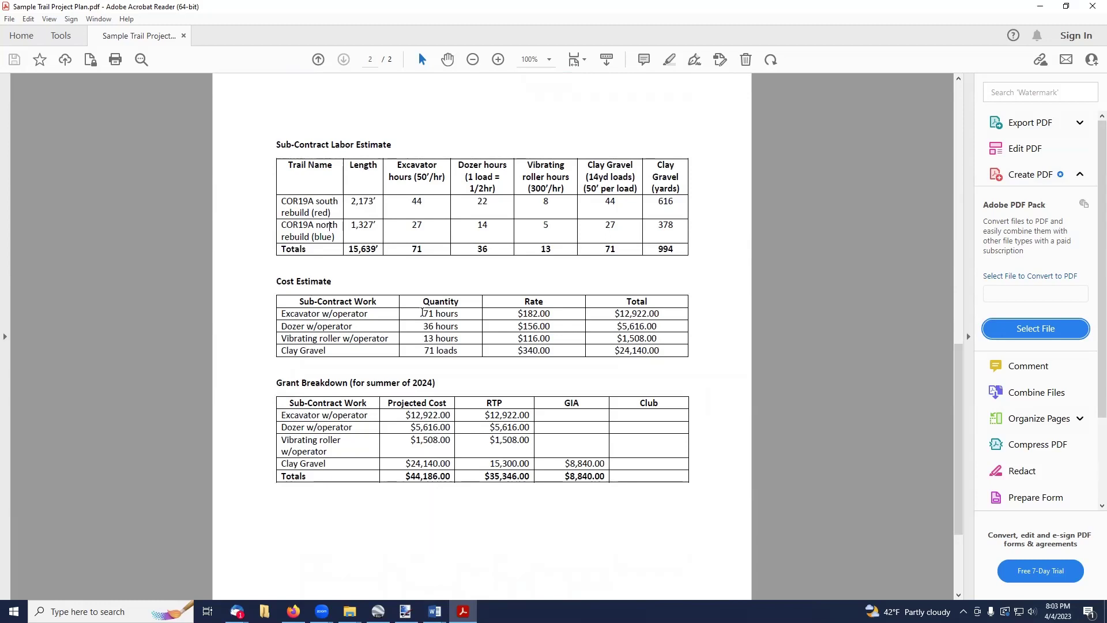
left_click(556, 314)
left_click_drag(525, 312, 559, 313)
left_click(522, 286)
left_click_drag(523, 313, 555, 316)
left_click(557, 313)
Highlight the vibrating roller entry in the Cost Estimate and check the clay gravel row's quantity
left_click_drag(282, 337, 391, 337)
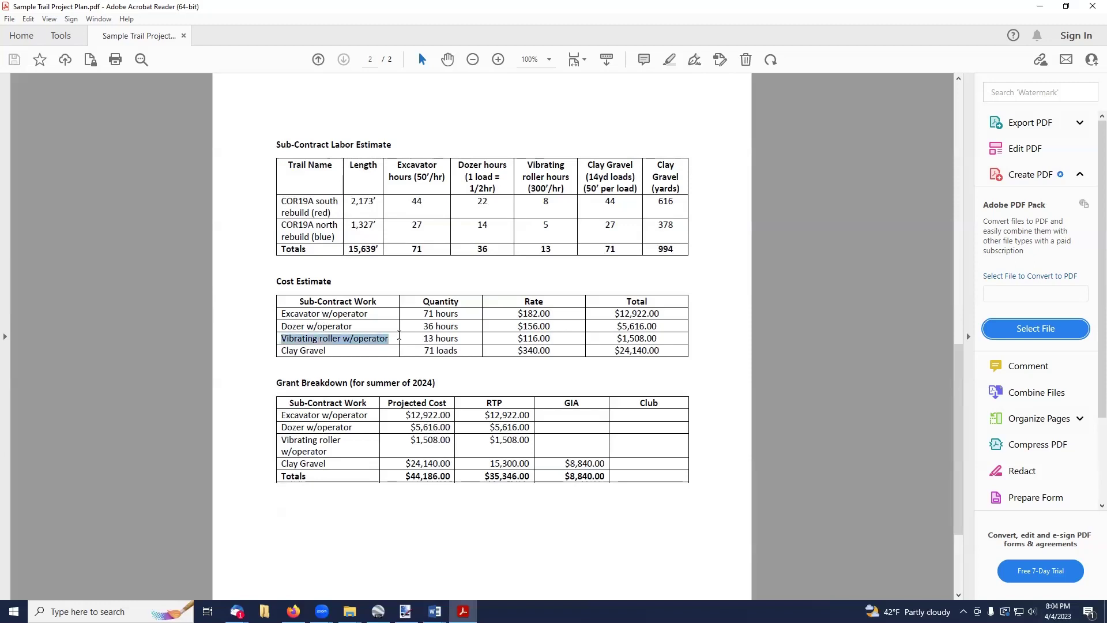
left_click(327, 350)
left_click(438, 350)
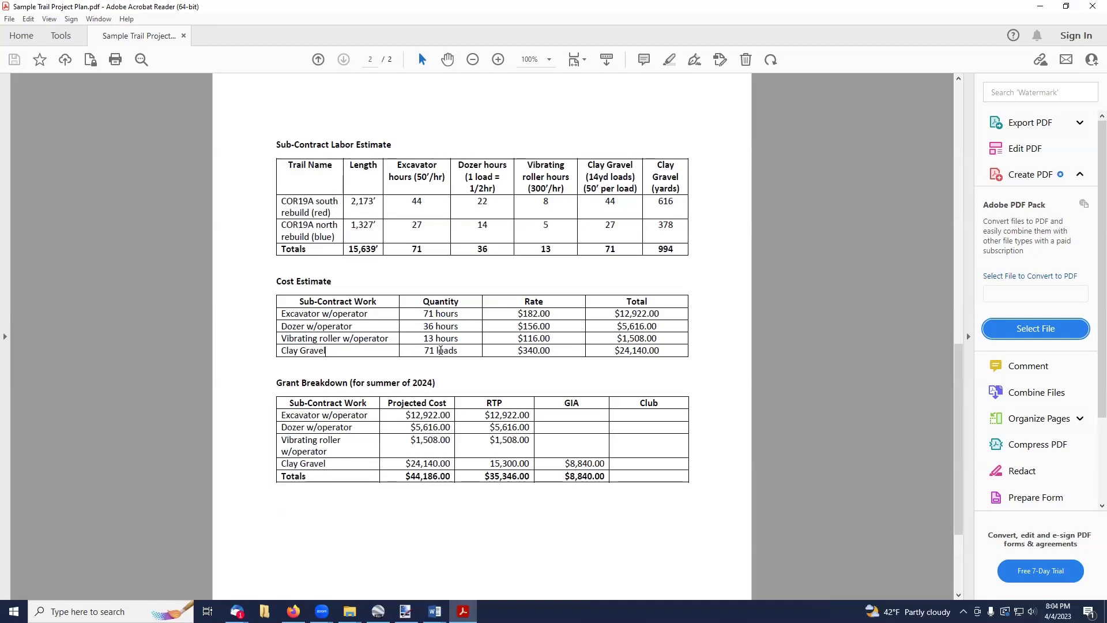
Compare the clay gravel quantity in the Cost Estimate with the labor estimate's load total, and highlight the clay gravel rate and total cost
left_click_drag(422, 348, 459, 351)
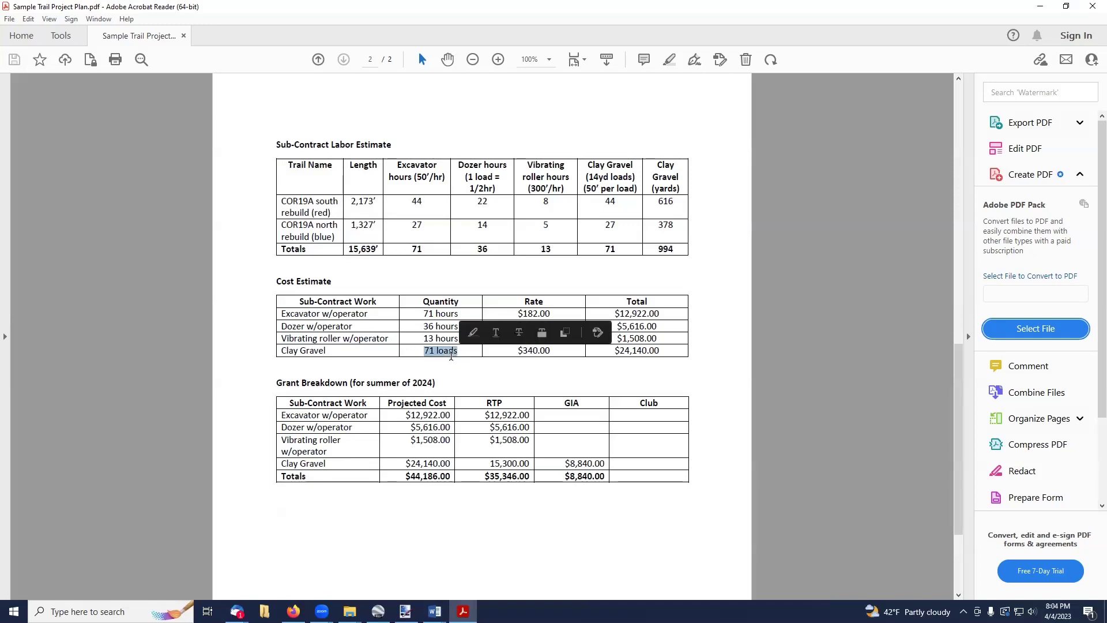
left_click(556, 271)
left_click_drag(599, 245, 616, 249)
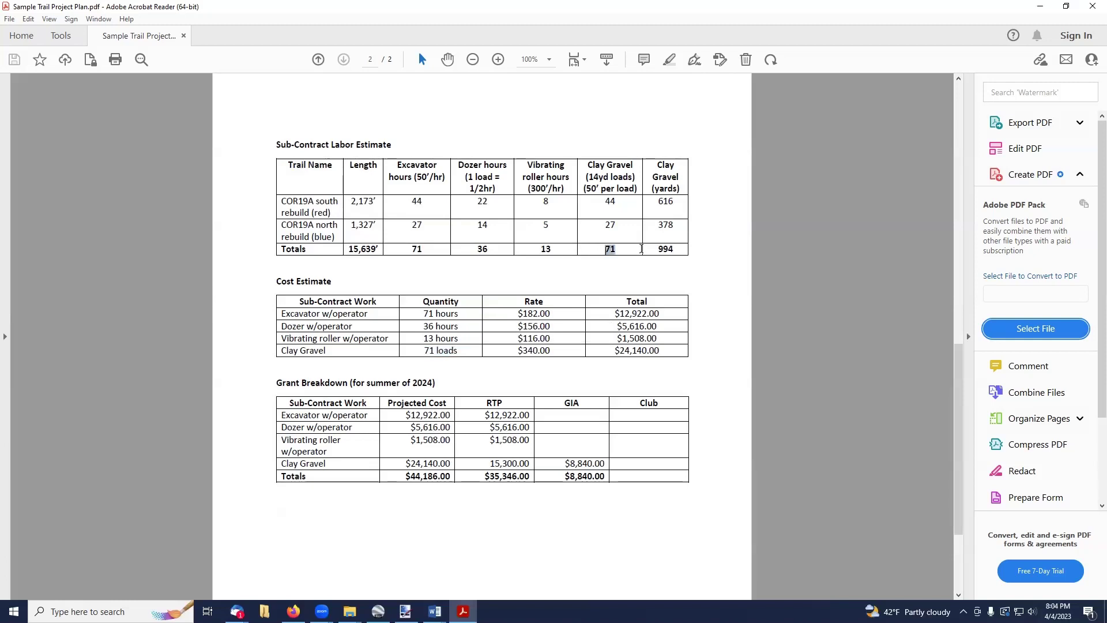
left_click_drag(517, 350, 685, 355)
left_click(684, 356)
Check the clay gravel row in the Grant Breakdown and highlight the RTP column heading and its total
left_click(325, 463)
left_click_drag(516, 402, 487, 403)
left_click(489, 507)
left_click_drag(483, 476, 541, 474)
left_click(524, 497)
Highlight the total projected cost in the Grant Breakdown's Totals row
left_click_drag(394, 479, 453, 477)
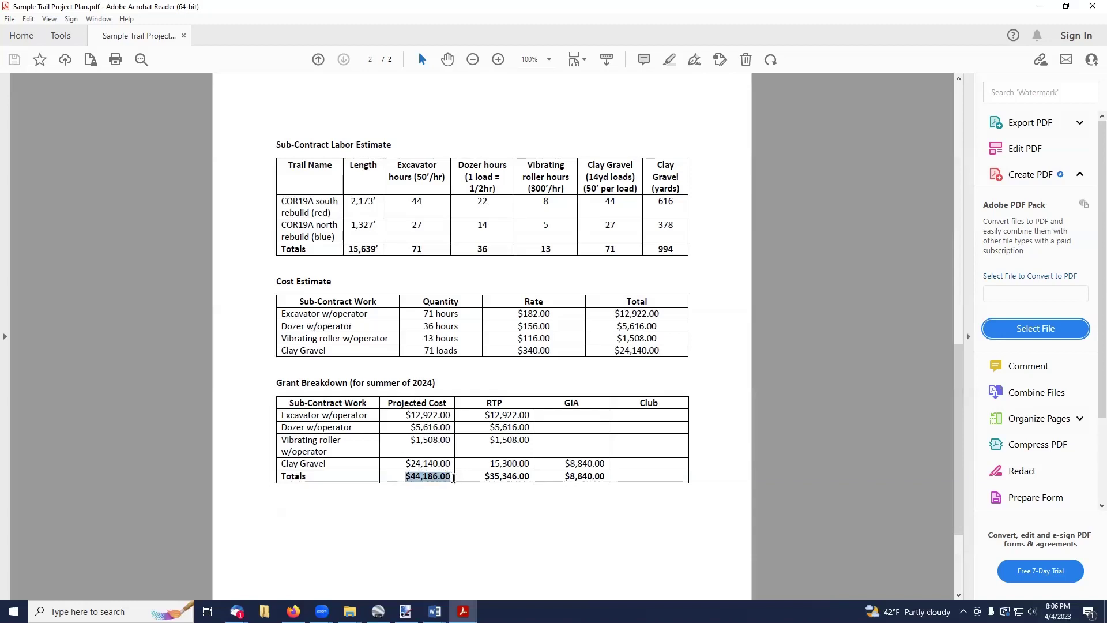
left_click(403, 475)
left_click_drag(404, 475, 453, 476)
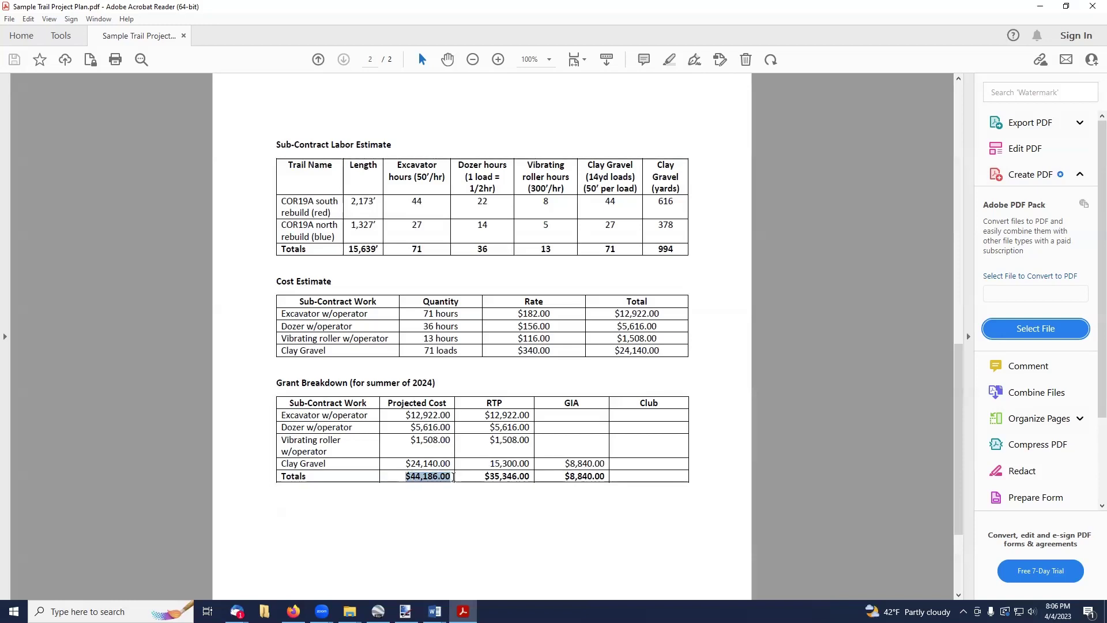
left_click(486, 476)
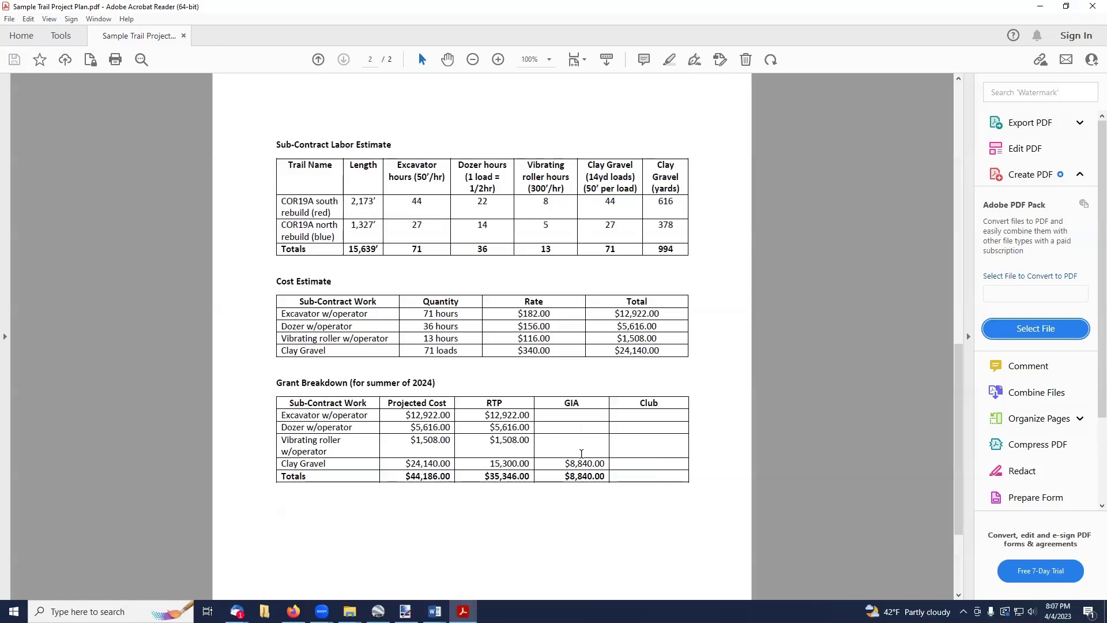
Look over the whole project plan, from the labor, cost and grant tables back to the Corridor 19A rebuild map on the first page
scroll(581, 454, "up", 1)
scroll(581, 454, "down", 1)
scroll(581, 454, "down", 2)
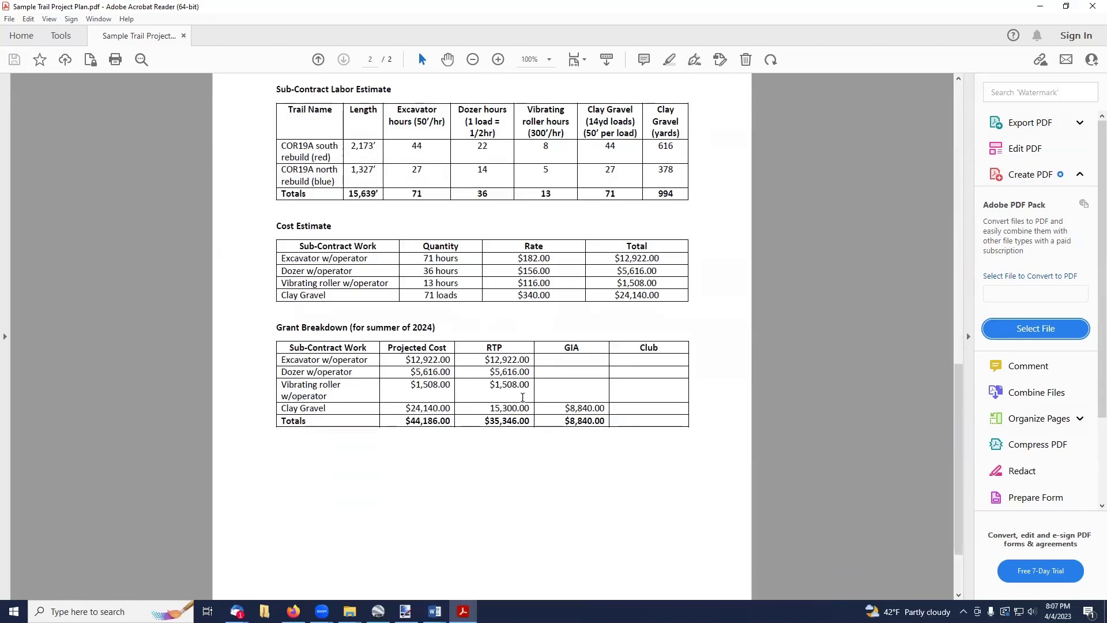
scroll(522, 397, "up", 2)
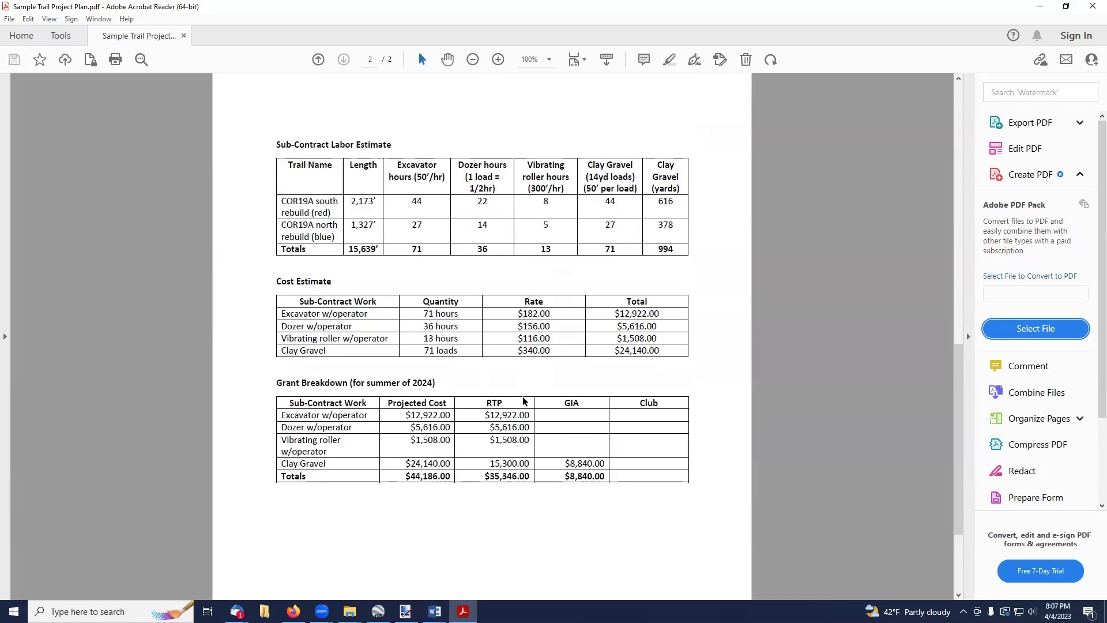
scroll(523, 400, "up", 1)
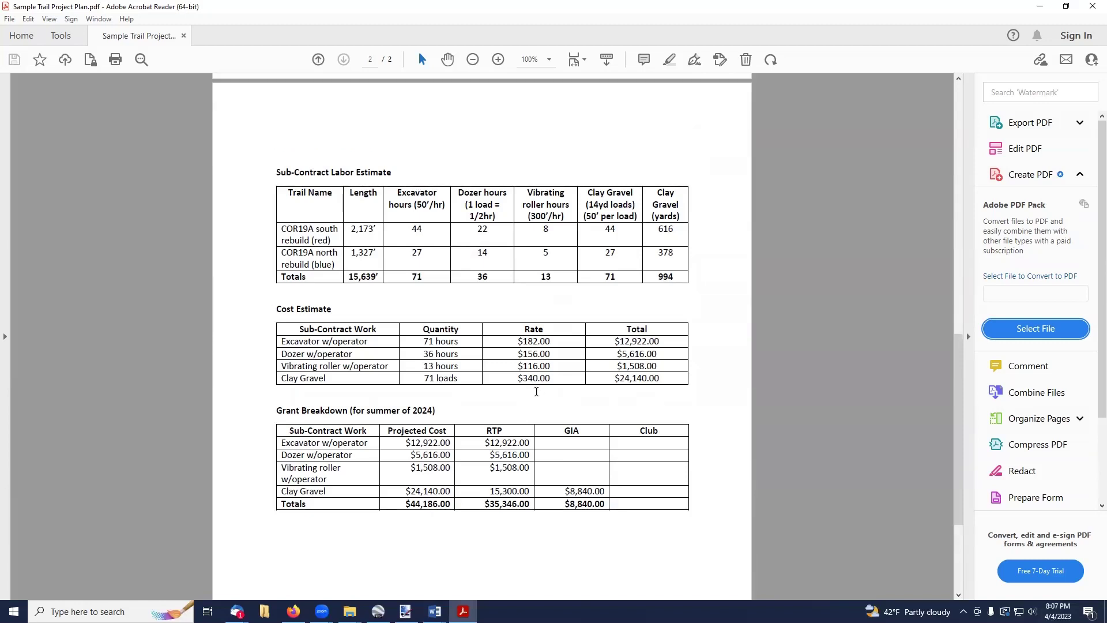
scroll(541, 428, "down", 3)
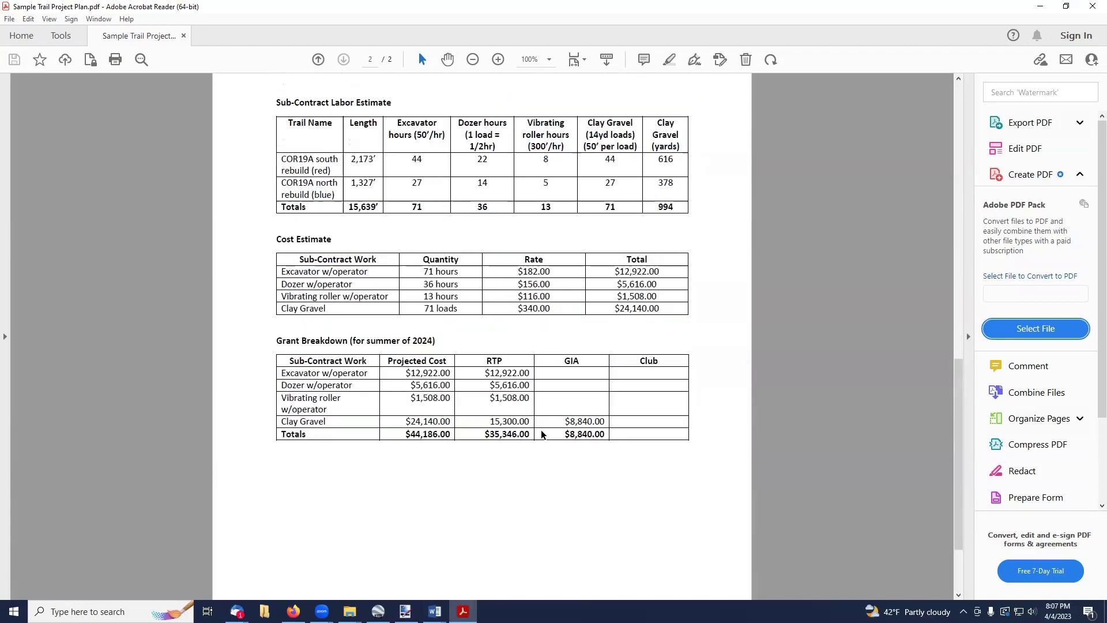
scroll(541, 433, "up", 20)
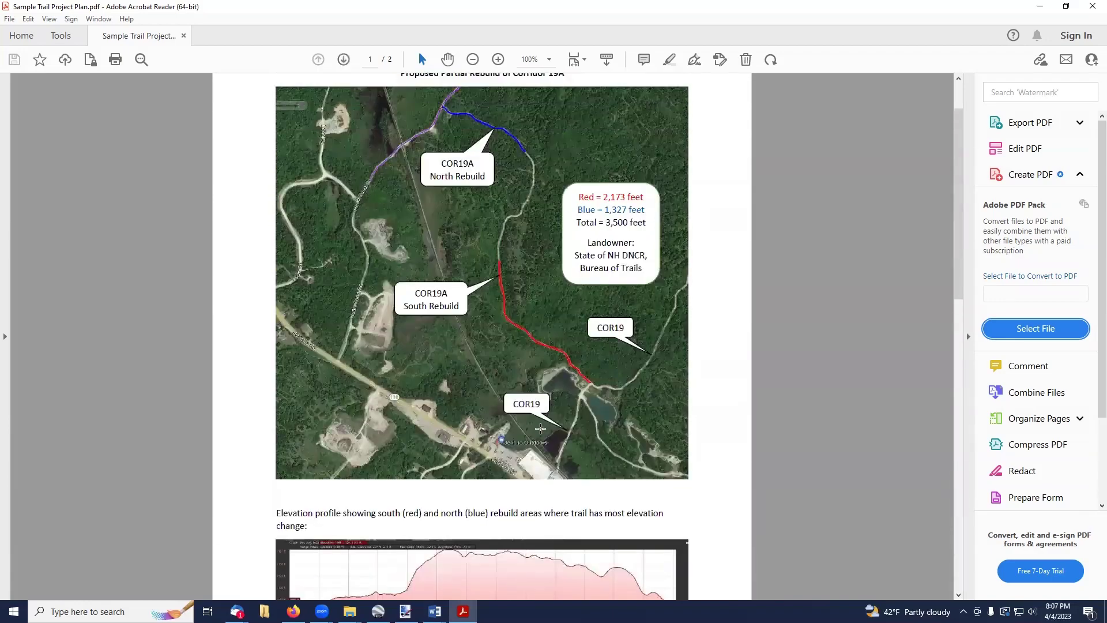
scroll(540, 428, "up", 3)
scroll(541, 427, "down", 20)
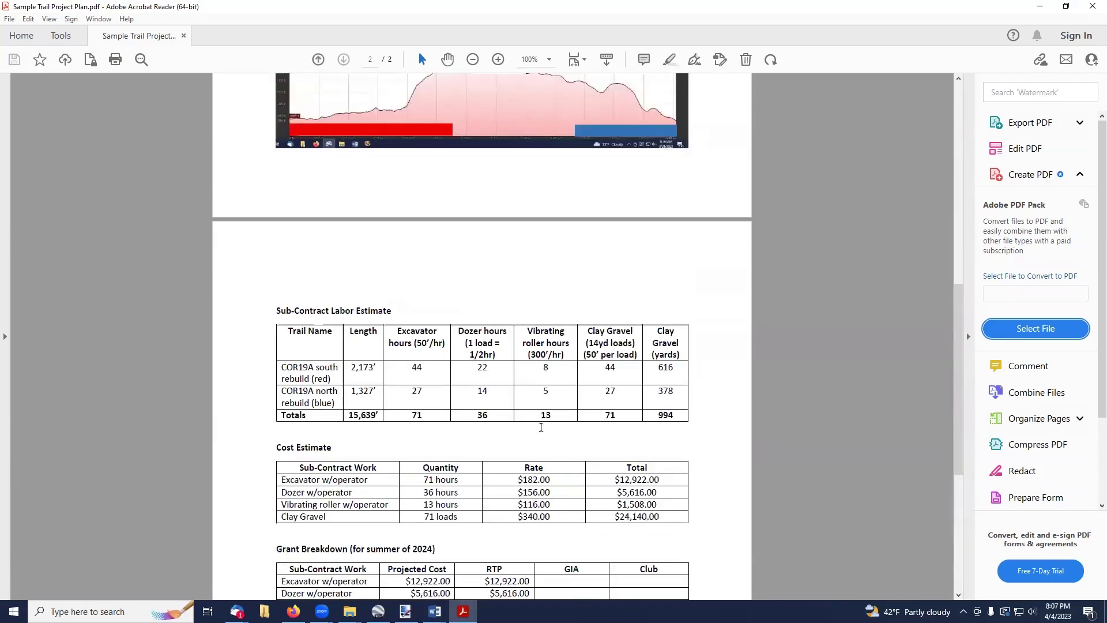
scroll(540, 427, "down", 8)
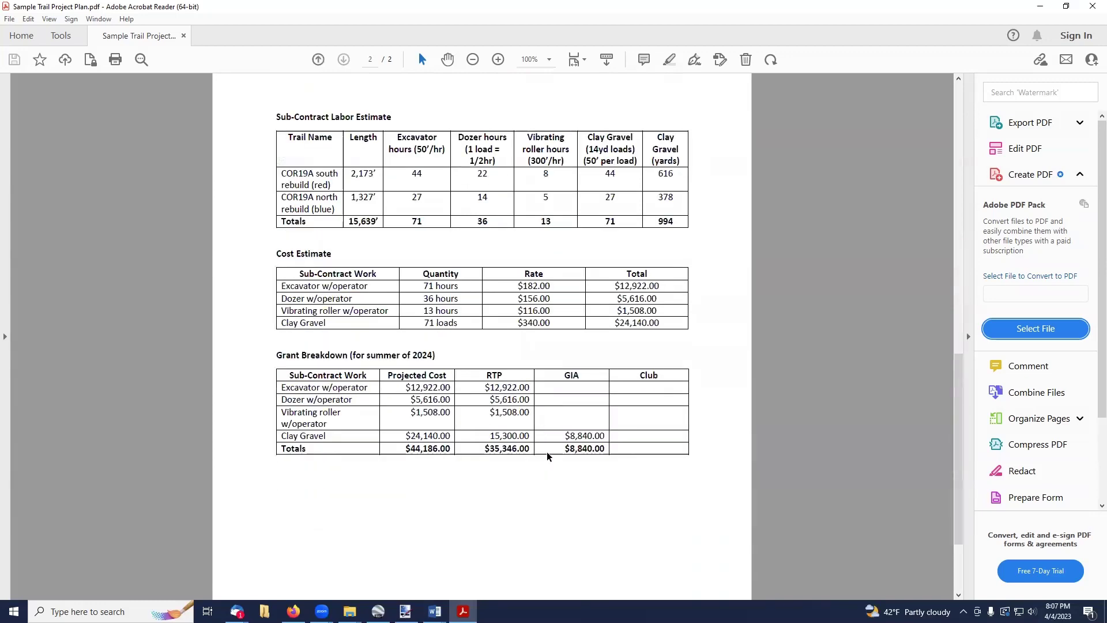
scroll(546, 451, "up", 5)
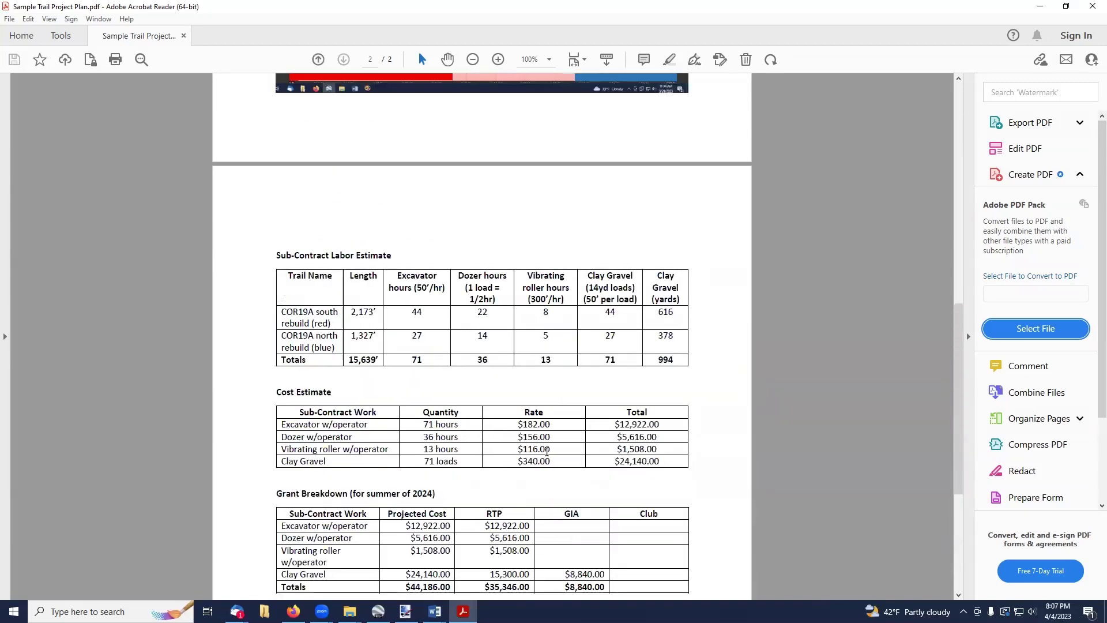
scroll(546, 451, "down", 2)
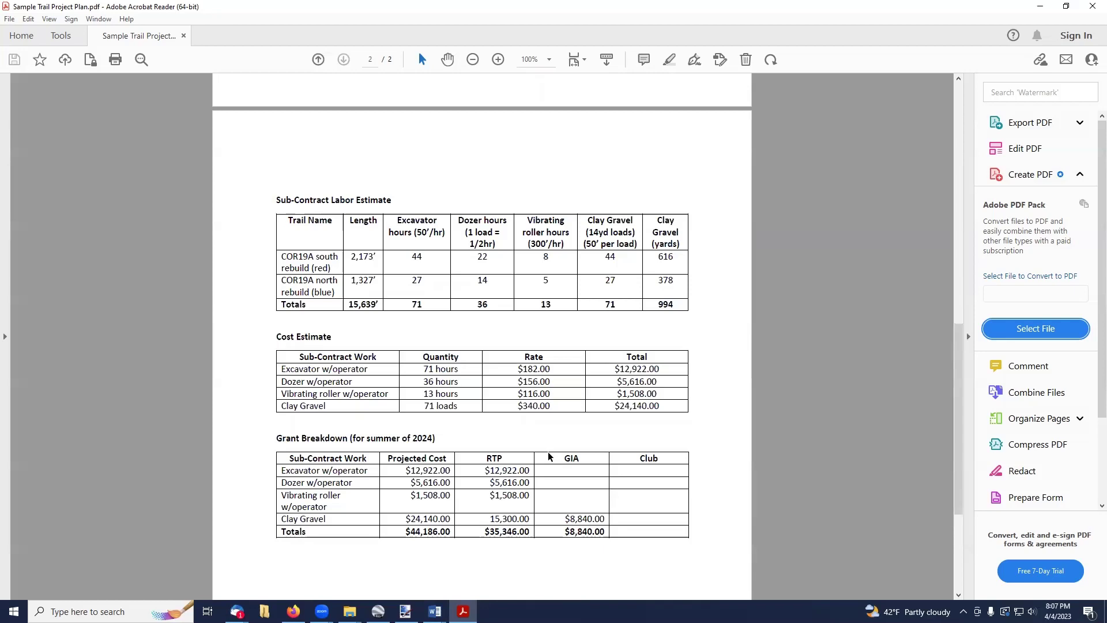
scroll(538, 413, "up", 3)
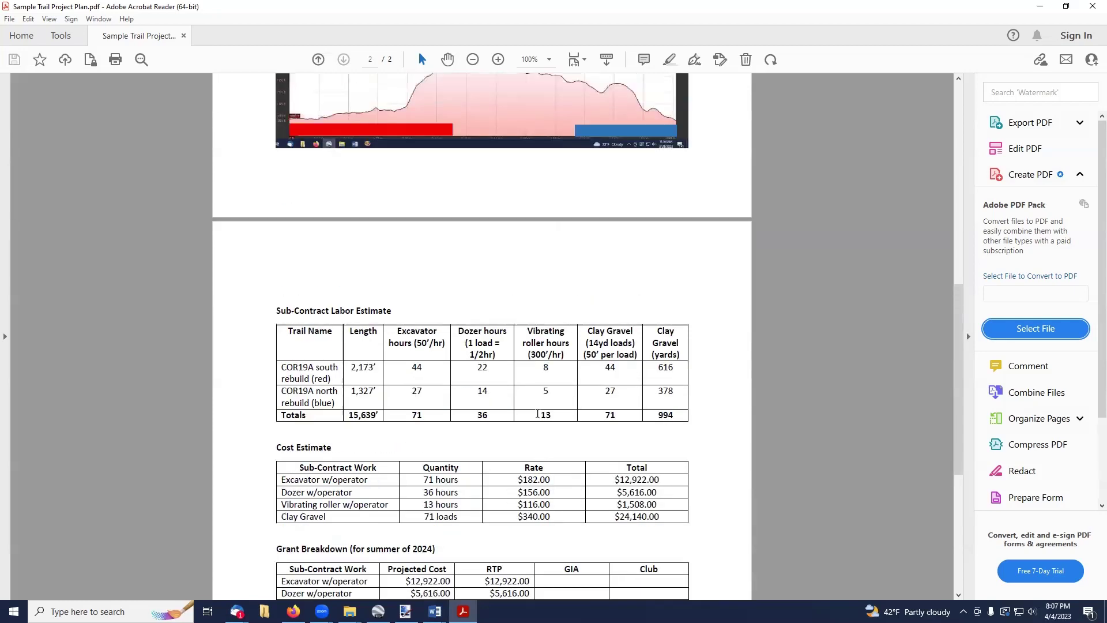
scroll(537, 414, "up", 13)
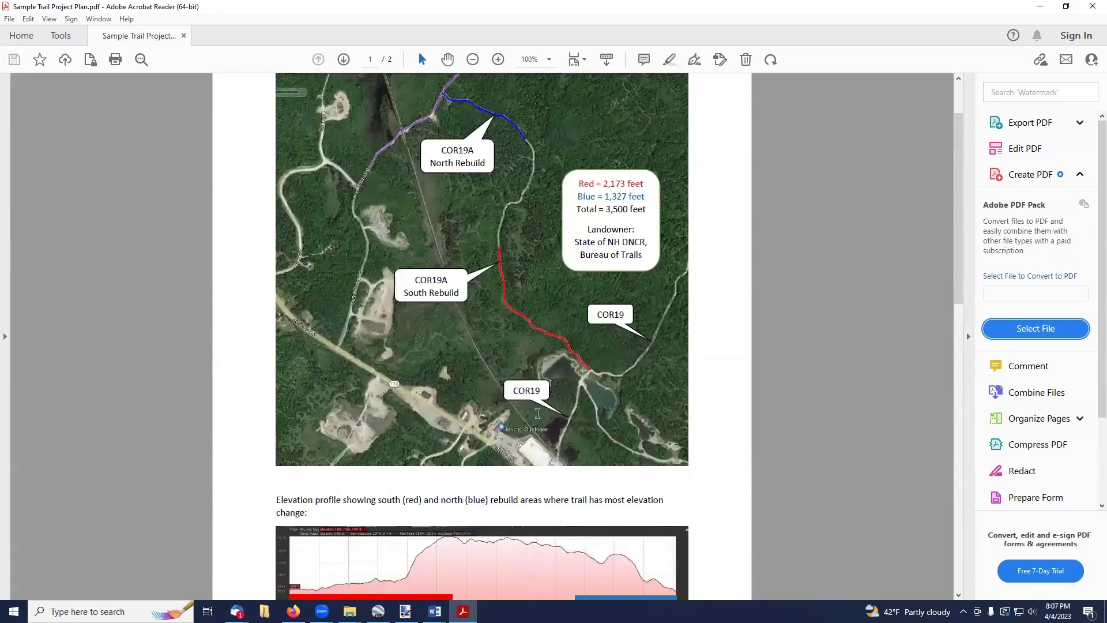
scroll(538, 413, "up", 3)
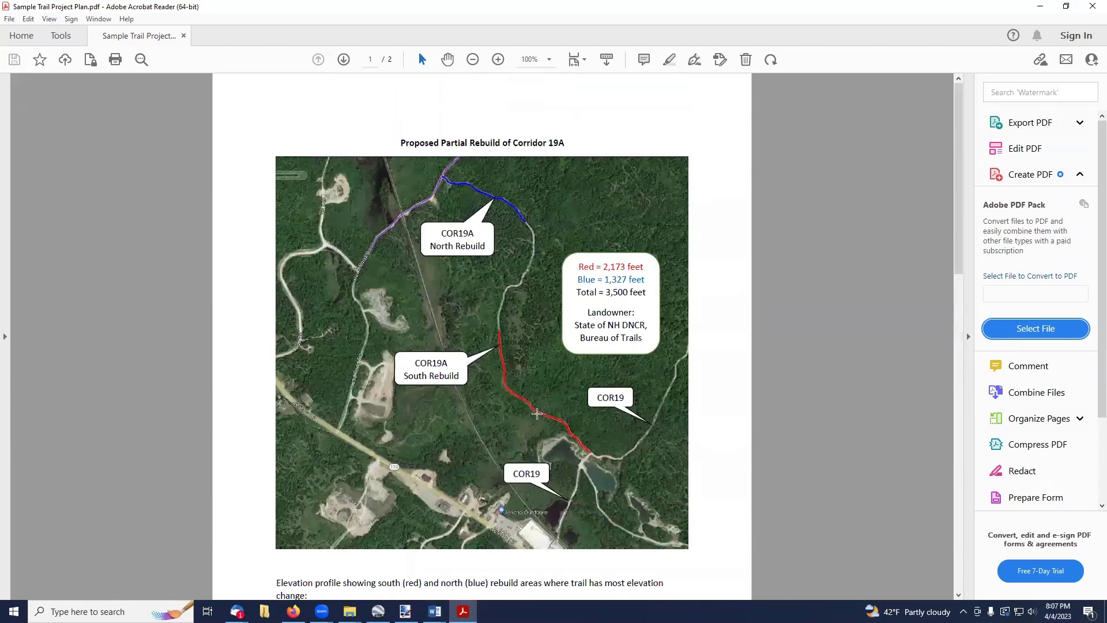